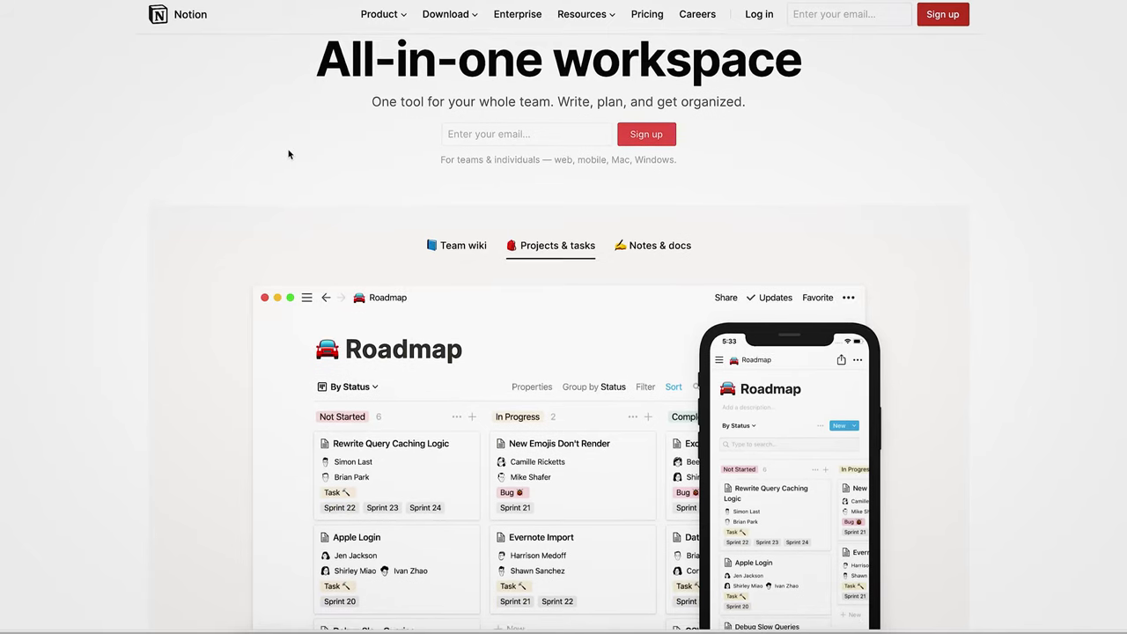
Scroll down the Notion homepage past the demos to the 'Built to empower every team' section.
scroll(288, 154, down, 2)
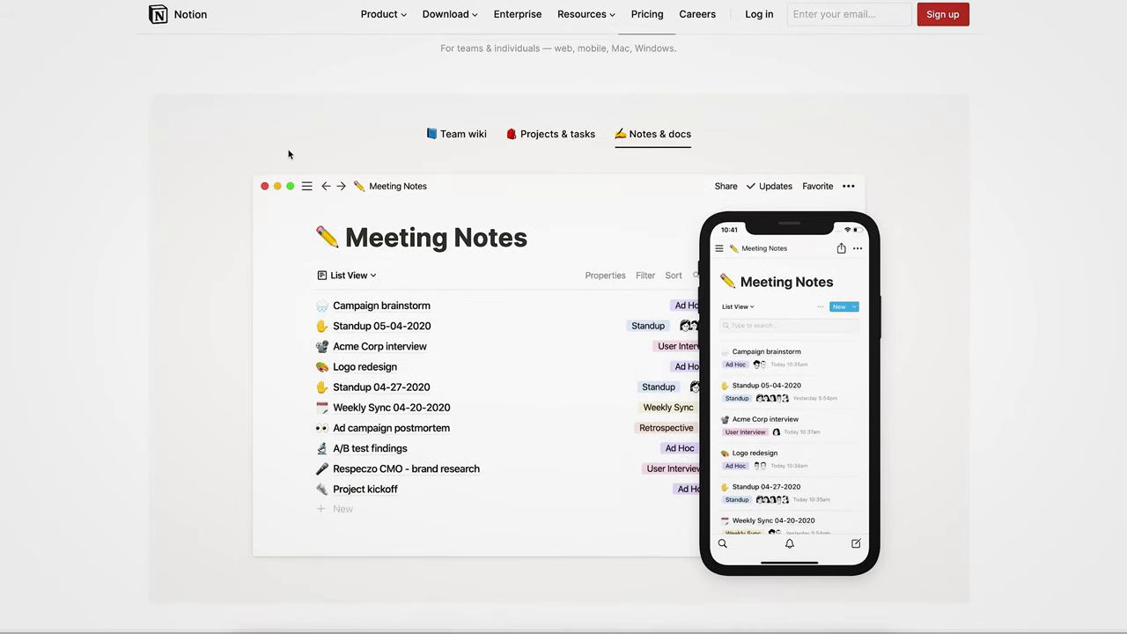
scroll(288, 154, down, 3)
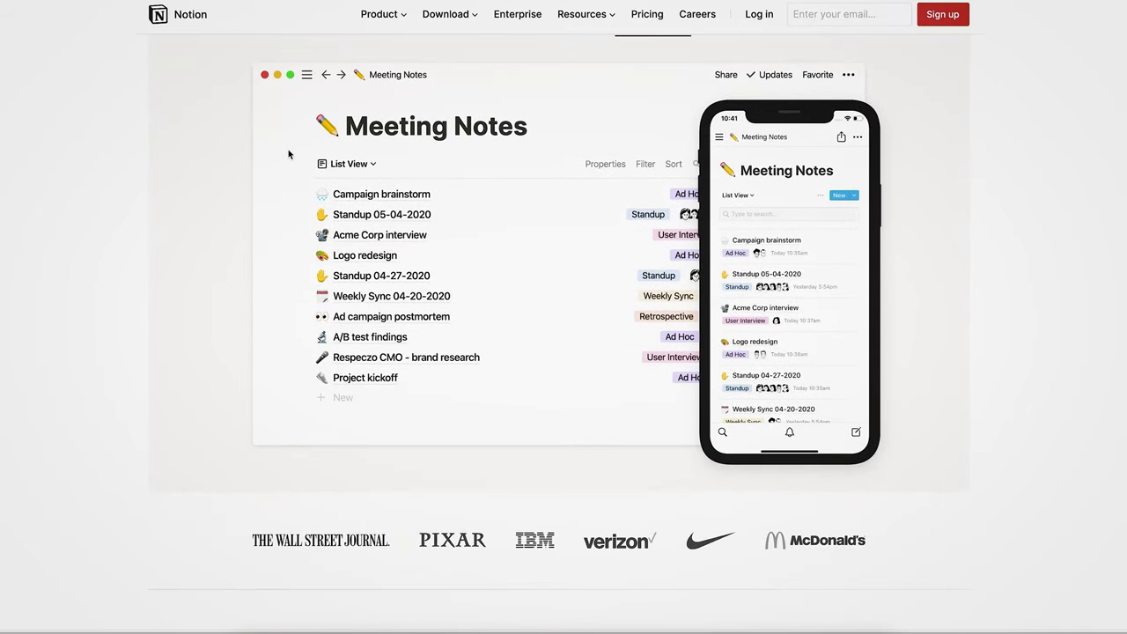
scroll(288, 154, down, 4)
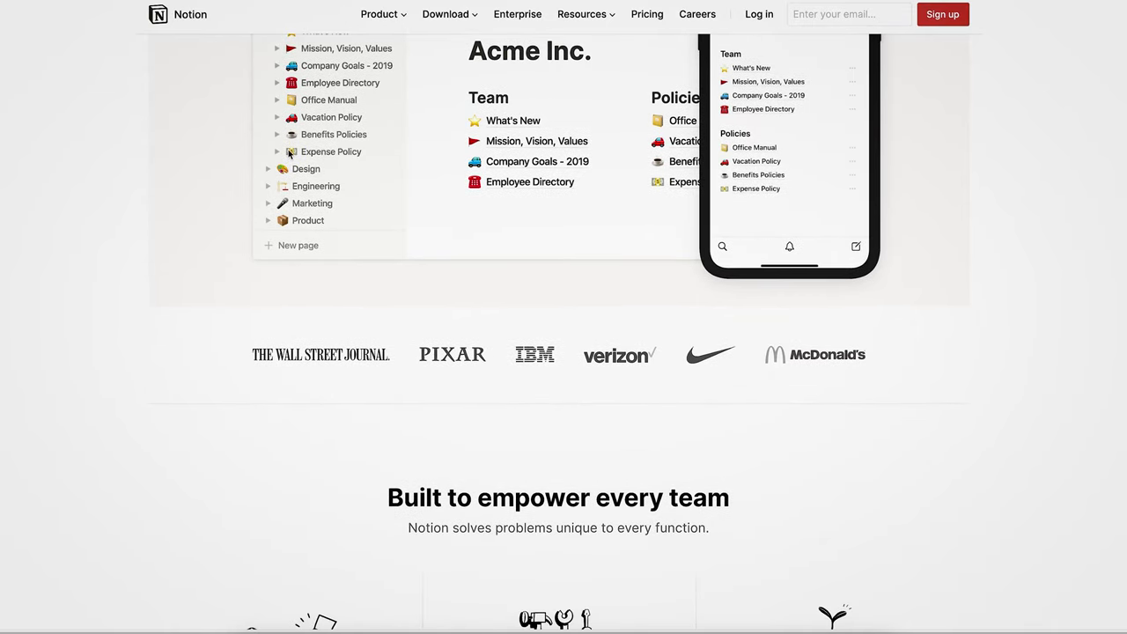
scroll(288, 154, down, 3)
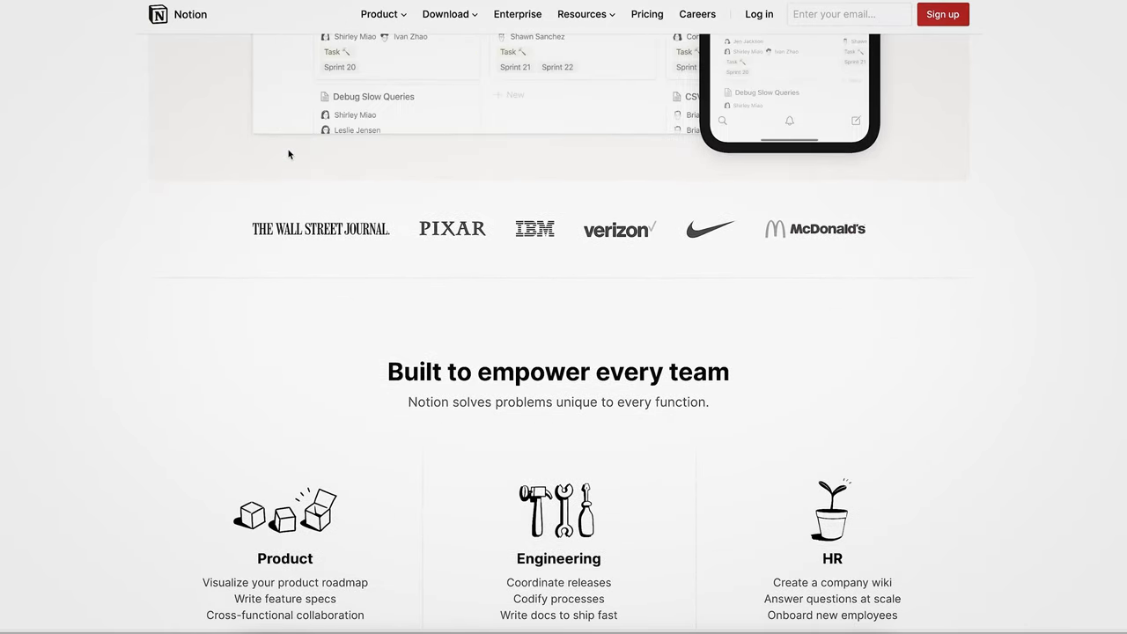
scroll(288, 154, down, 3)
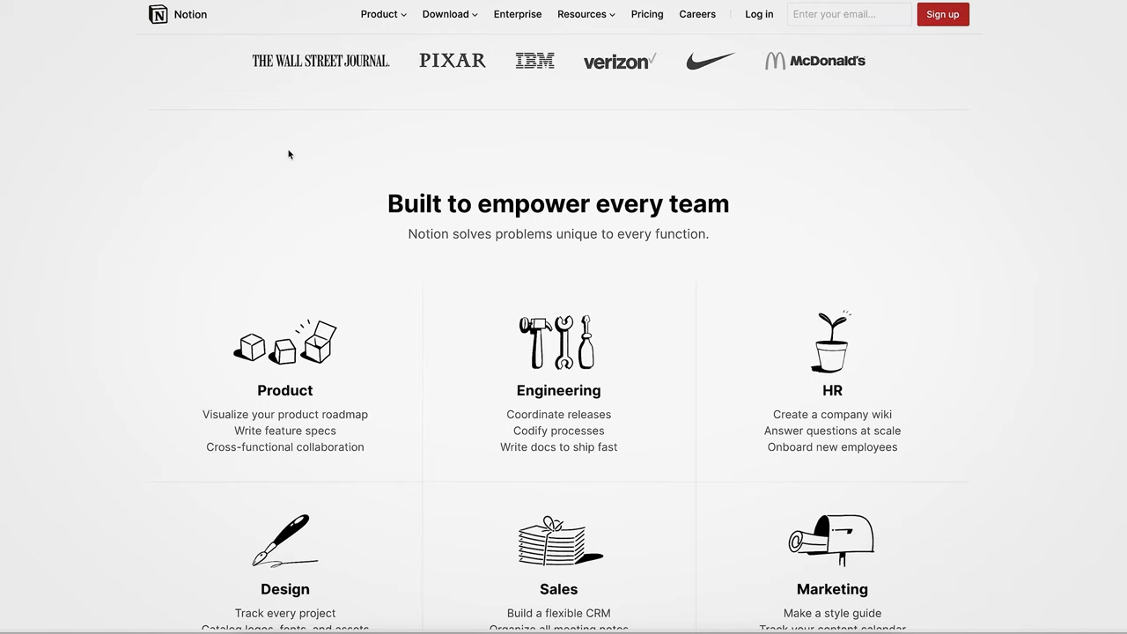
scroll(288, 154, down, 3)
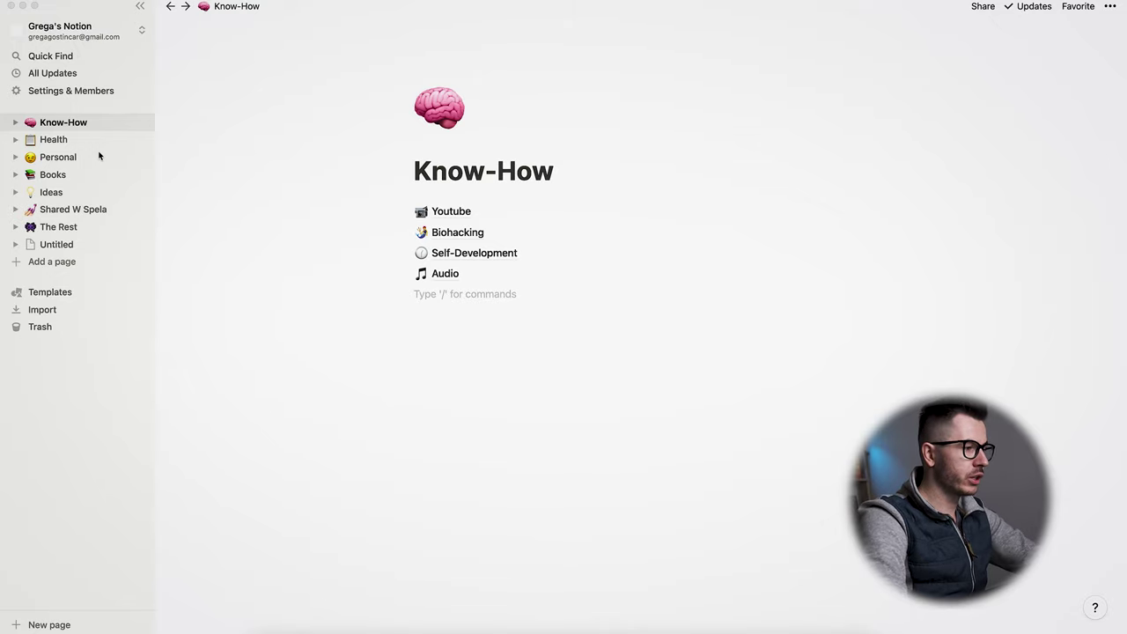
Go to the Health page in the sidebar and open its Weekly Health Status board.
click(58, 141)
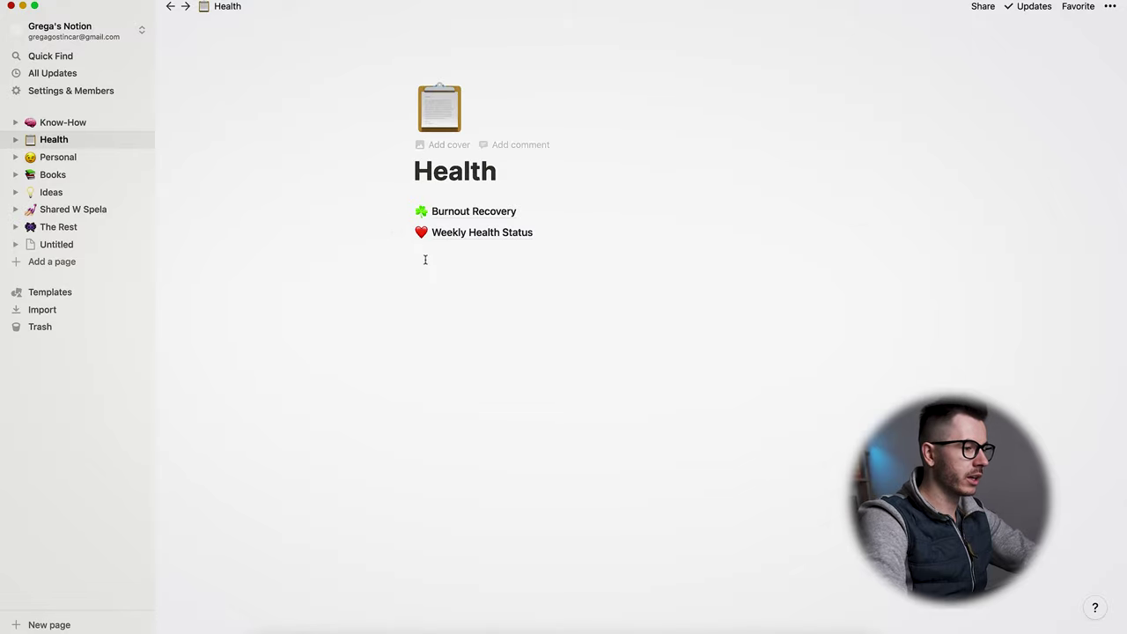
click(491, 235)
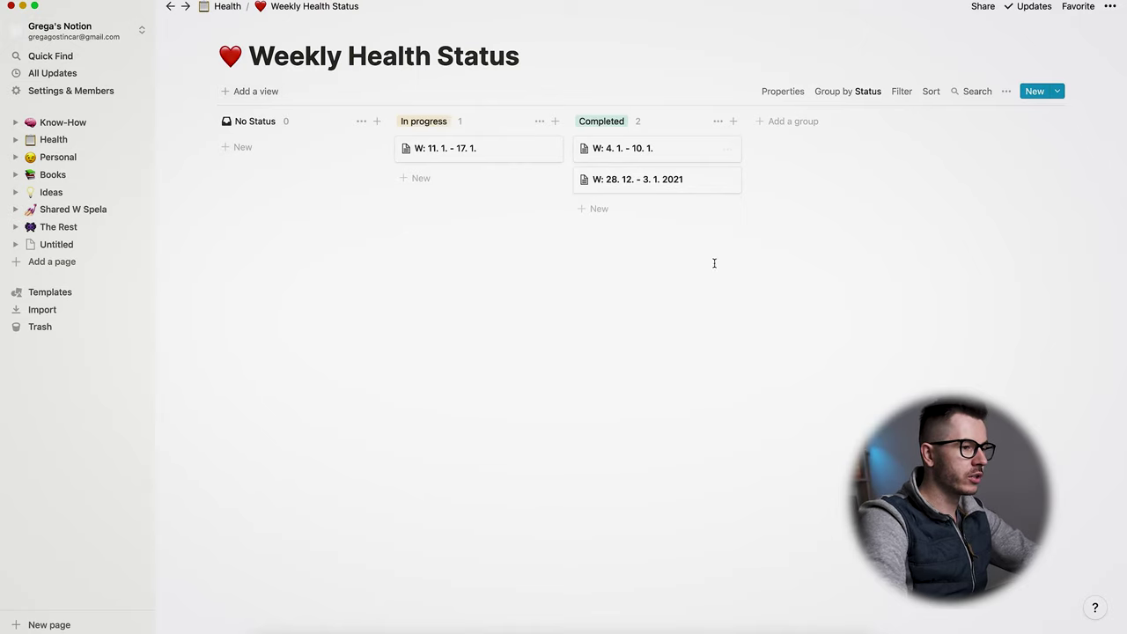
Check the Group by and Add a view menus without changes, then peek the W: 4. 1. - 10. 1. week.
click(868, 94)
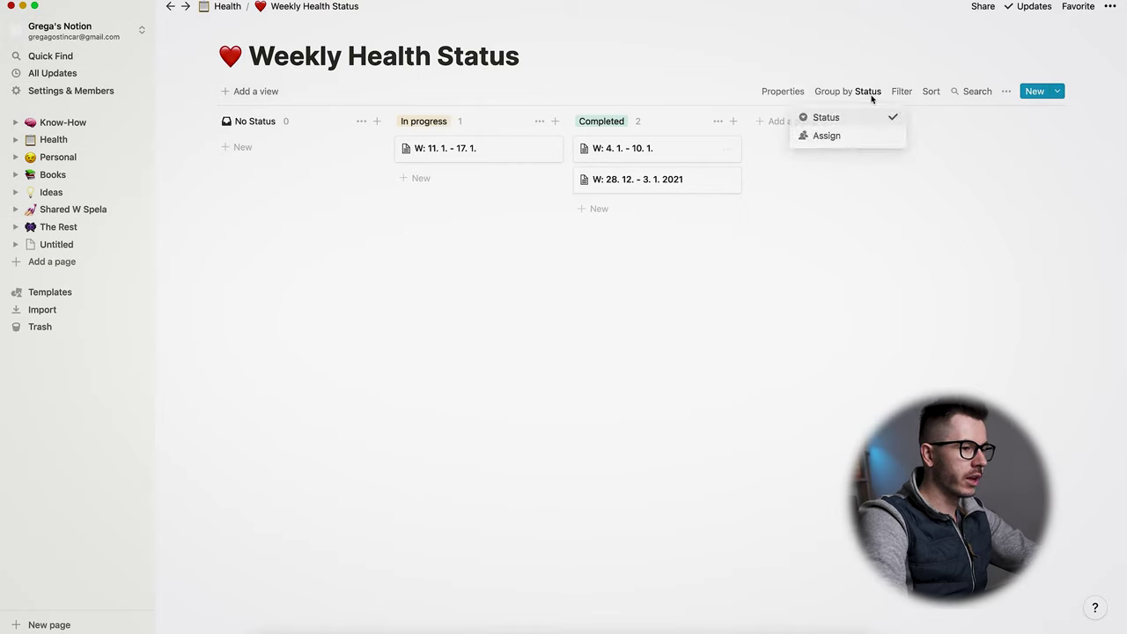
click(860, 98)
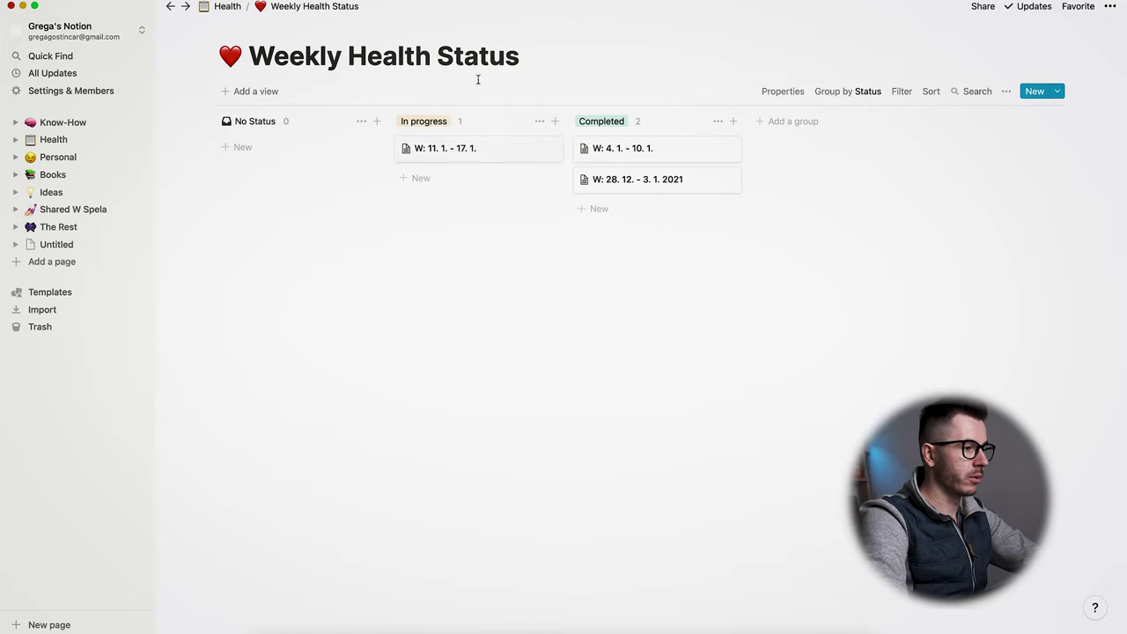
click(251, 91)
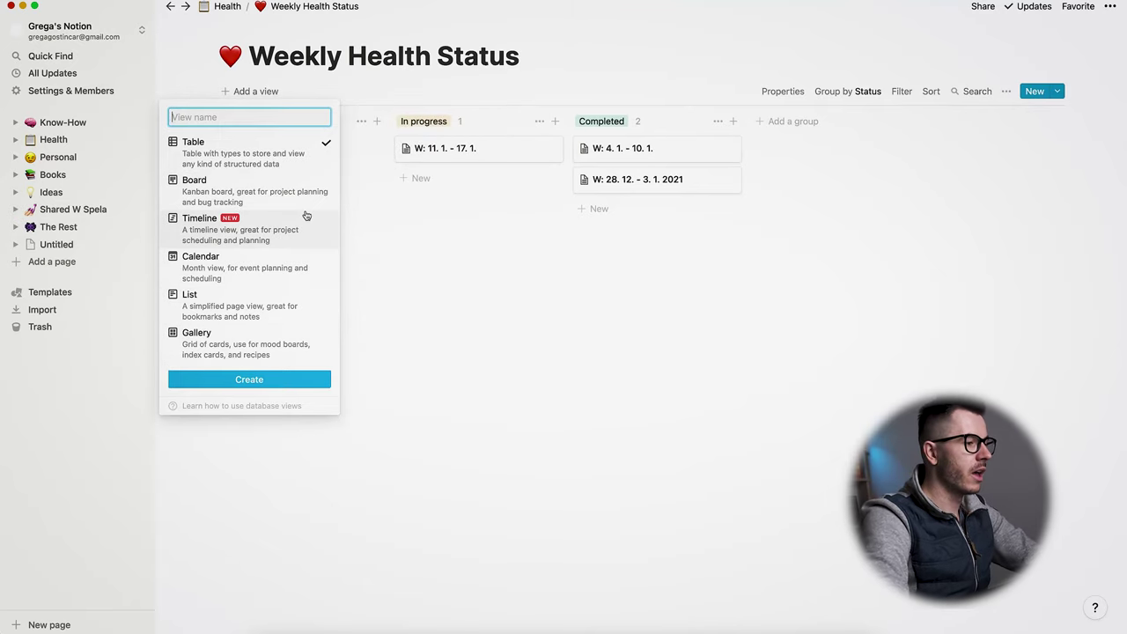
click(629, 369)
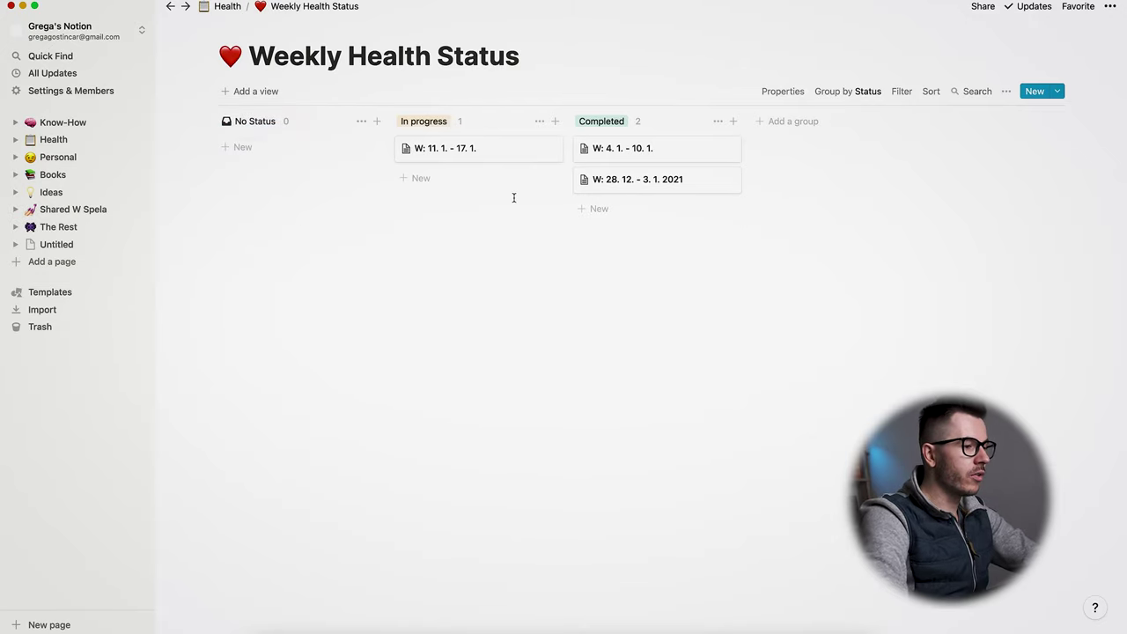
click(655, 162)
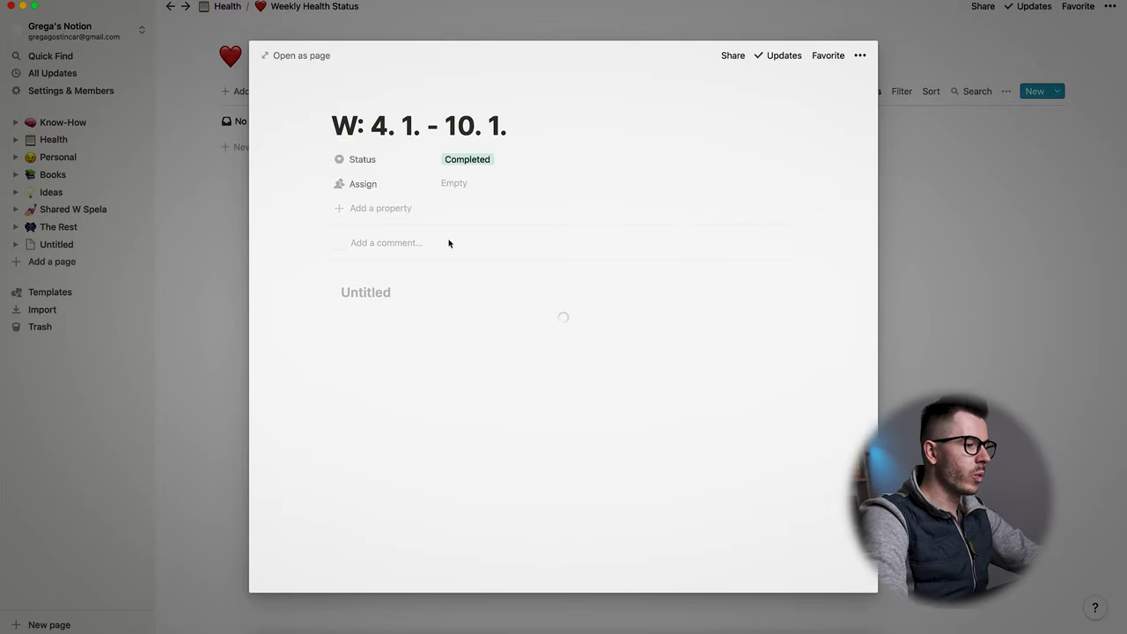
Scroll through the week's food, feeling and health table and select the Gluten cell for Mon.
scroll(448, 243, down, 4)
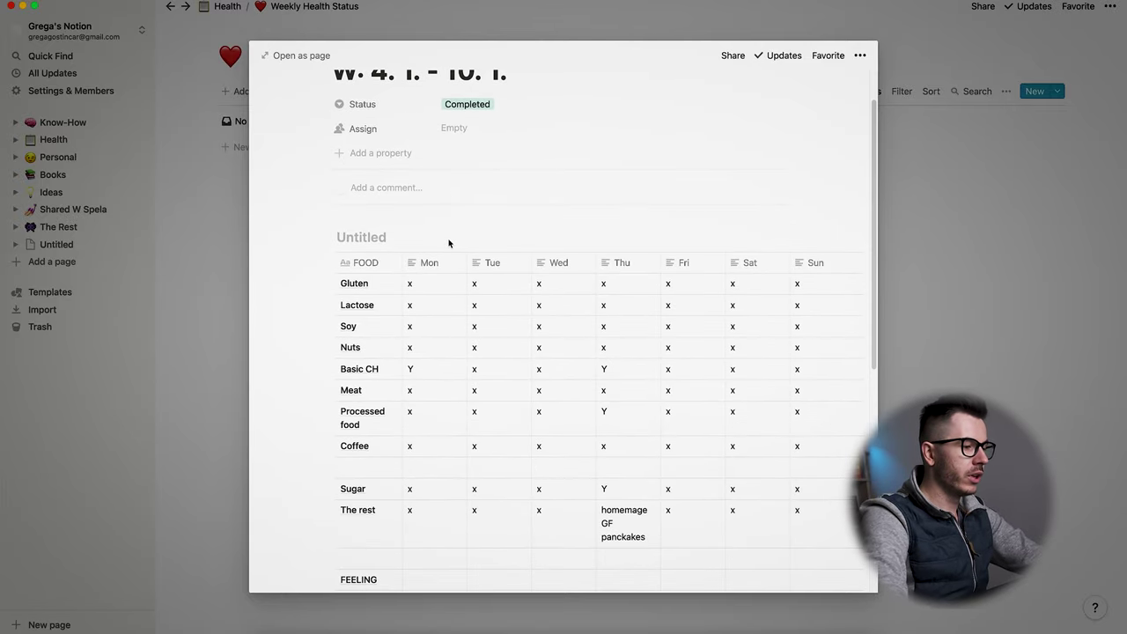
scroll(378, 237, up, 2)
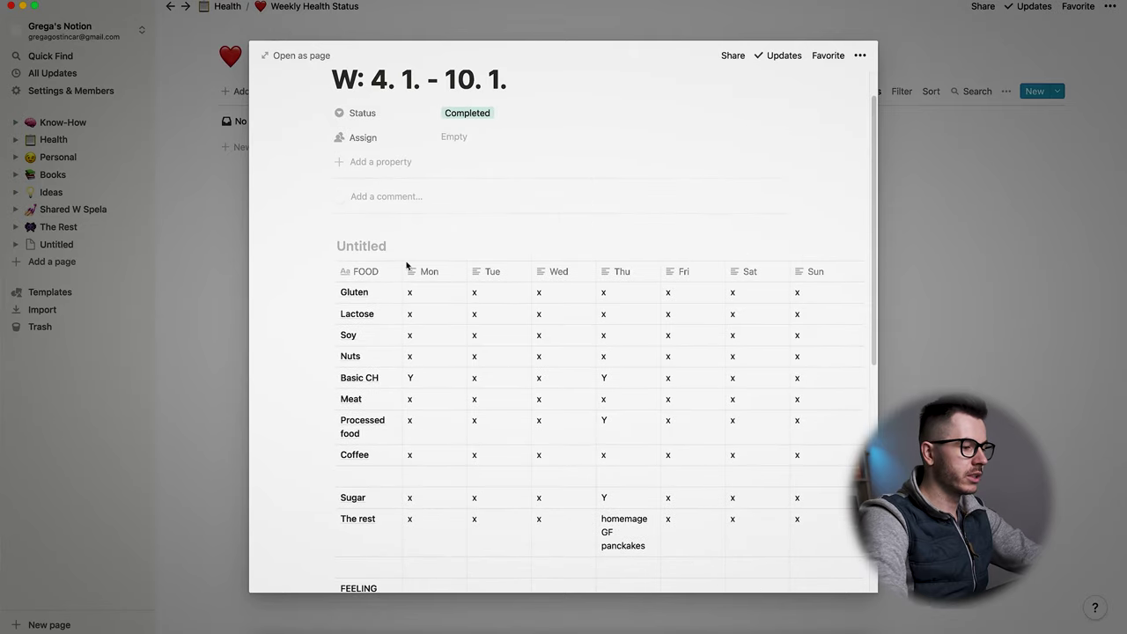
scroll(408, 299, down, 5)
scroll(340, 361, down, 4)
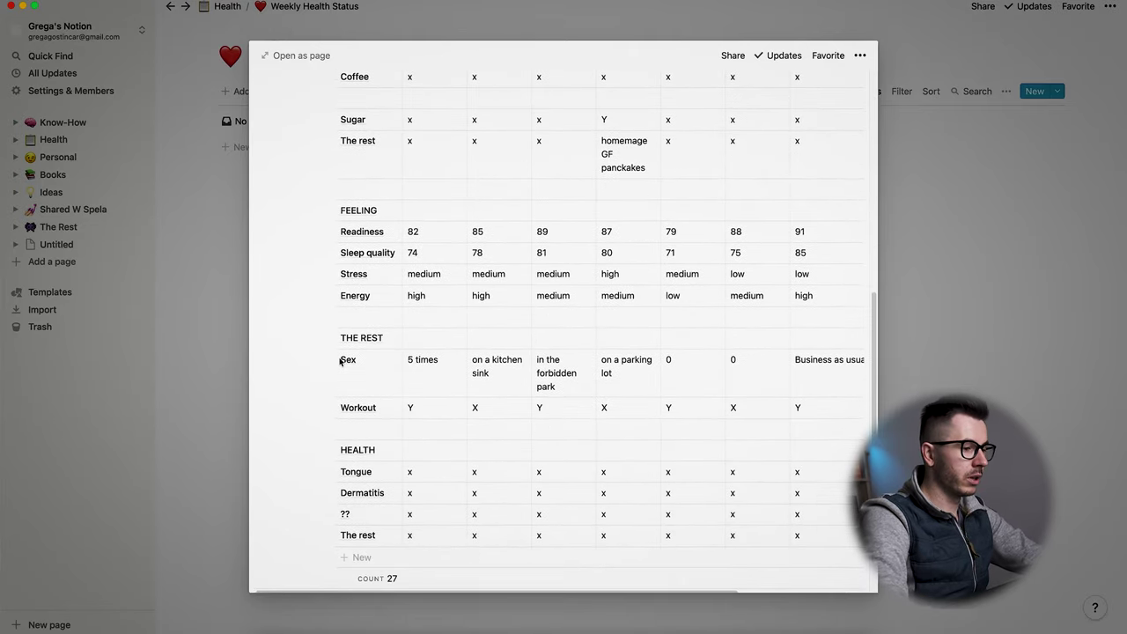
scroll(340, 361, up, 10)
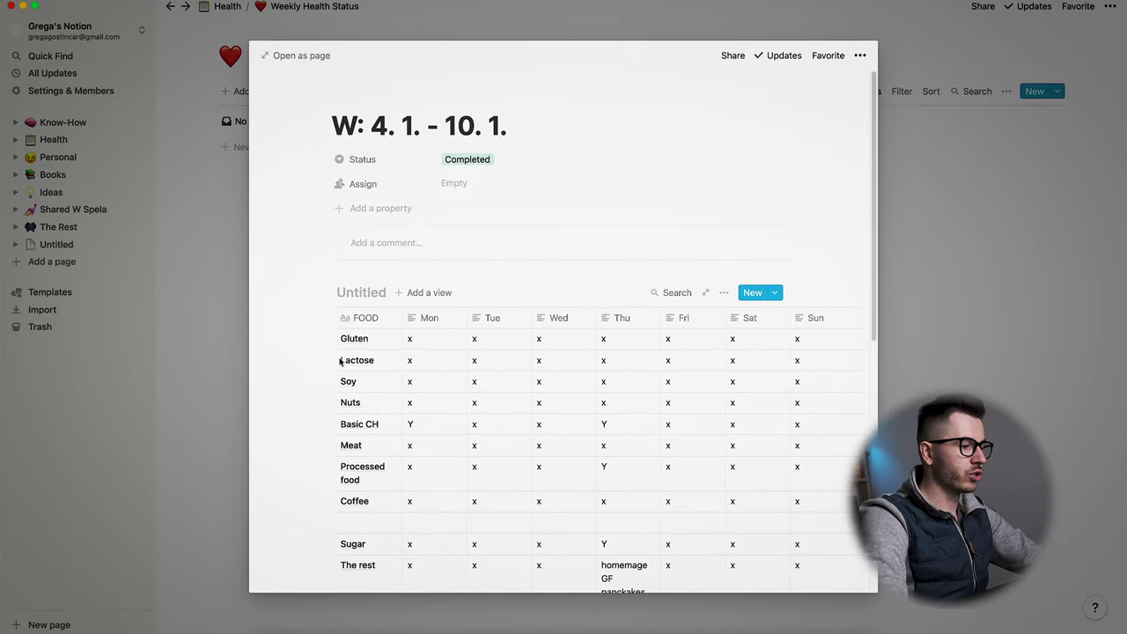
scroll(347, 292, down, 3)
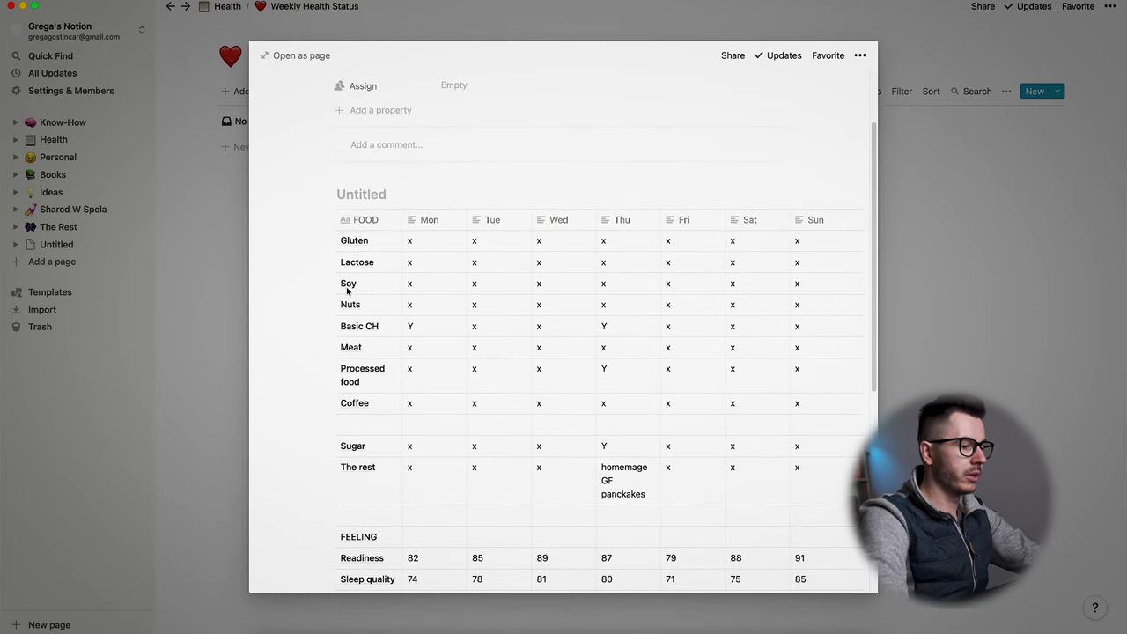
scroll(348, 291, down, 2)
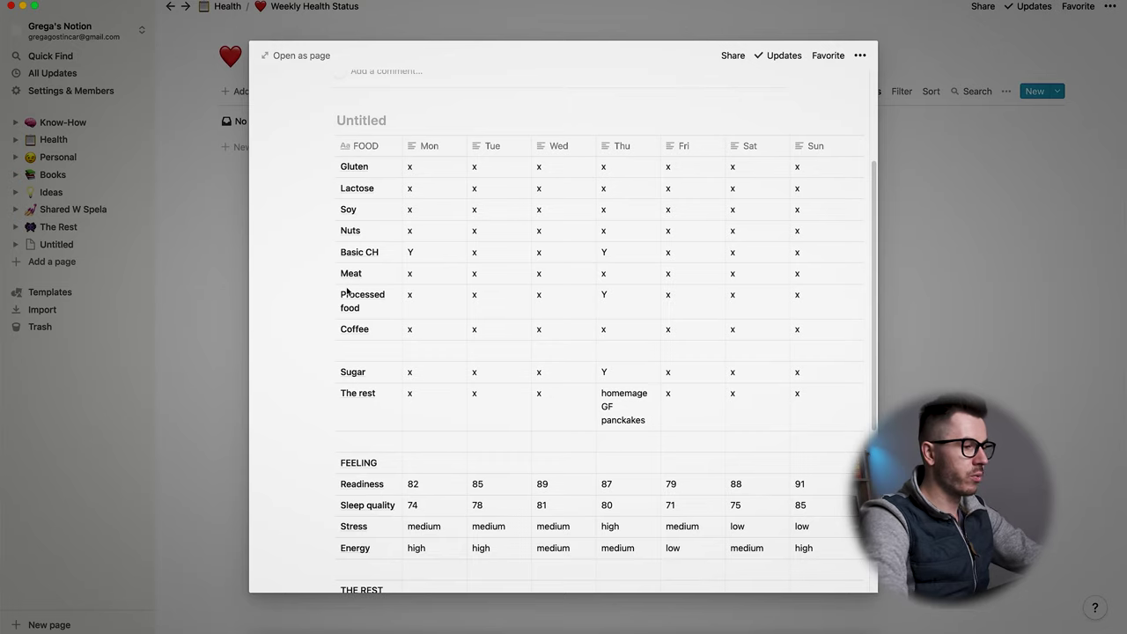
scroll(347, 292, up, 2)
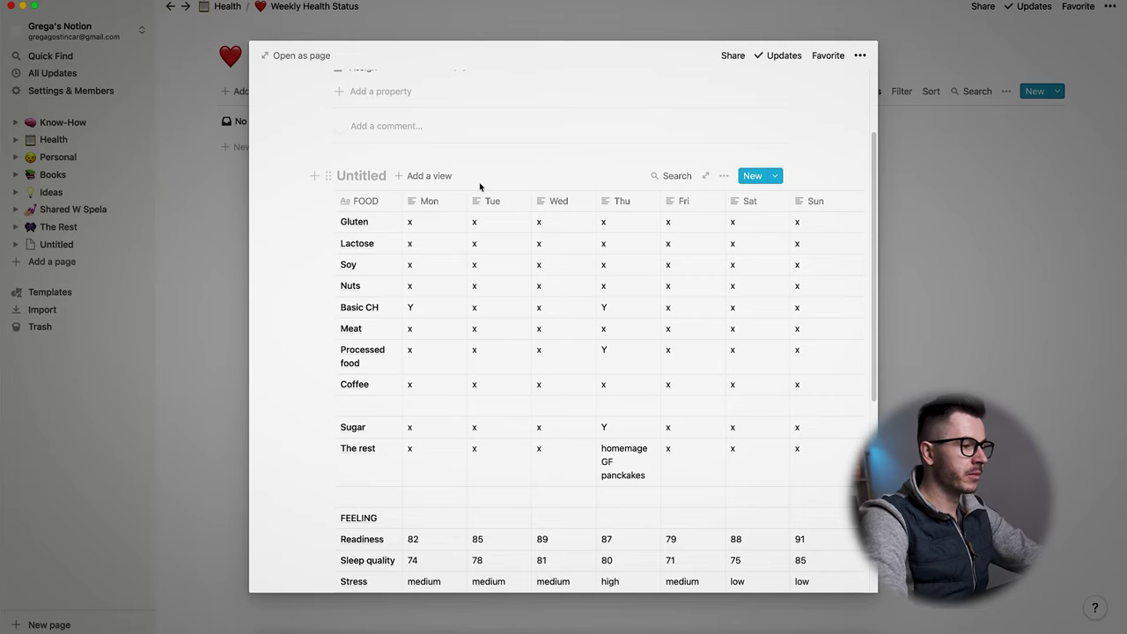
scroll(480, 187, down, 1)
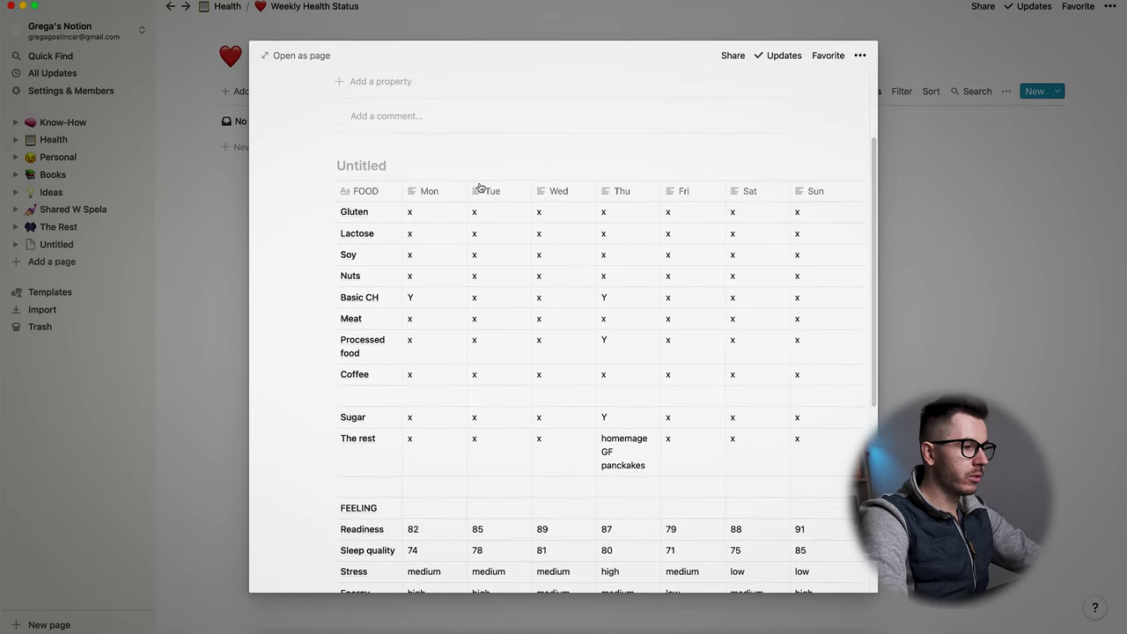
scroll(352, 154, up, 3)
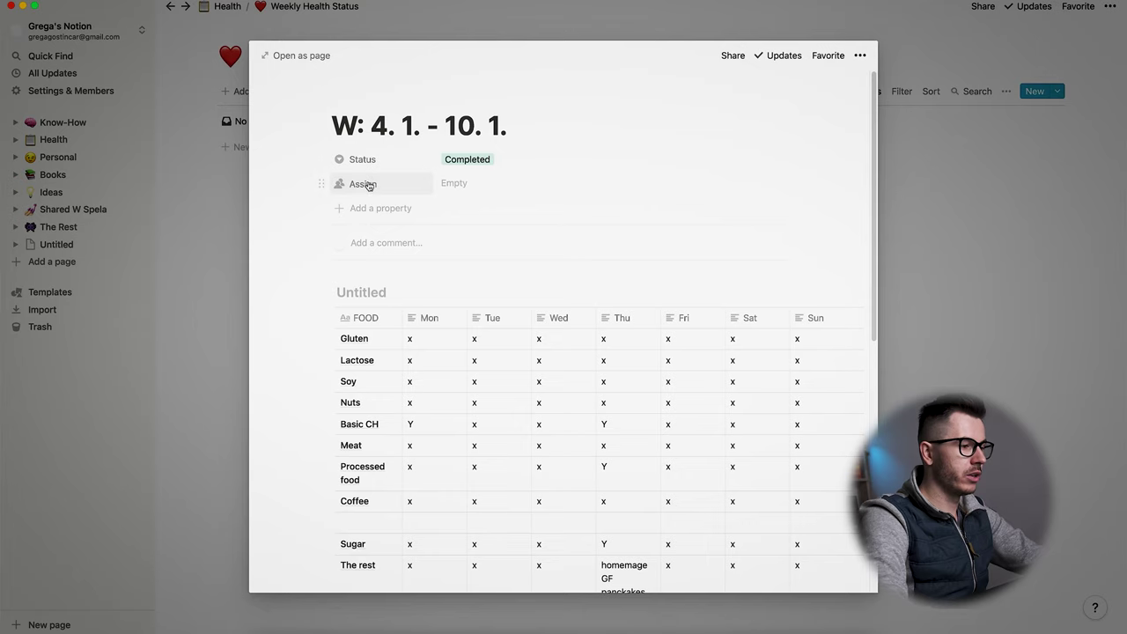
scroll(361, 181, down, 5)
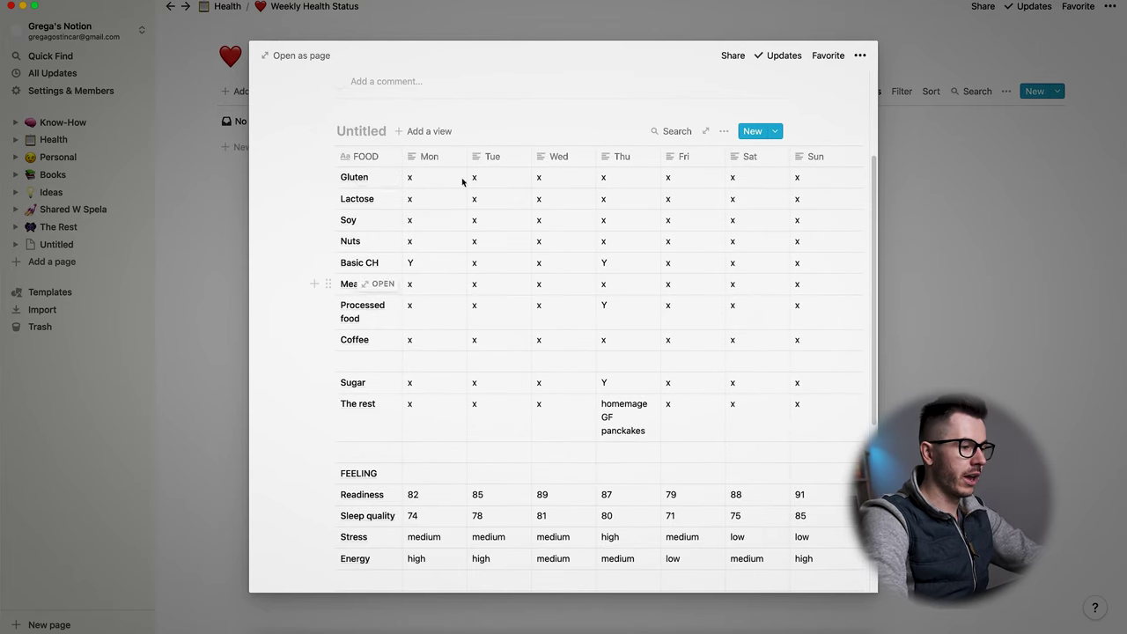
click(414, 178)
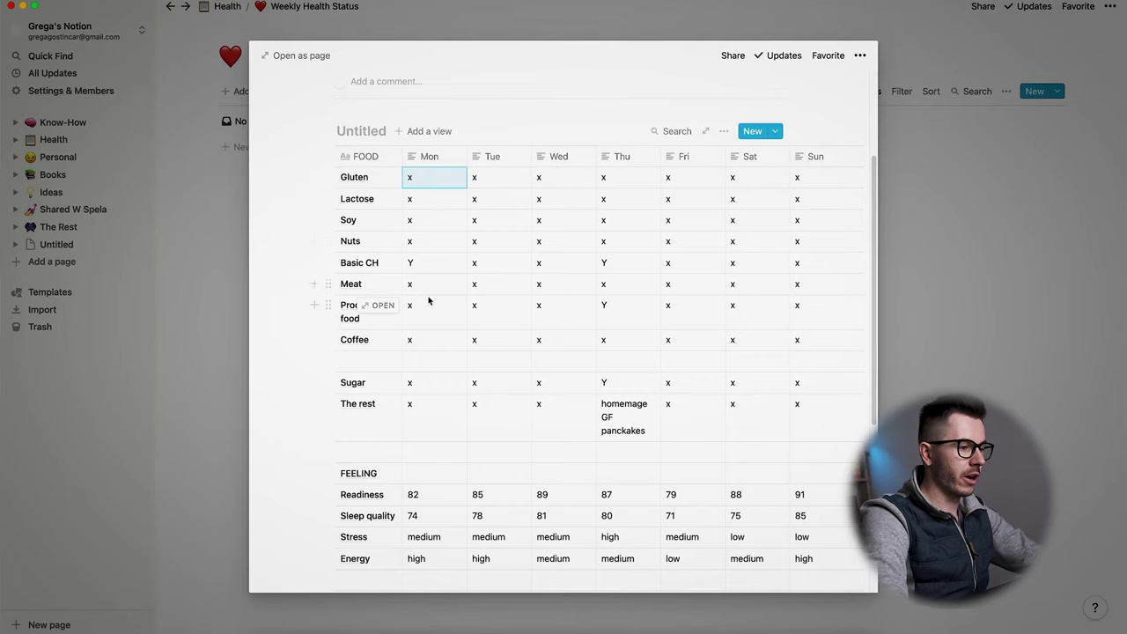
Scroll the rest of the table, then open the W: 4. 1. - 10. 1. entry as a full page.
scroll(428, 297, down, 1)
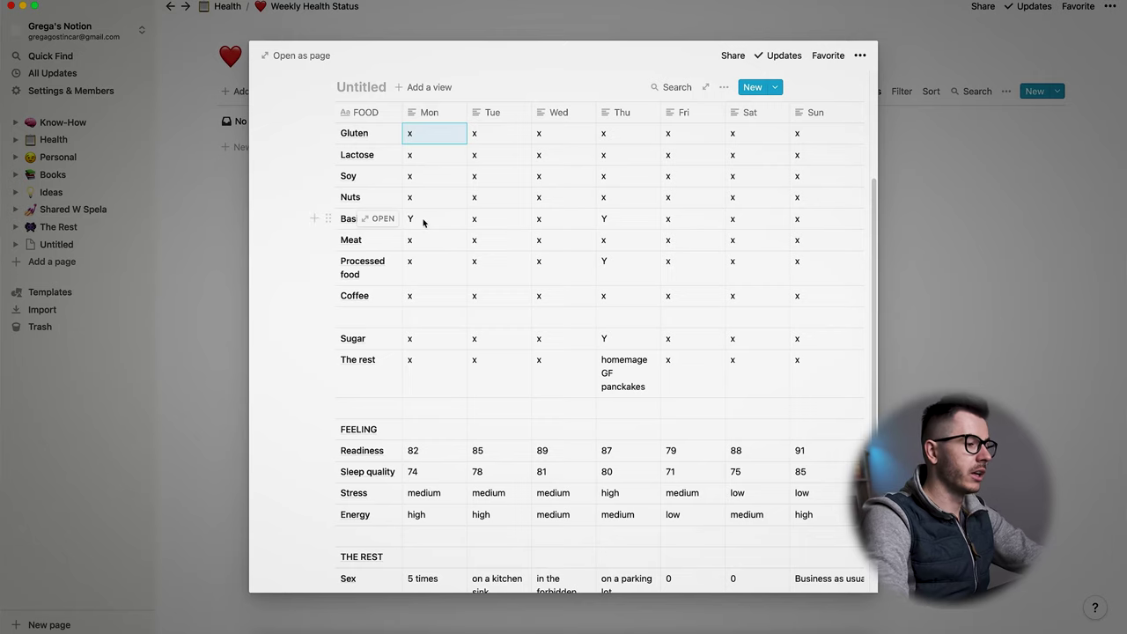
scroll(396, 302, down, 2)
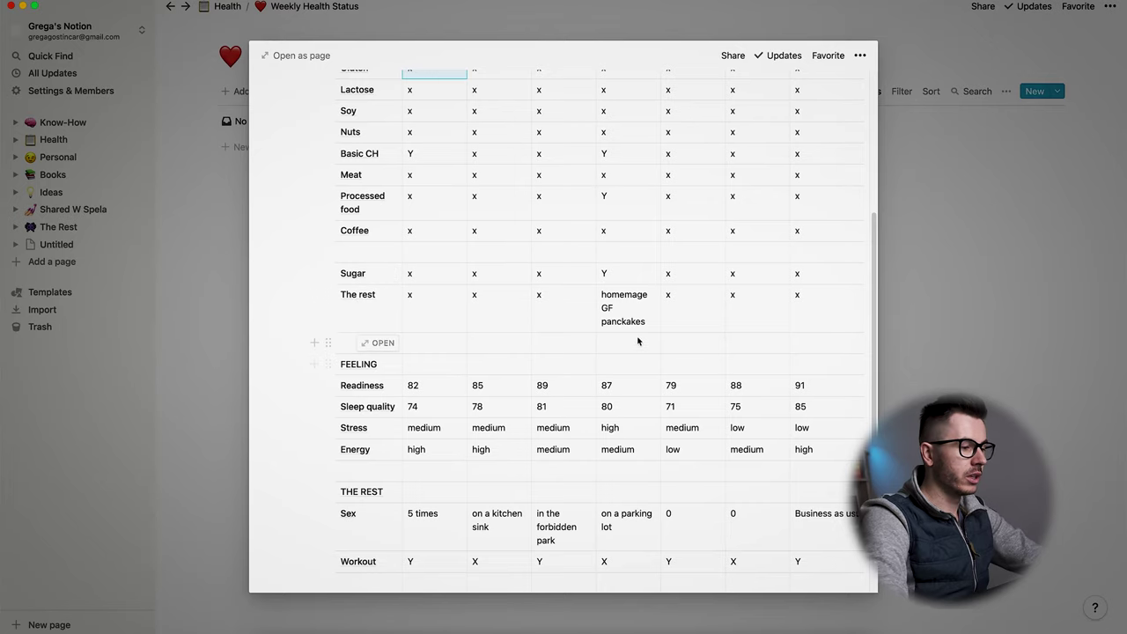
scroll(610, 323, down, 2)
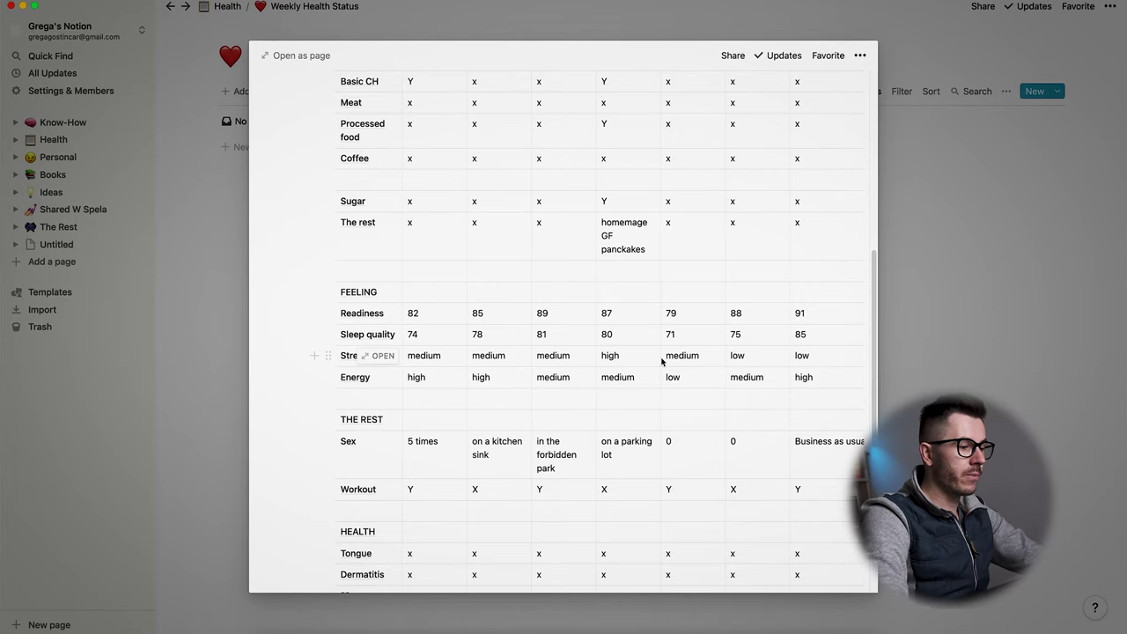
scroll(664, 360, down, 4)
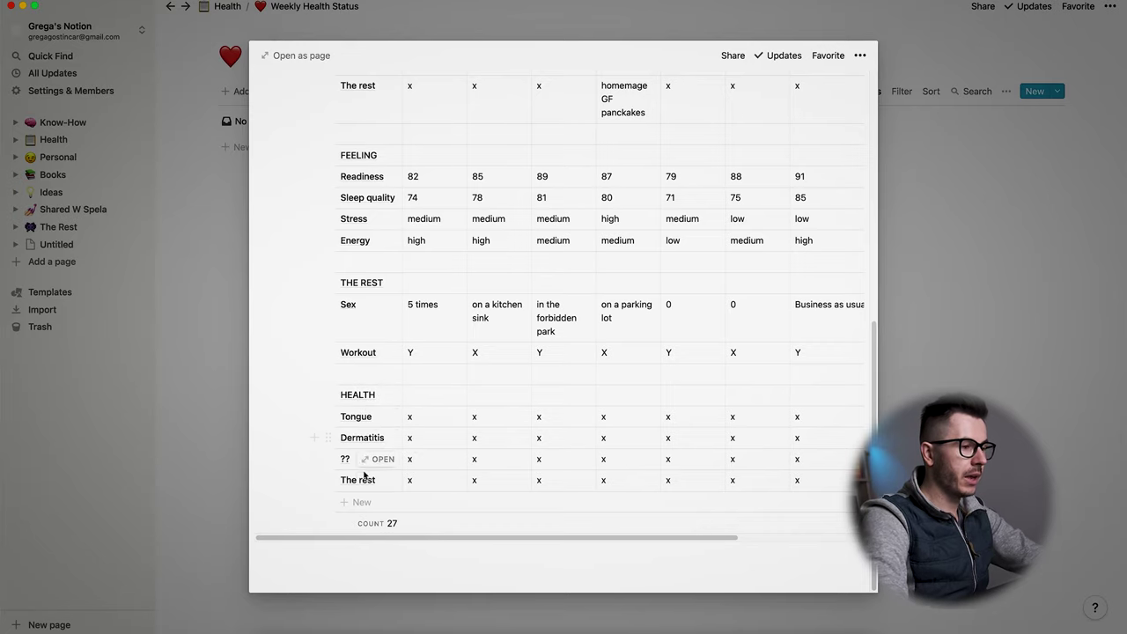
scroll(368, 481, up, 10)
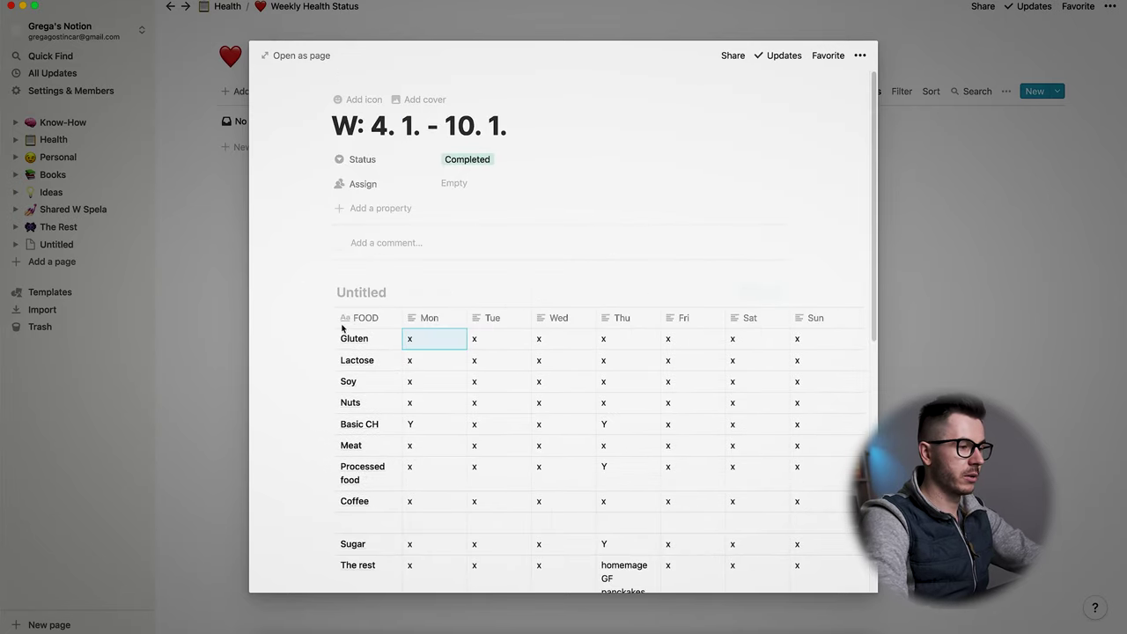
click(299, 57)
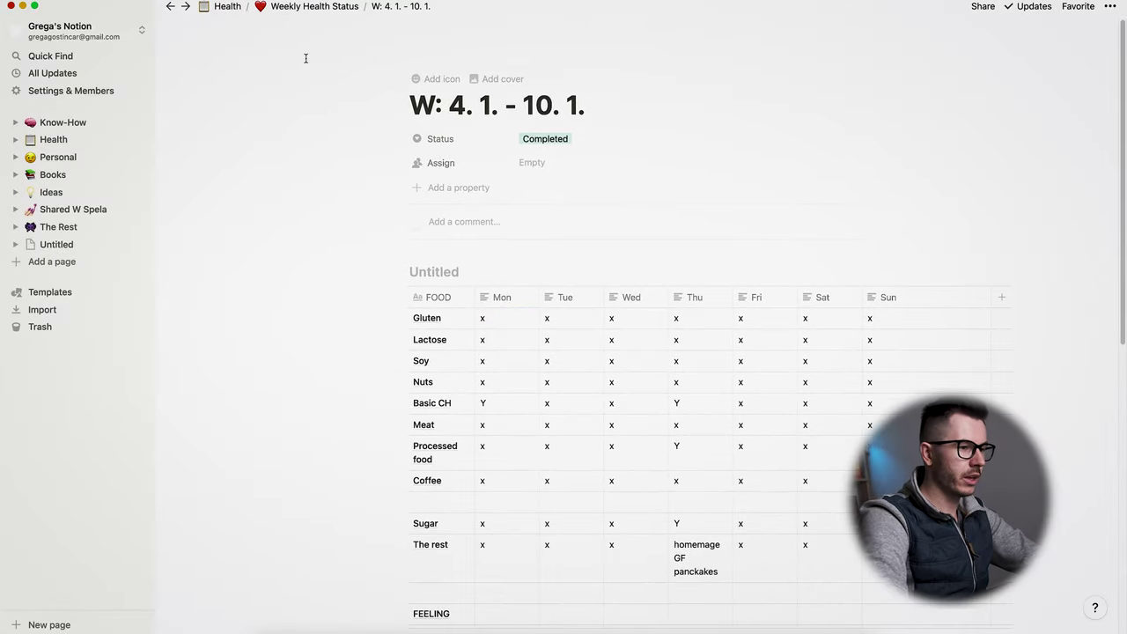
Go back via the Weekly Health Status breadcrumb, clear the card selection, and peek the W: 4. 1. - 10. 1. week again.
click(333, 9)
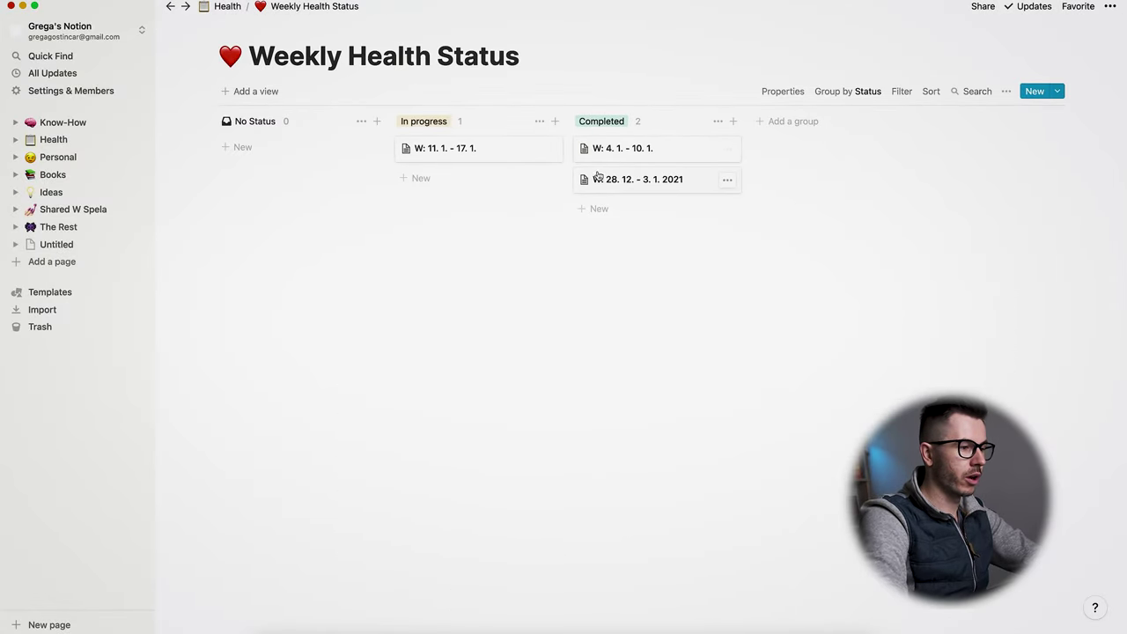
drag(602, 148, 640, 144)
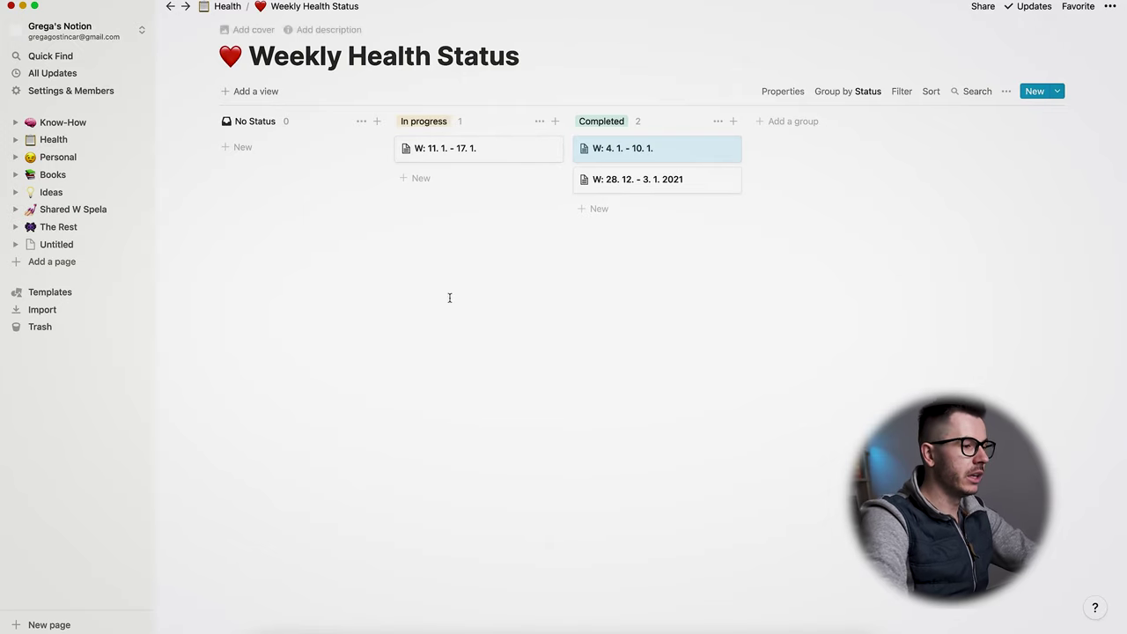
click(587, 330)
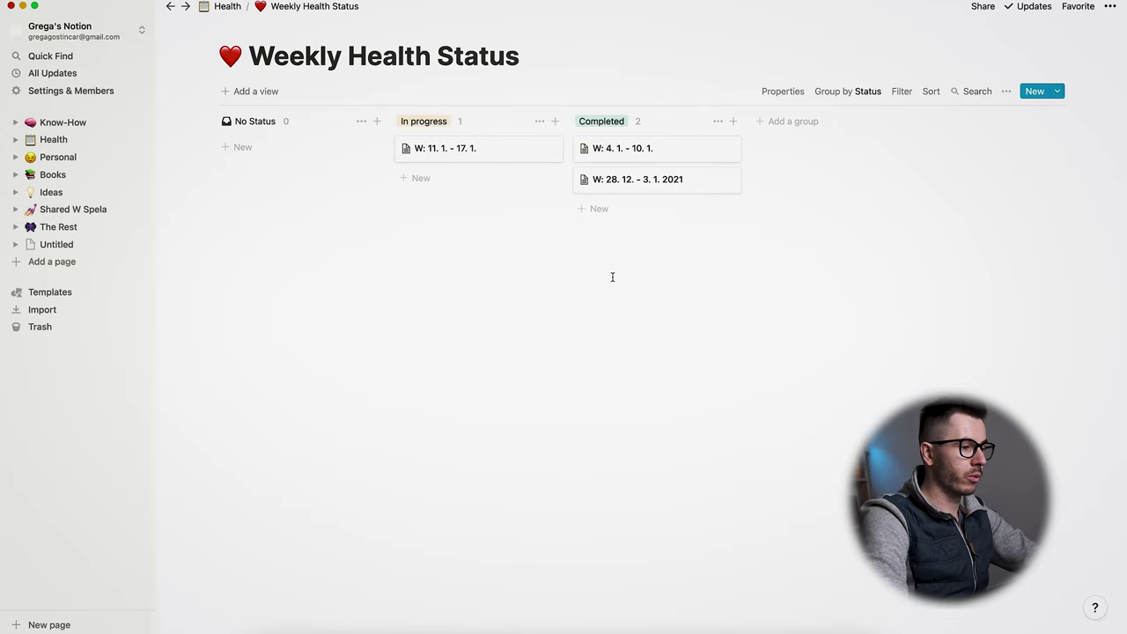
click(656, 150)
Browse the Mon column's property types like Files & media and Checkbox, keeping it Text, then close the preview.
scroll(441, 257, down, 3)
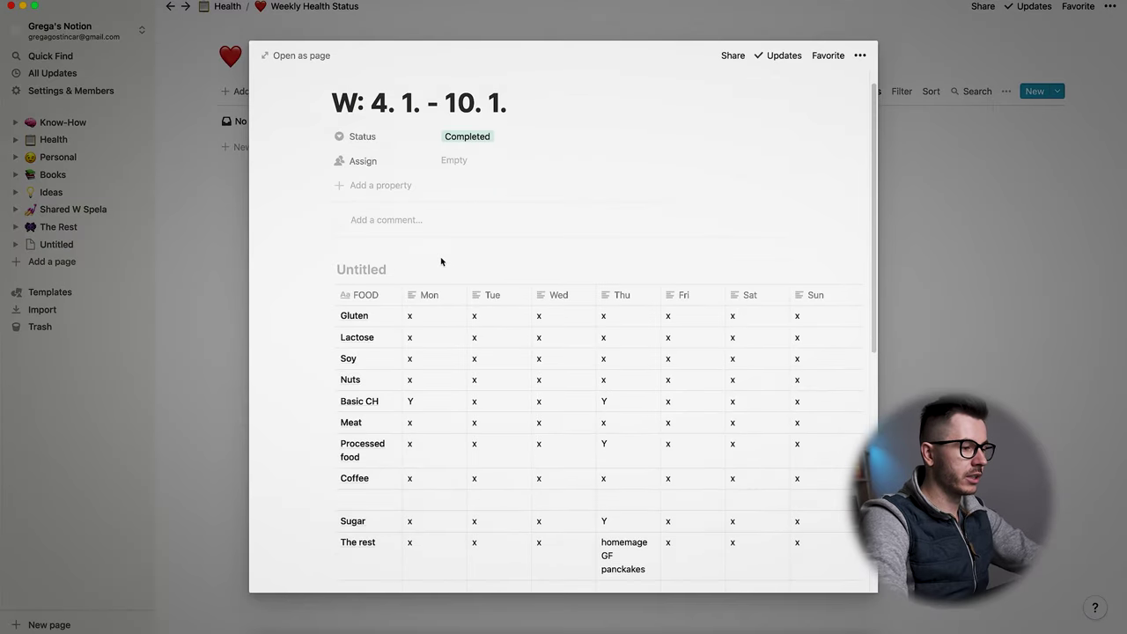
click(423, 268)
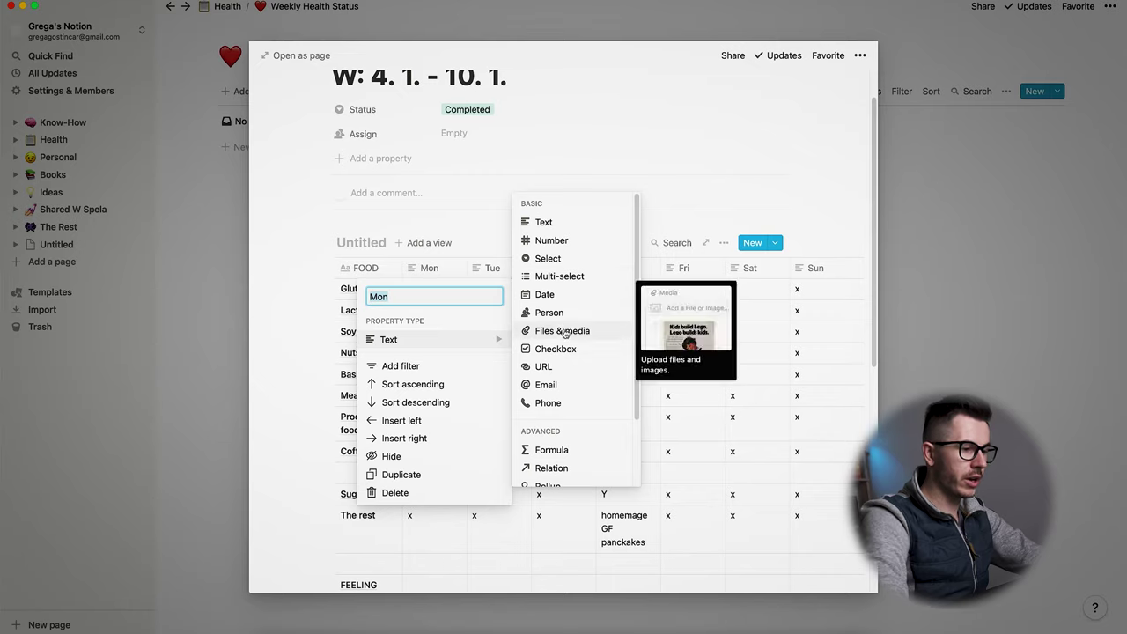
mouse_move(557, 352)
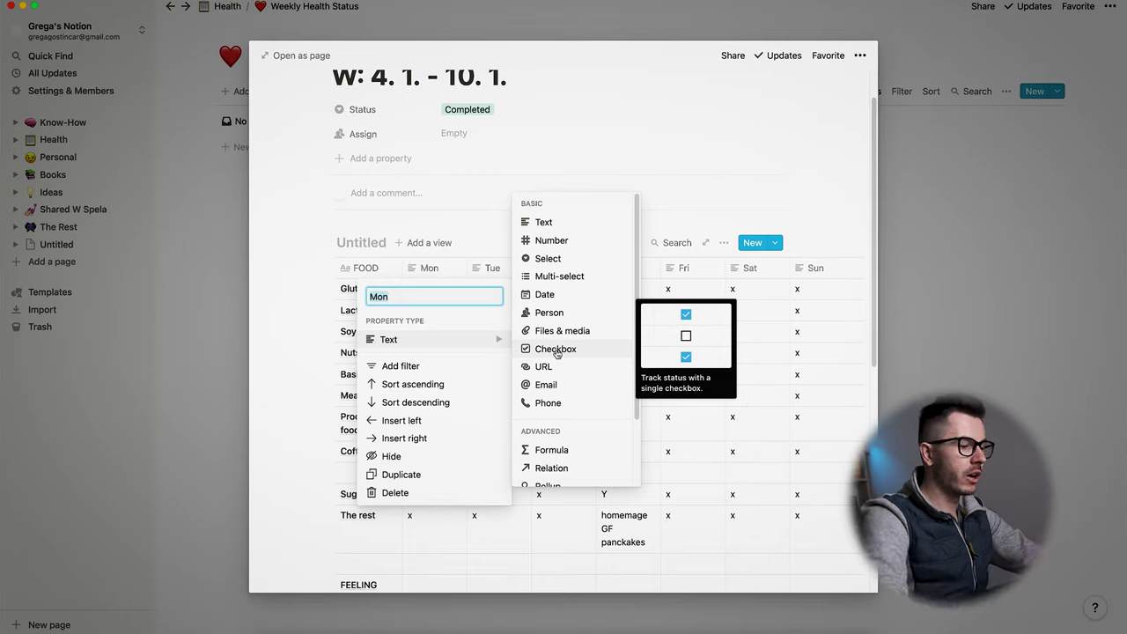
scroll(564, 401, down, 3)
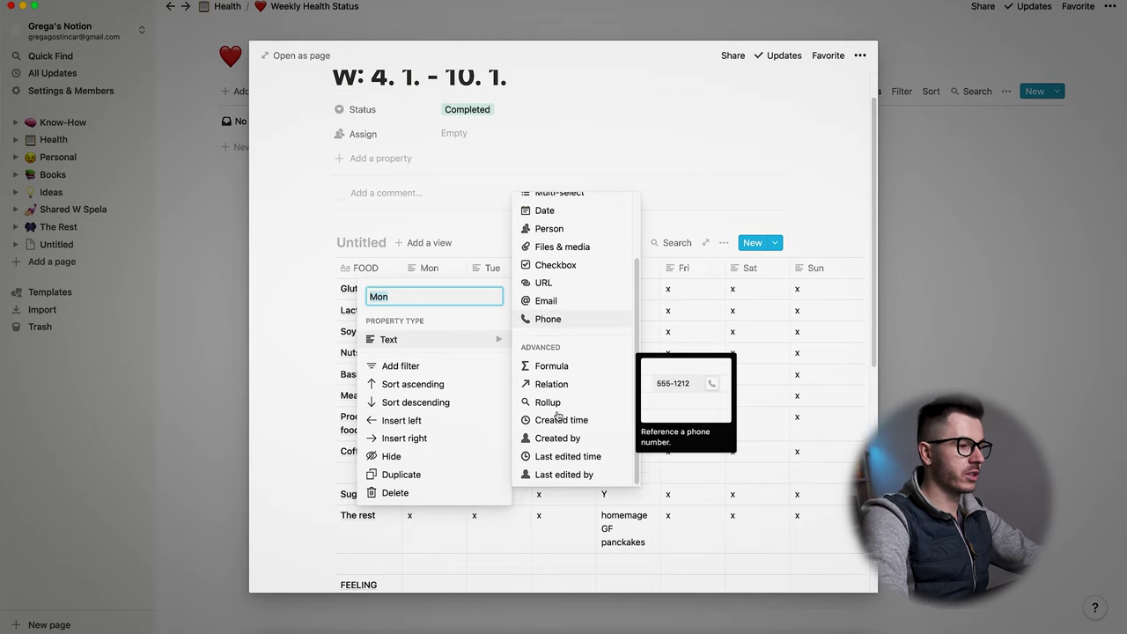
scroll(551, 398, up, 3)
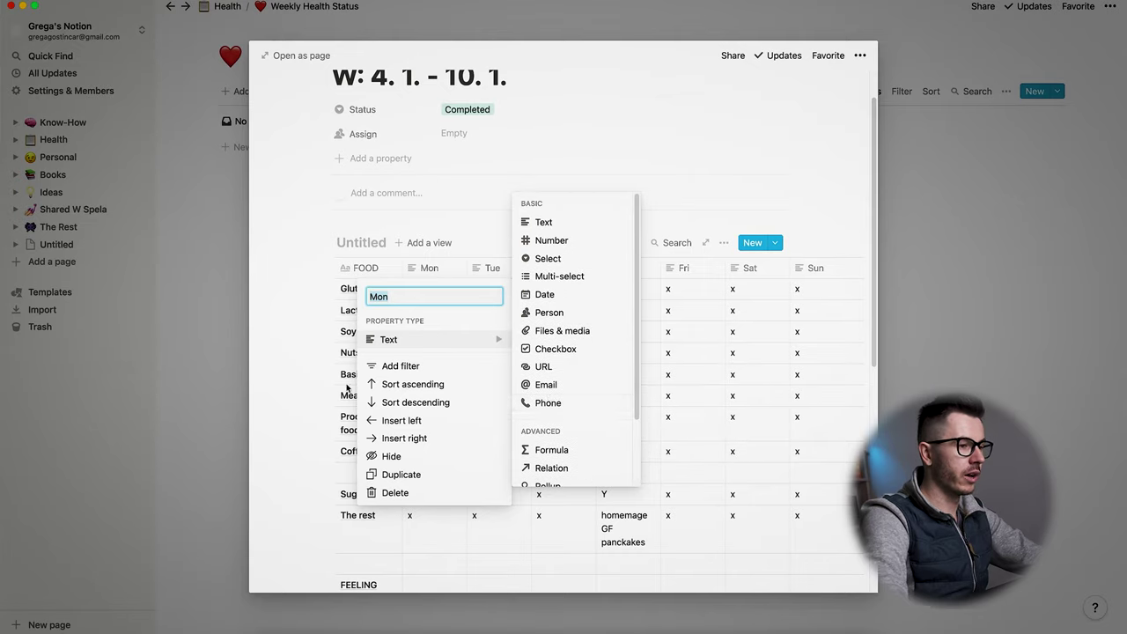
click(1055, 200)
click(995, 185)
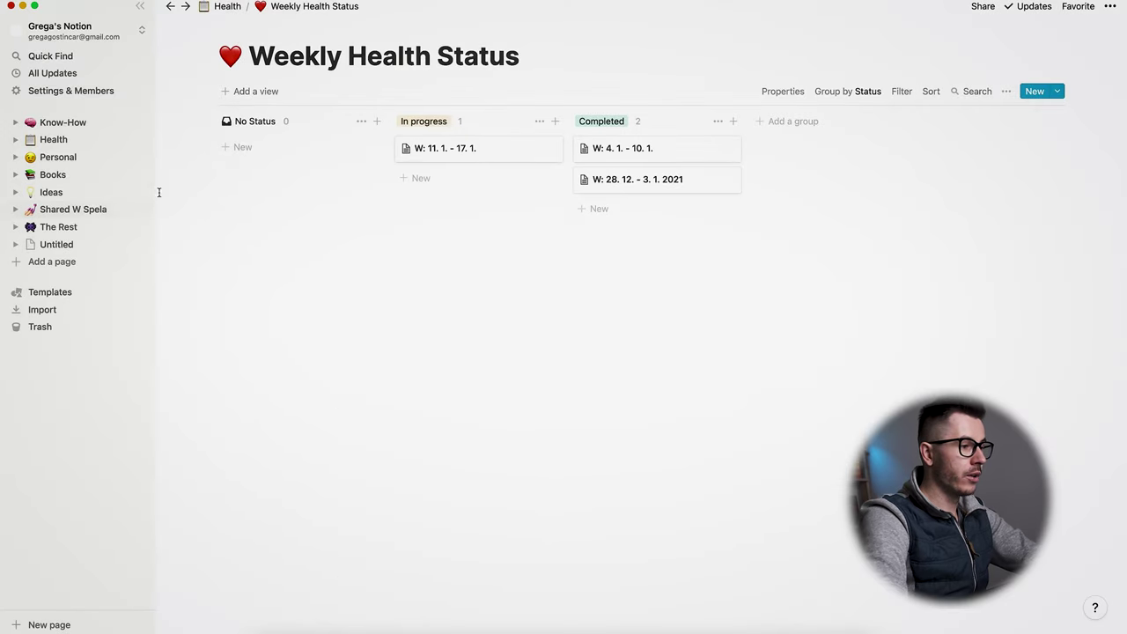
Open Books from the sidebar and scroll through its 34 titles with their ratings.
click(53, 174)
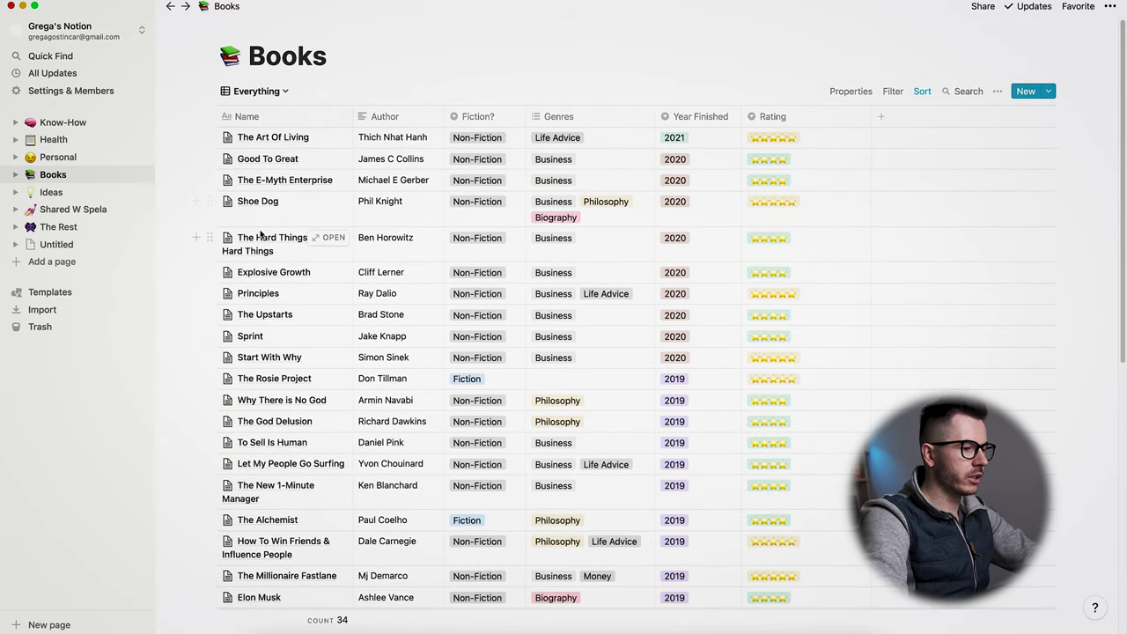
scroll(261, 233, down, 10)
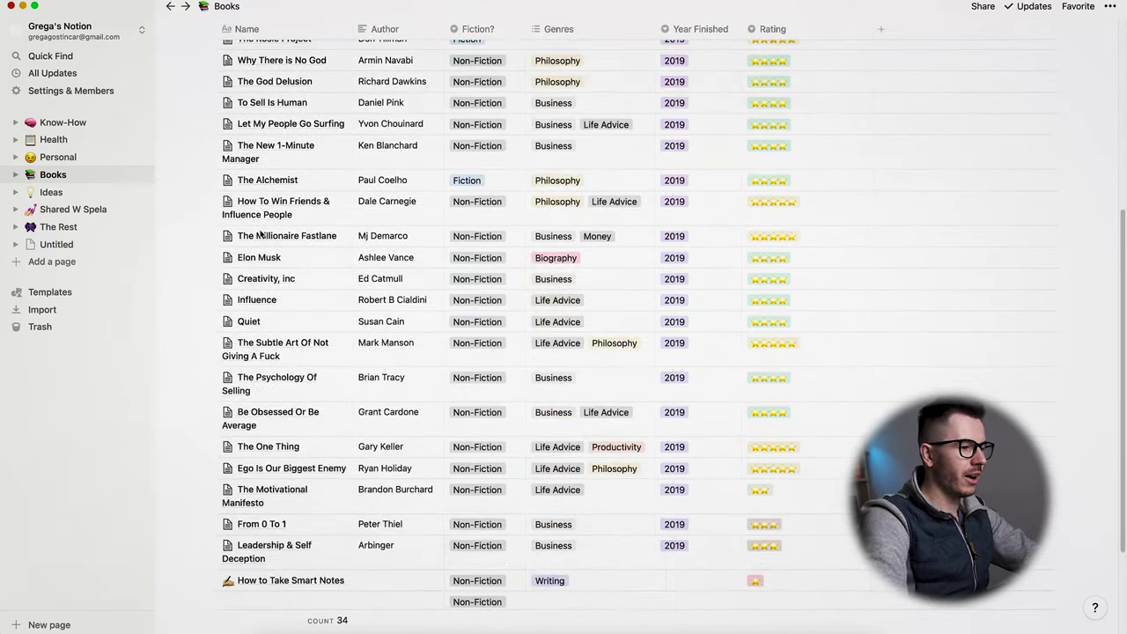
scroll(327, 328, up, 10)
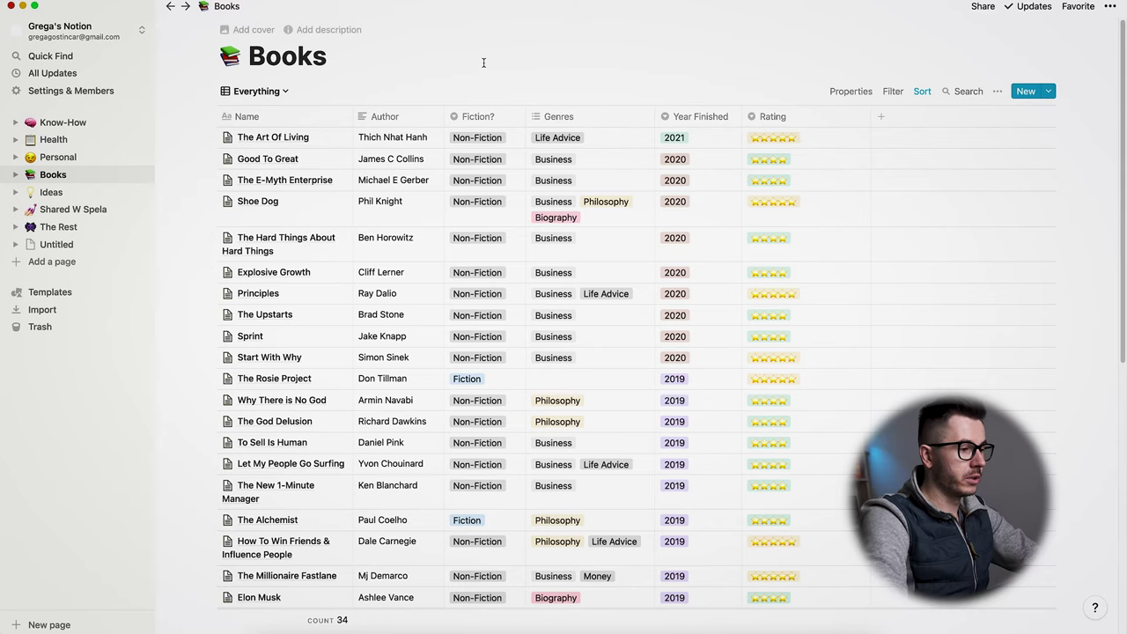
scroll(510, 309, down, 10)
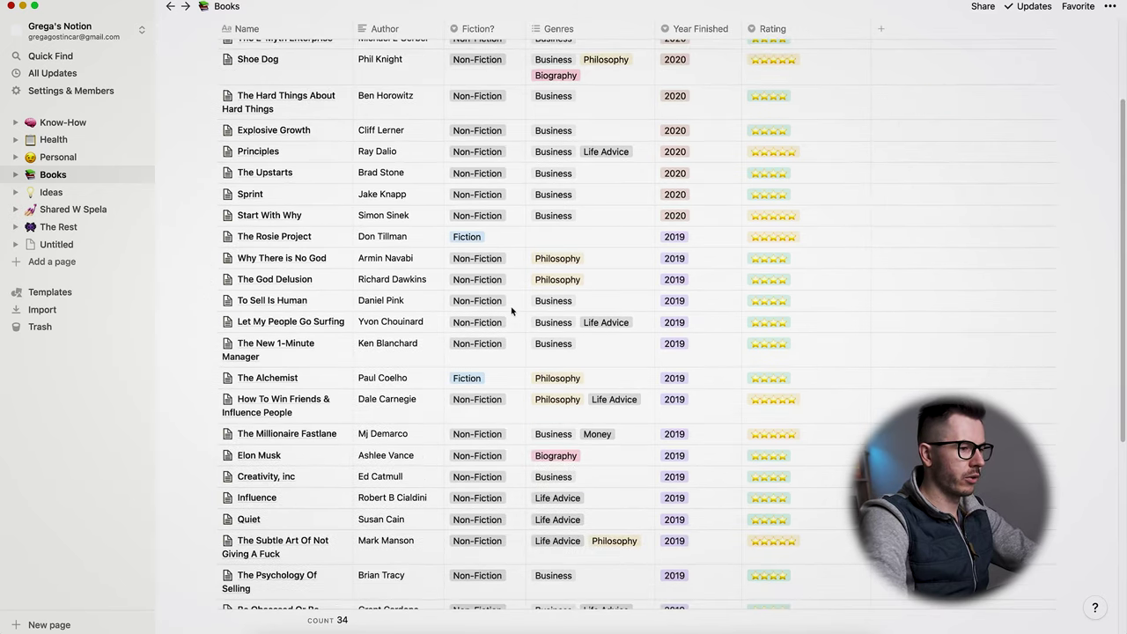
scroll(511, 310, up, 10)
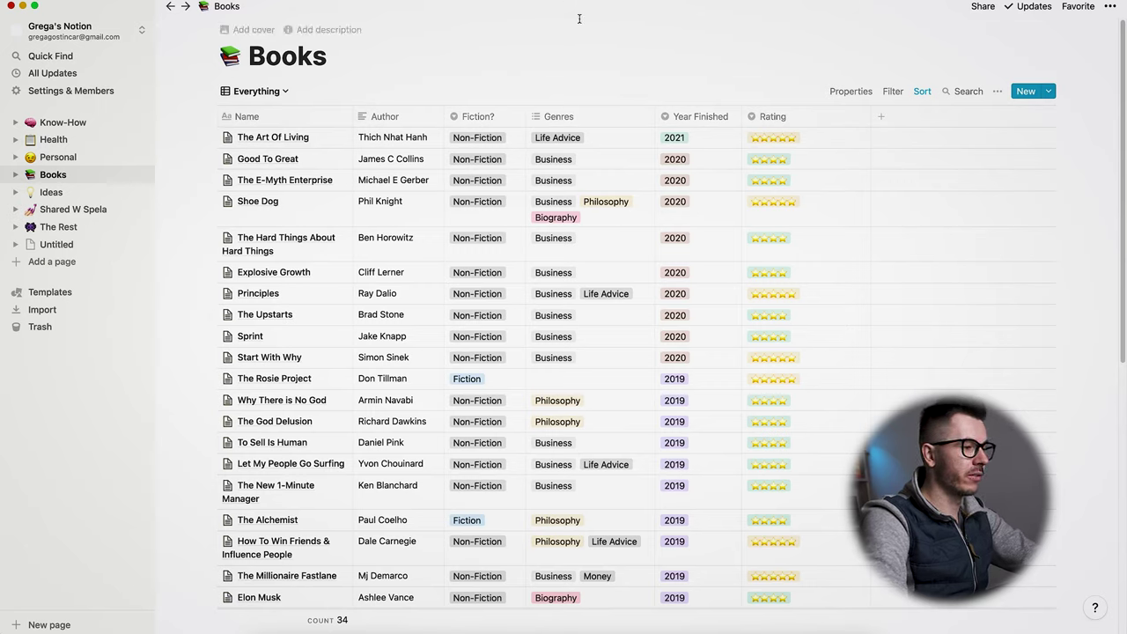
click(284, 92)
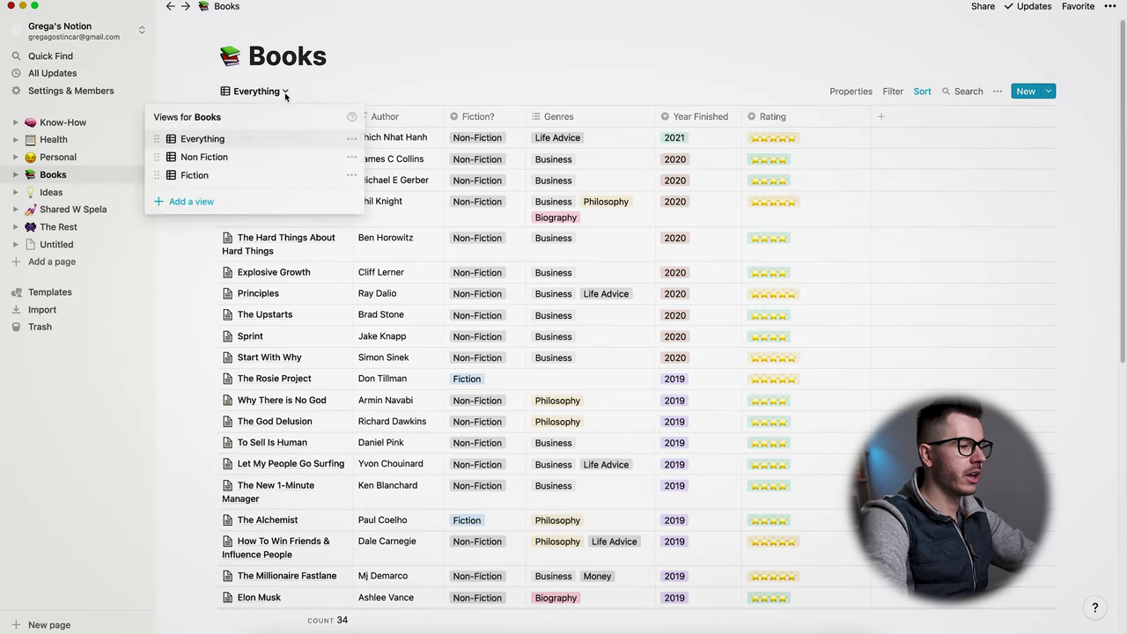
click(216, 177)
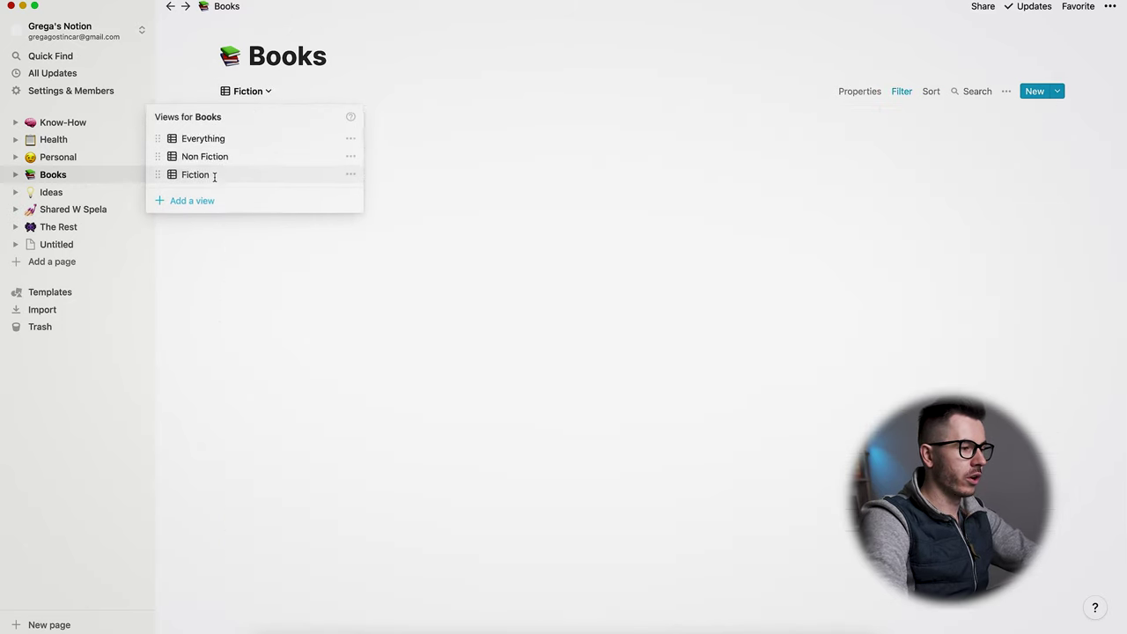
click(252, 92)
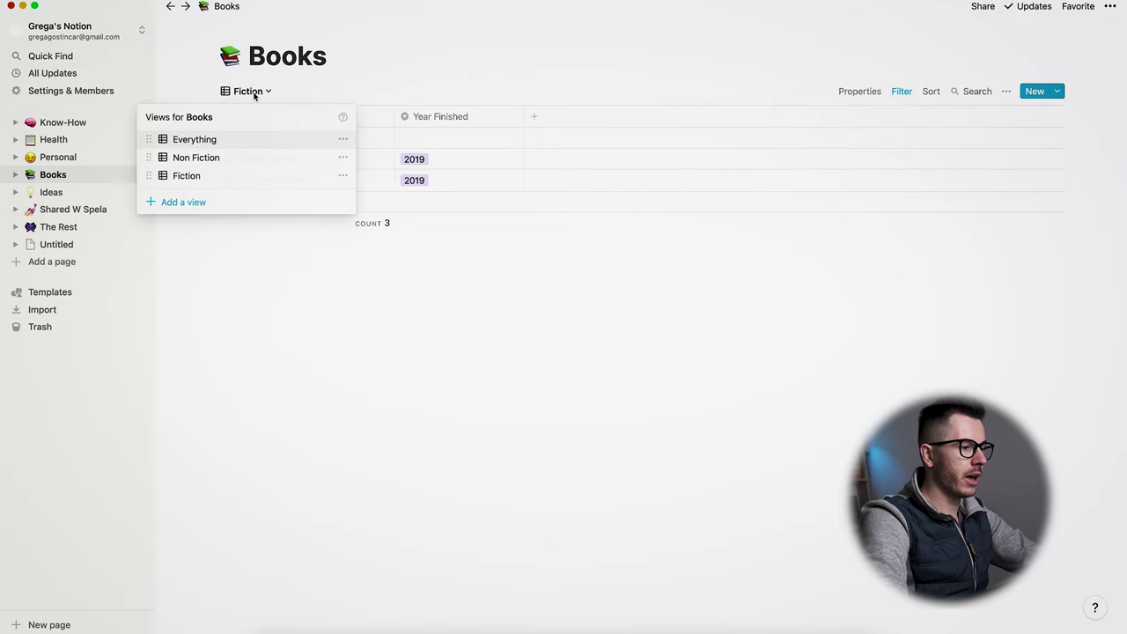
click(219, 161)
click(256, 92)
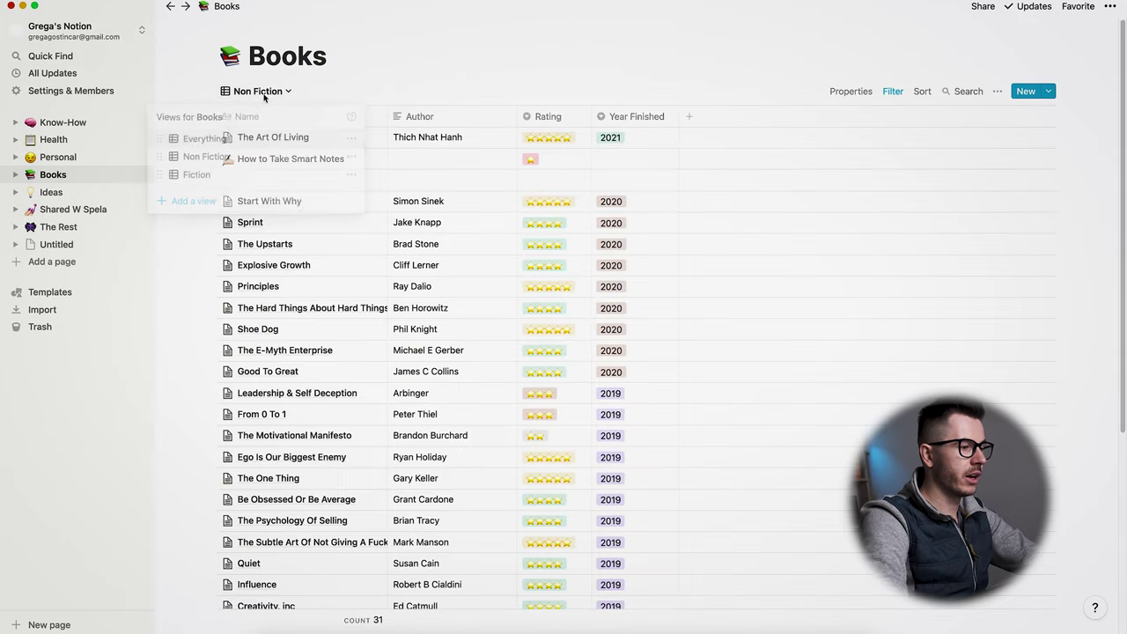
click(245, 138)
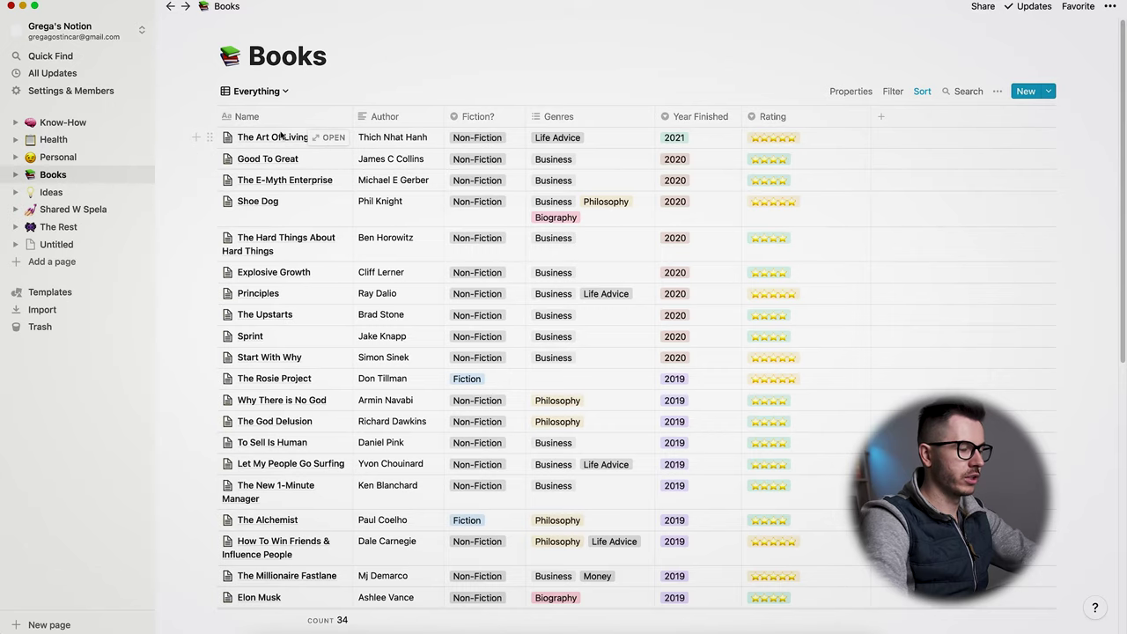
click(332, 140)
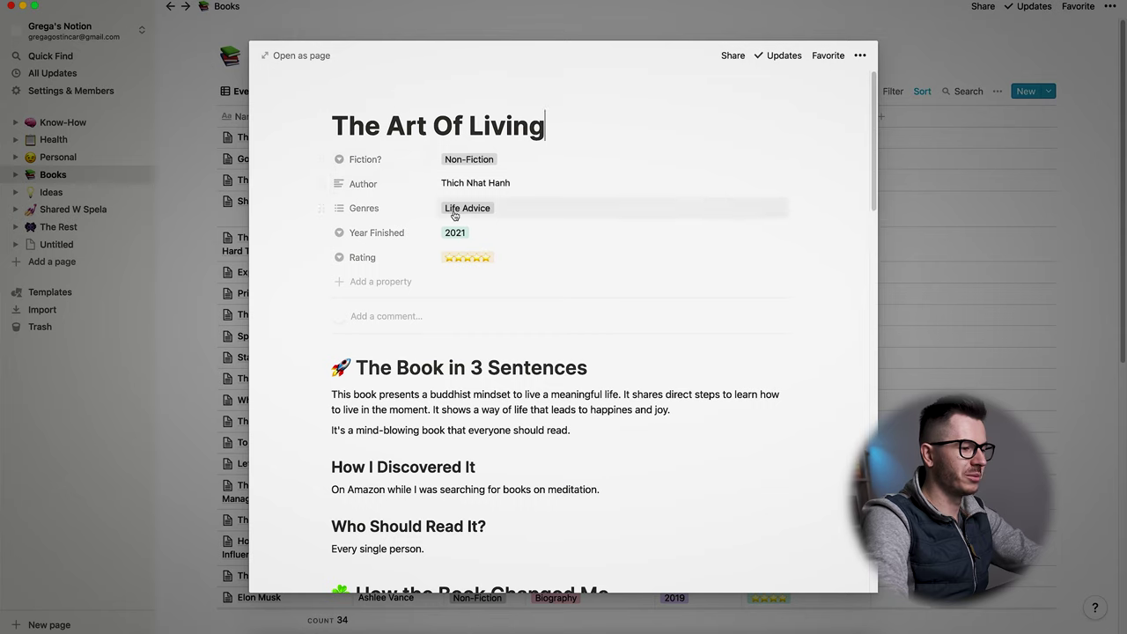
scroll(476, 281, down, 4)
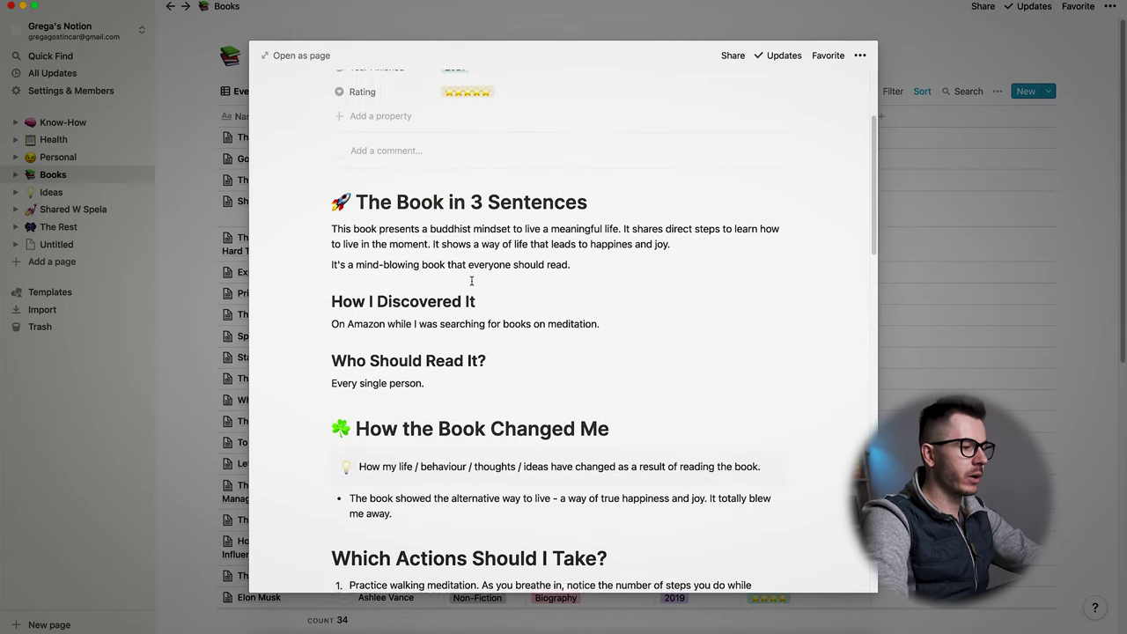
scroll(472, 281, up, 2)
scroll(472, 281, up, 2)
scroll(378, 319, down, 1)
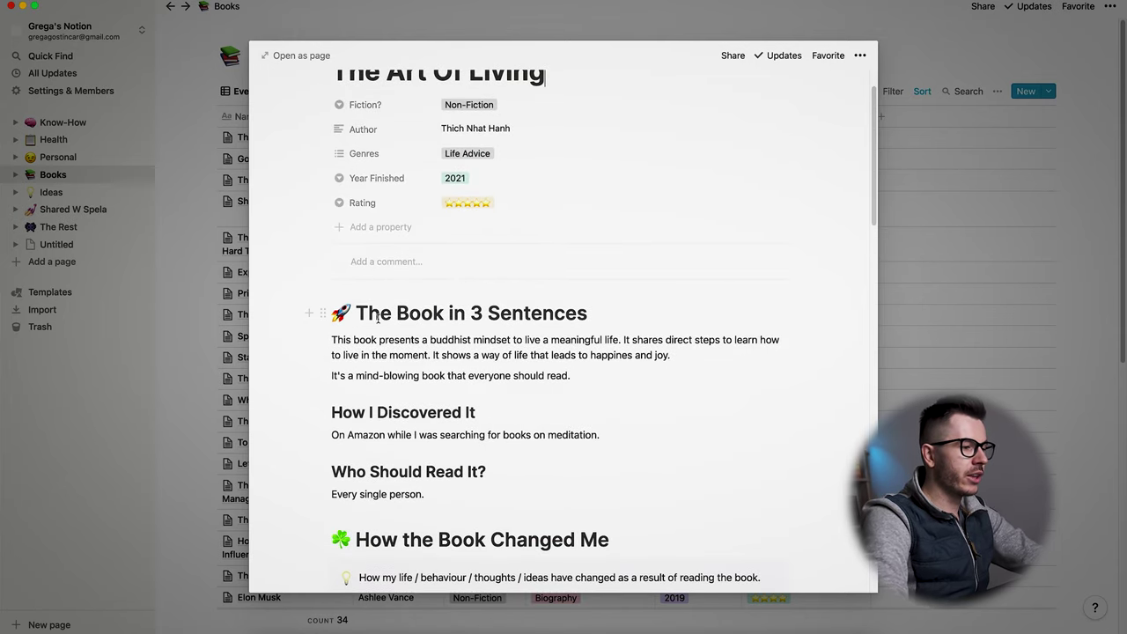
scroll(376, 308, down, 2)
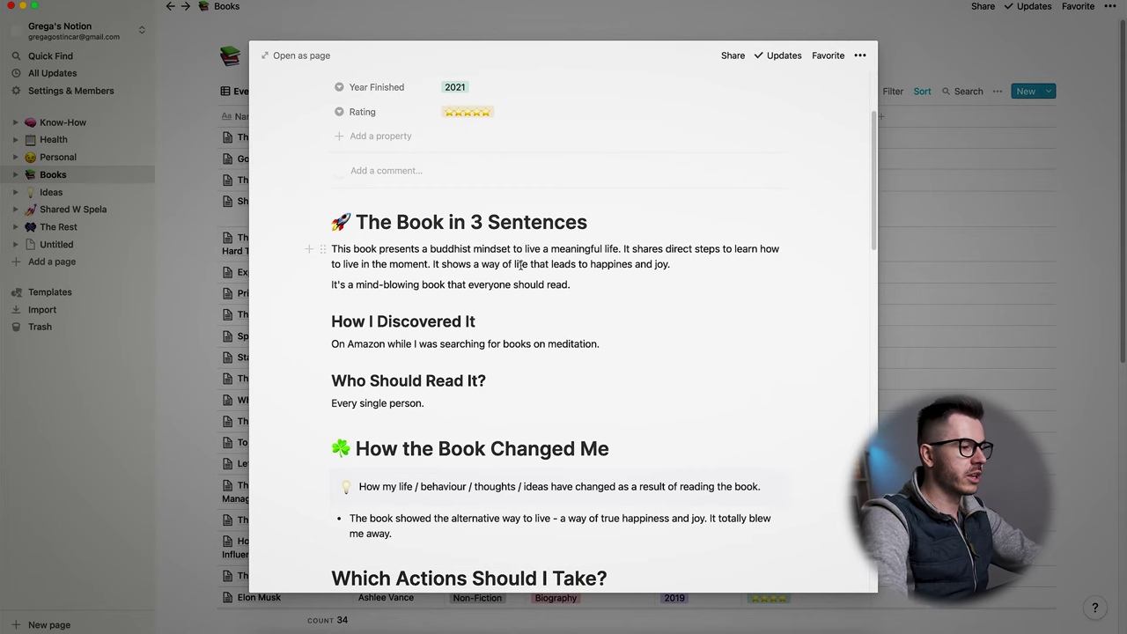
scroll(520, 264, down, 1)
drag(593, 241, 338, 186)
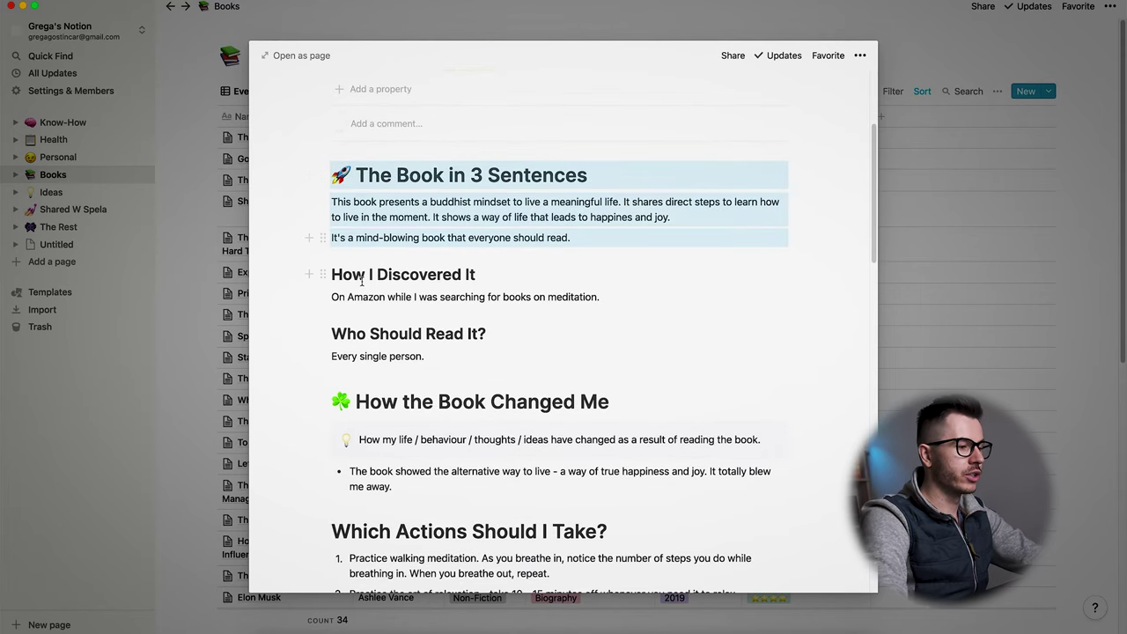
scroll(361, 280, down, 2)
scroll(513, 214, down, 2)
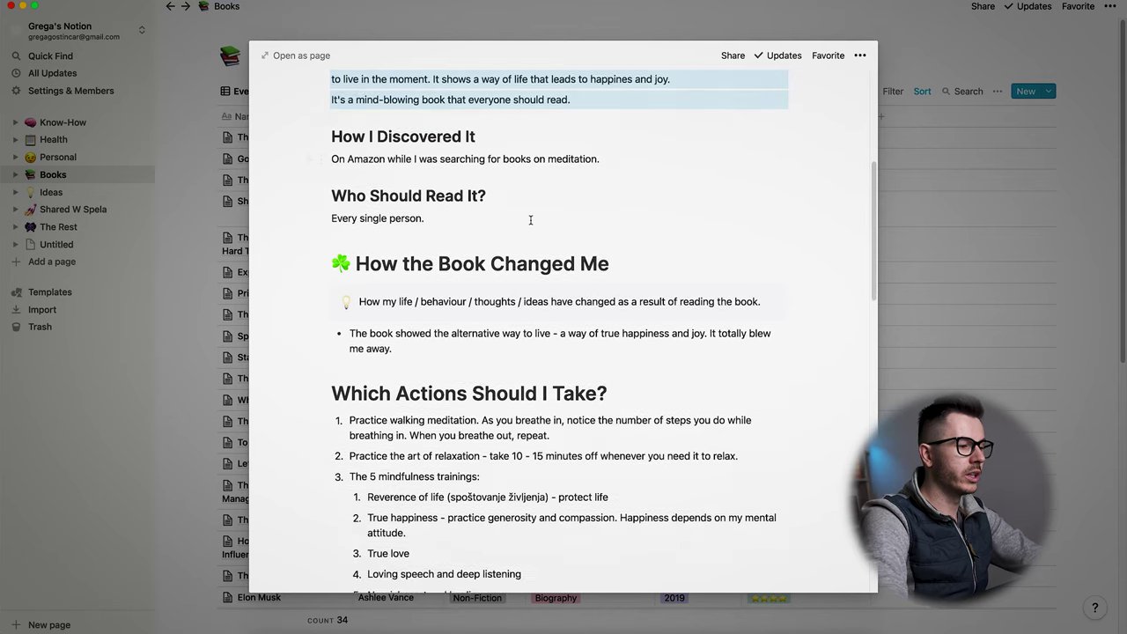
scroll(440, 201, down, 1)
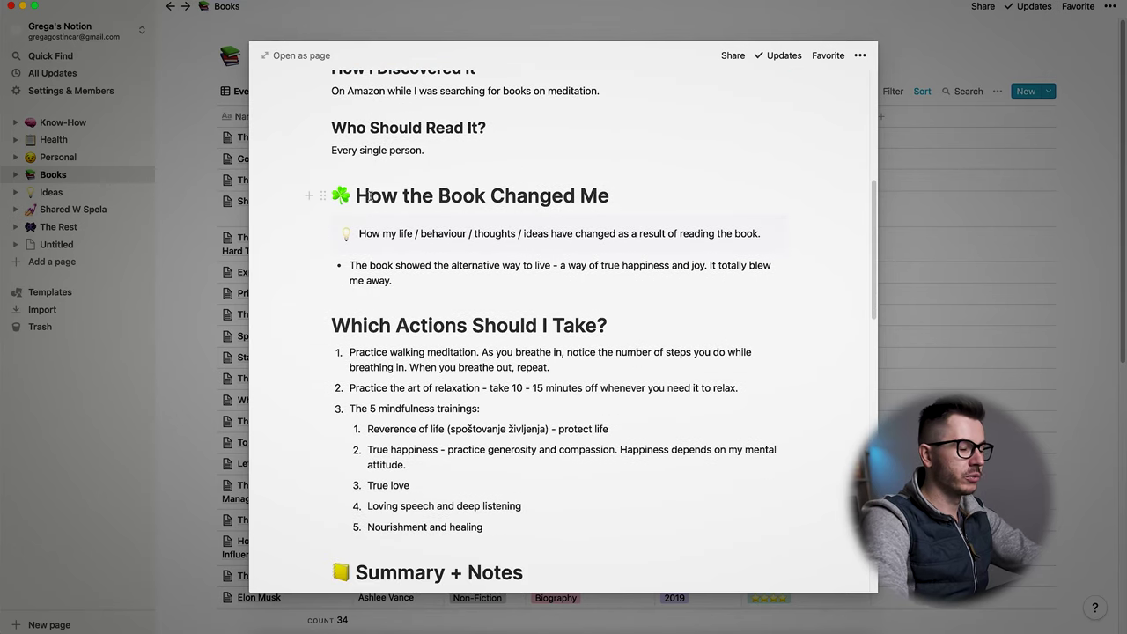
drag(355, 196, 676, 214)
scroll(521, 256, down, 2)
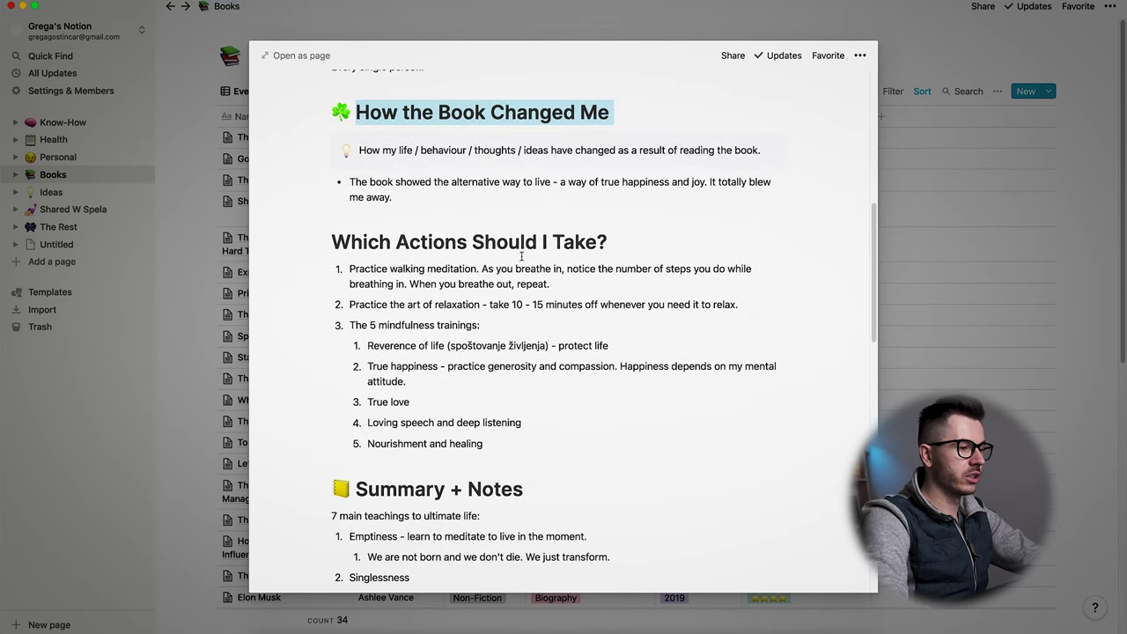
scroll(406, 269, down, 2)
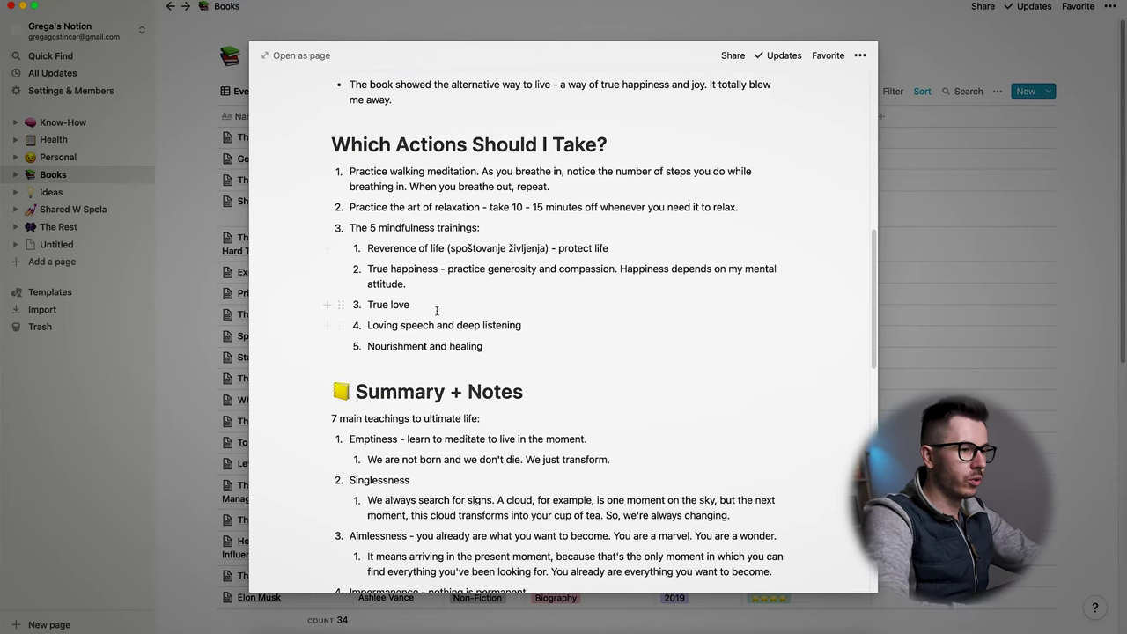
scroll(451, 345, up, 2)
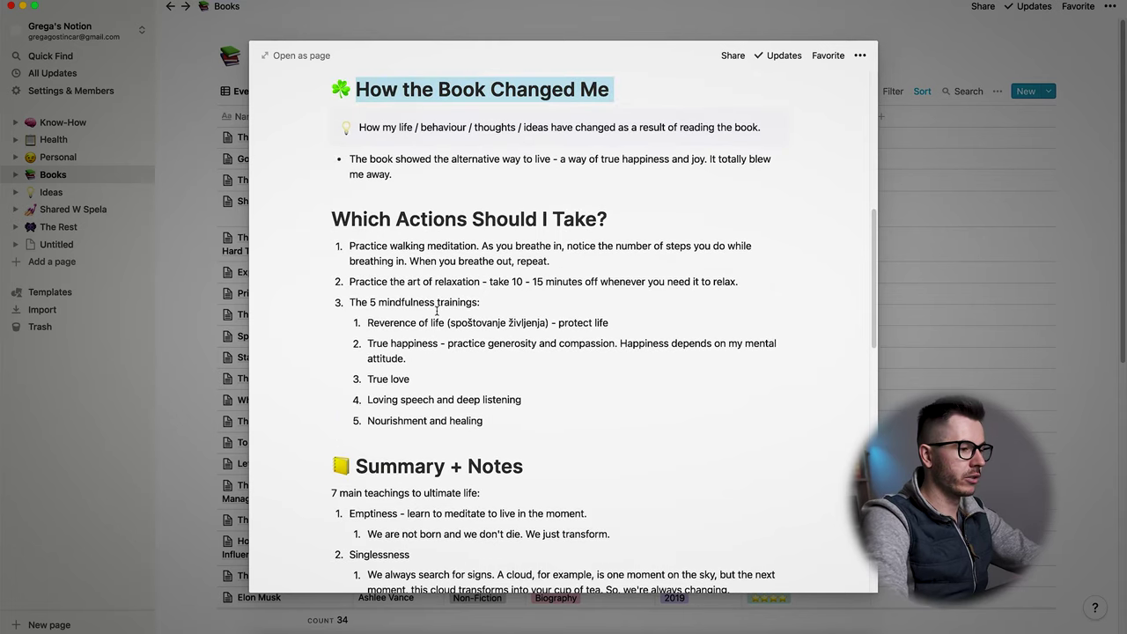
scroll(437, 310, down, 6)
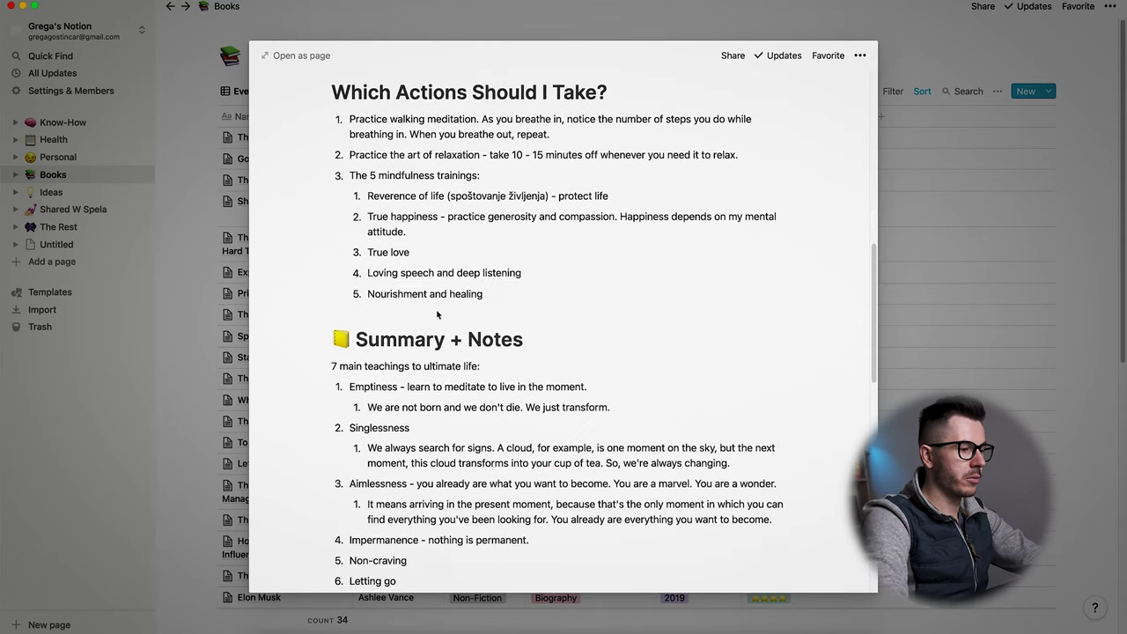
scroll(381, 211, down, 14)
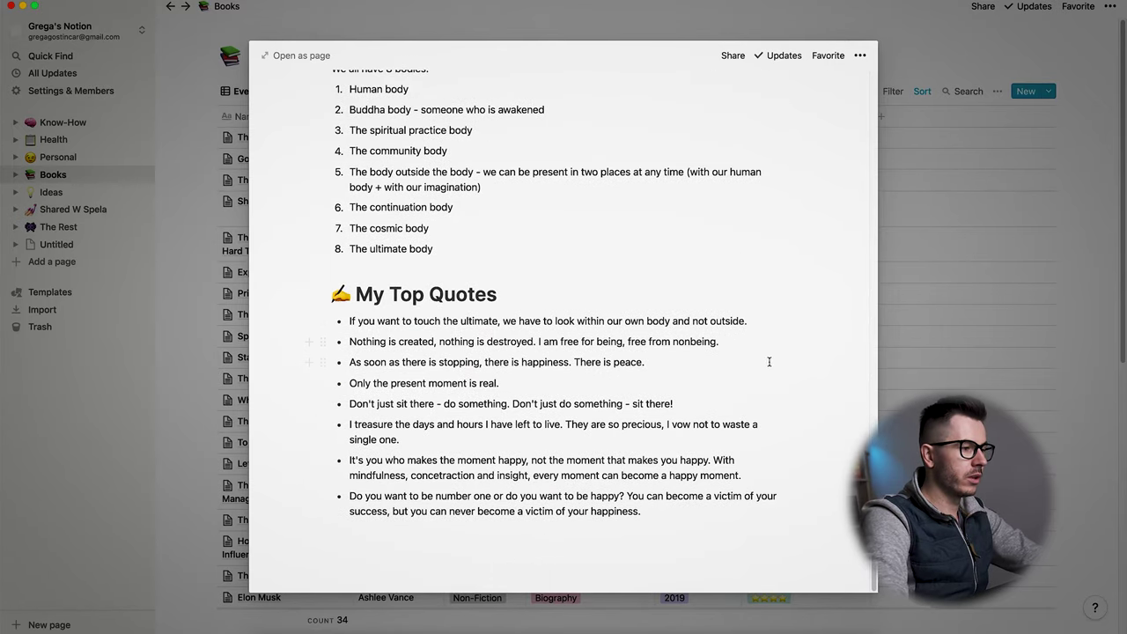
click(949, 305)
Add a row named 'New book' at the bottom of the Books table.
scroll(738, 284, down, 10)
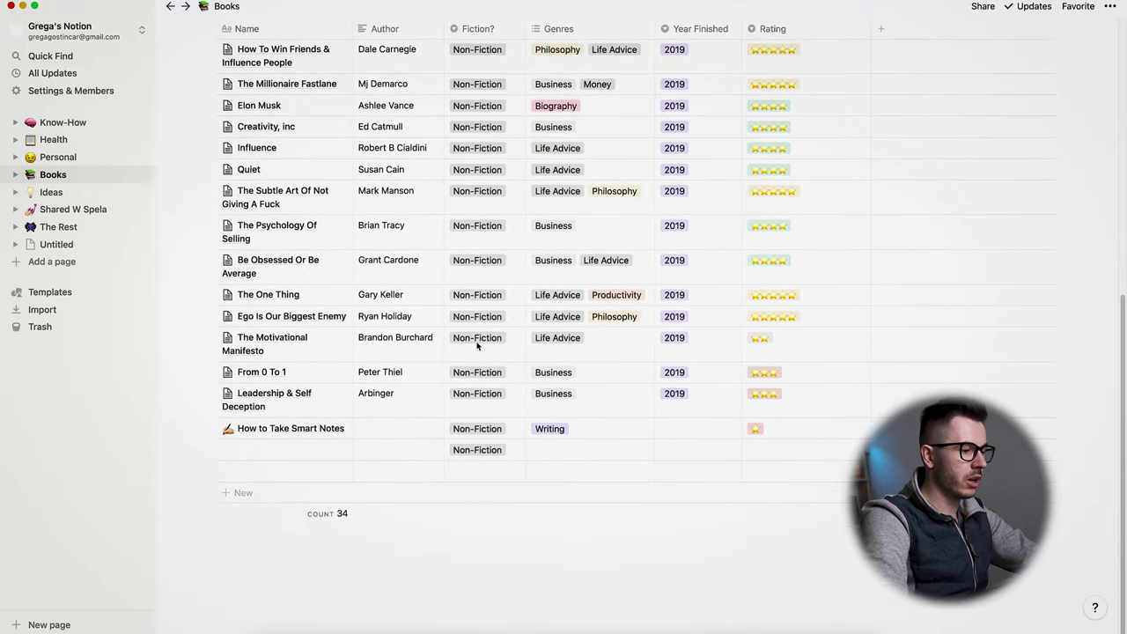
click(265, 446)
text(New book)
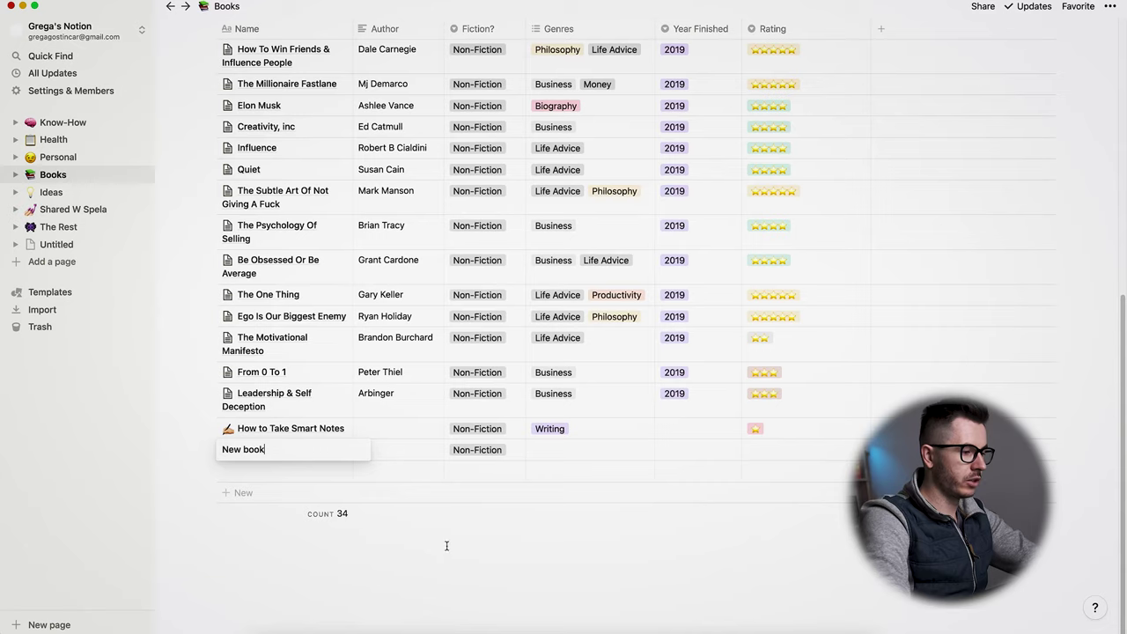
key(Return)
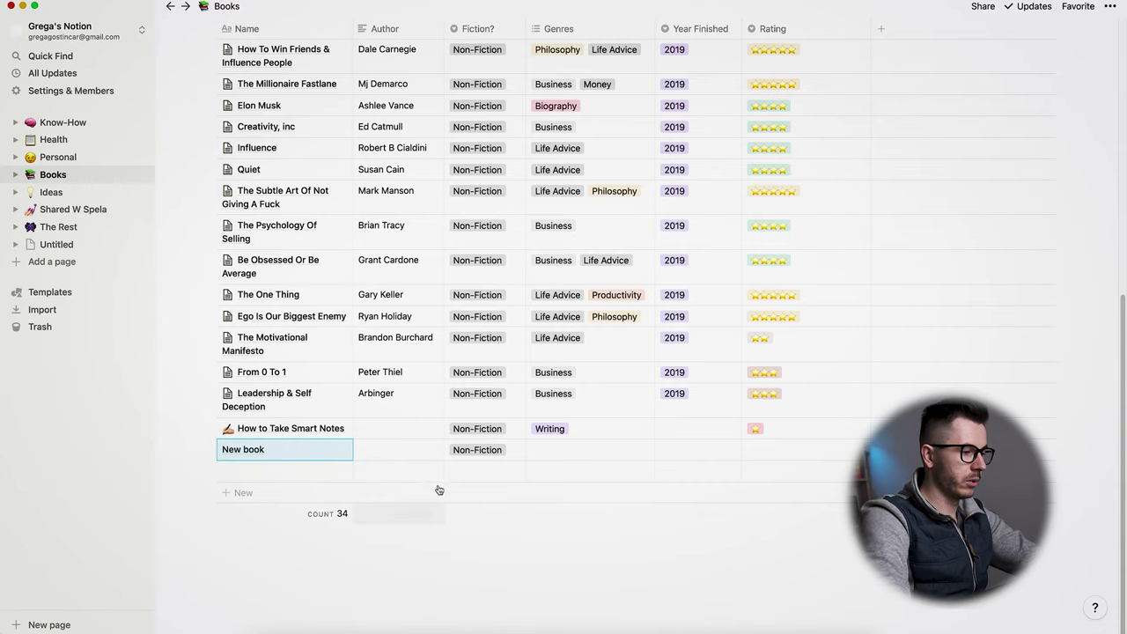
Open the New book page and apply the Fiction template to it.
click(323, 452)
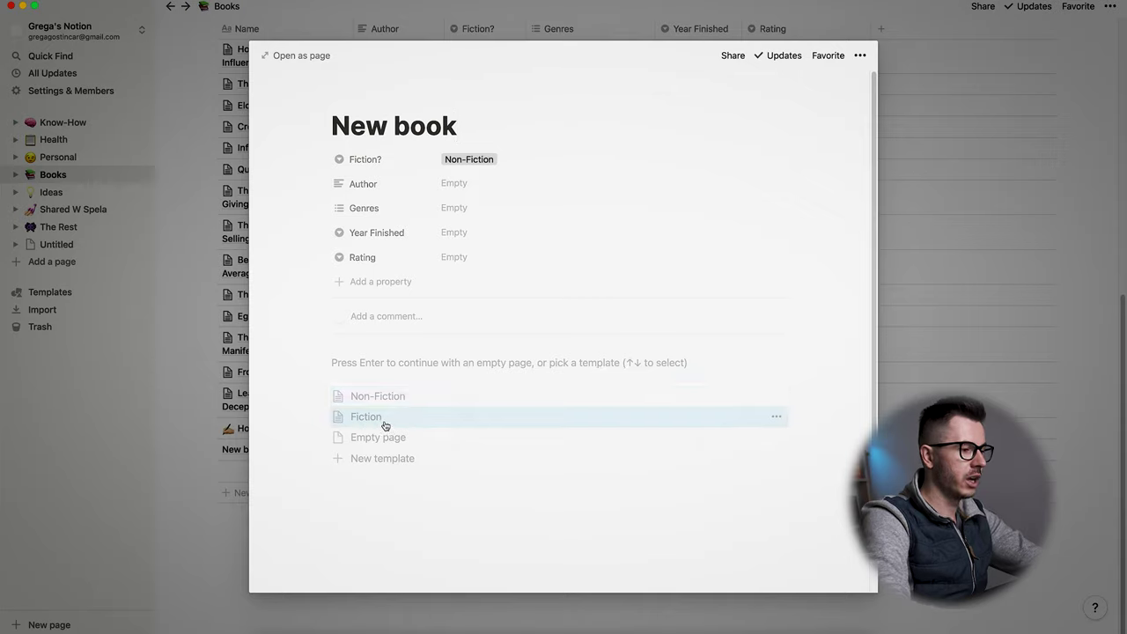
click(385, 423)
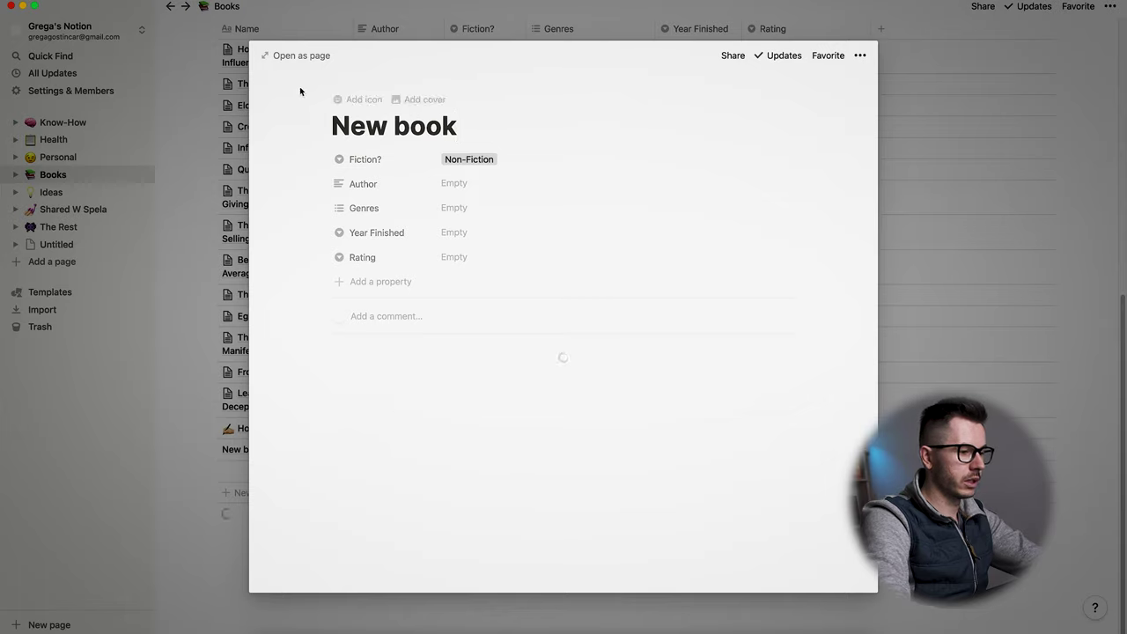
scroll(695, 347, down, 3)
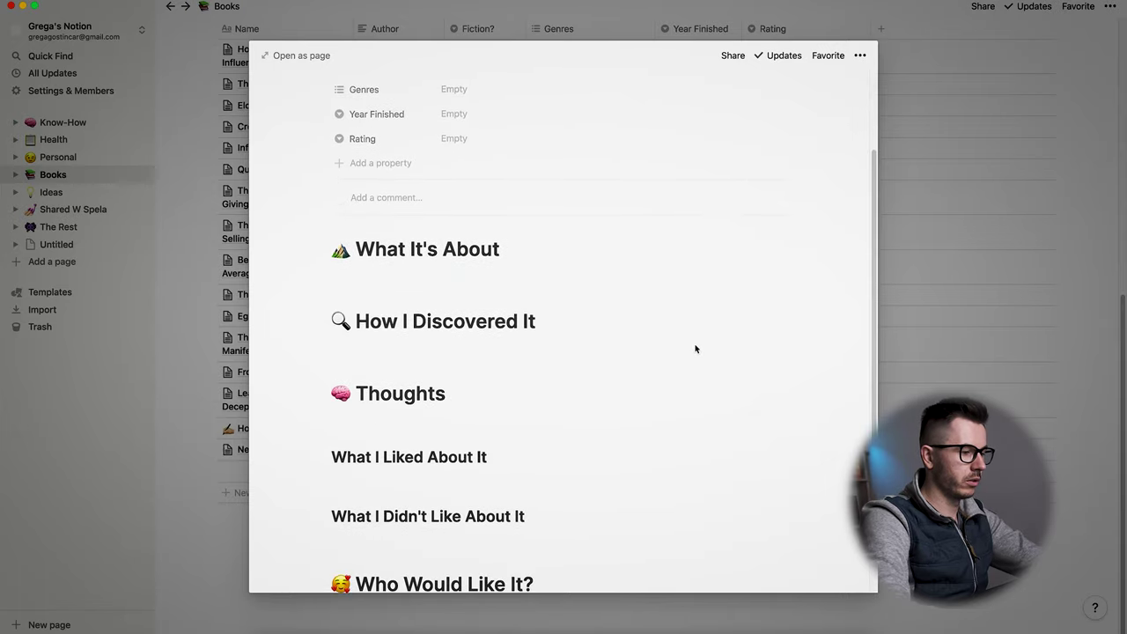
scroll(695, 347, up, 3)
Close the New book page and add another row named 'New book 2'.
click(928, 343)
click(291, 471)
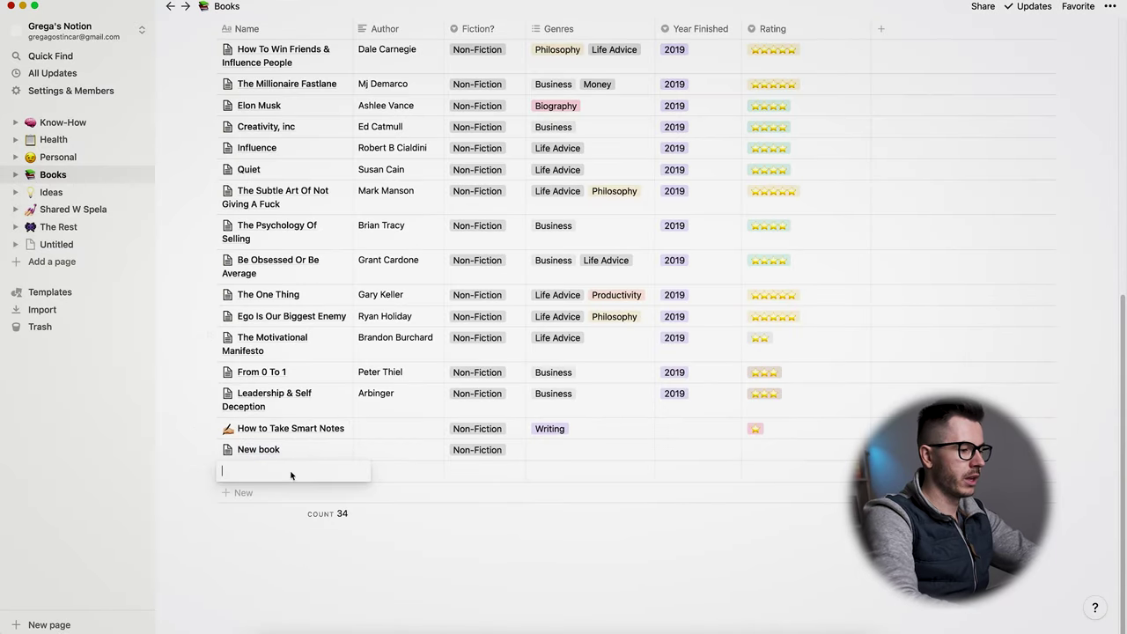
text(New book 2)
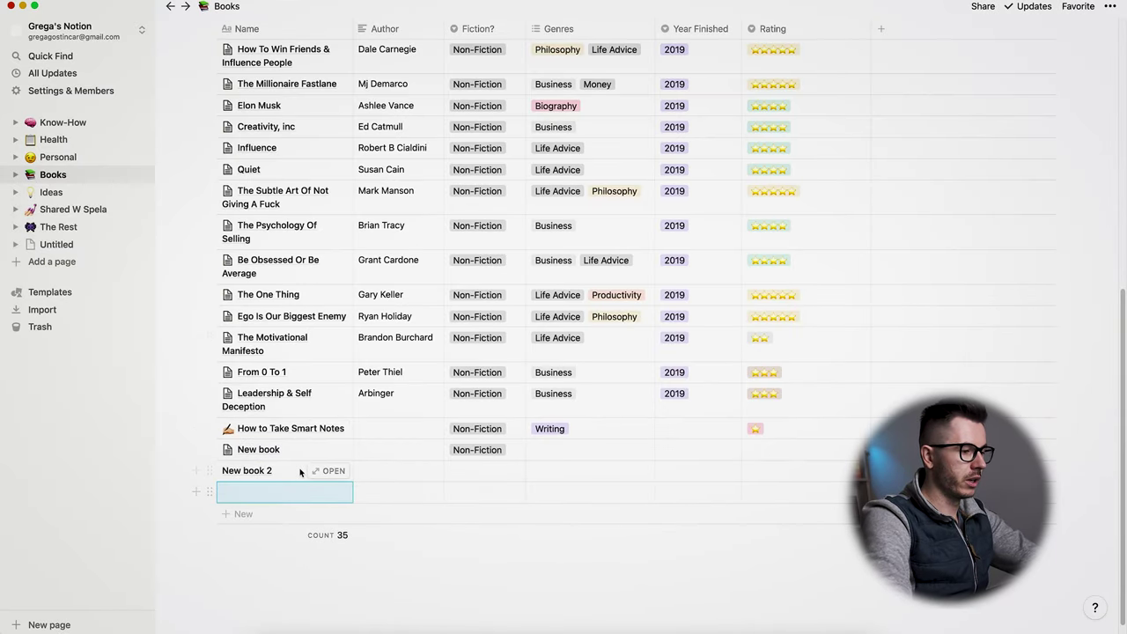
Fill the New book 2 page from the Non-Fiction template, then close it back to the Books table.
click(326, 470)
click(396, 357)
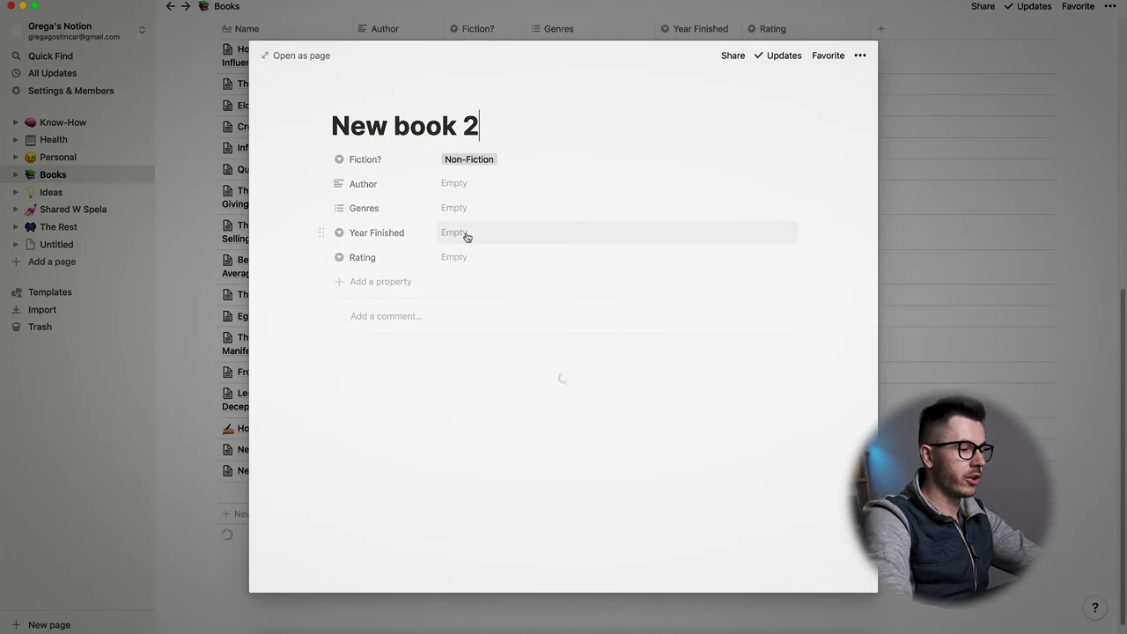
scroll(475, 327, down, 8)
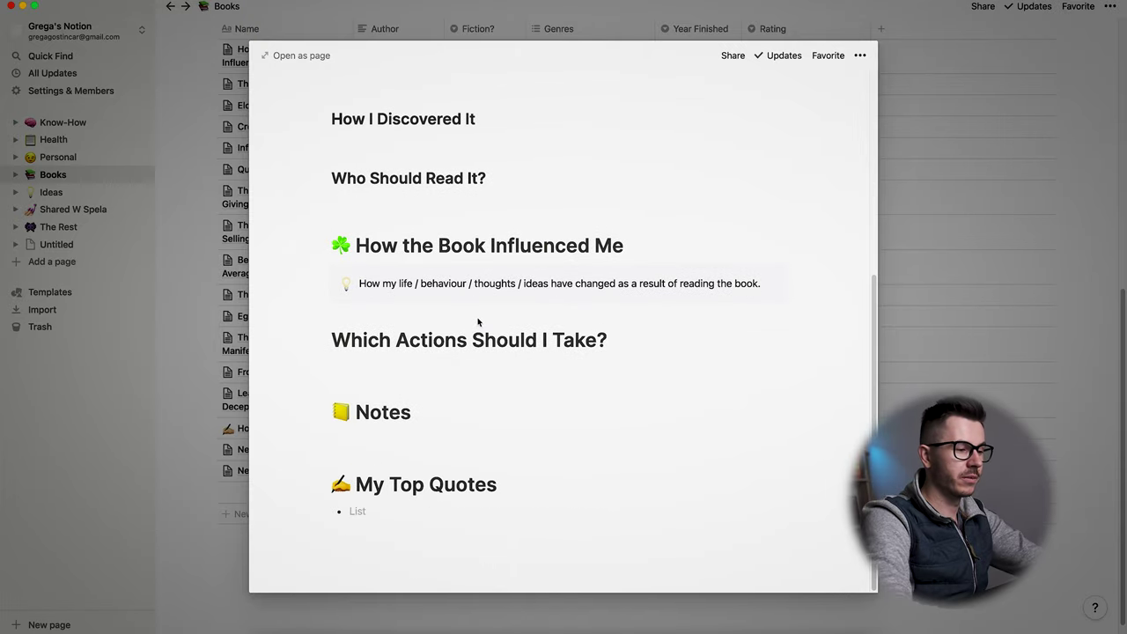
scroll(478, 323, up, 8)
scroll(478, 320, down, 5)
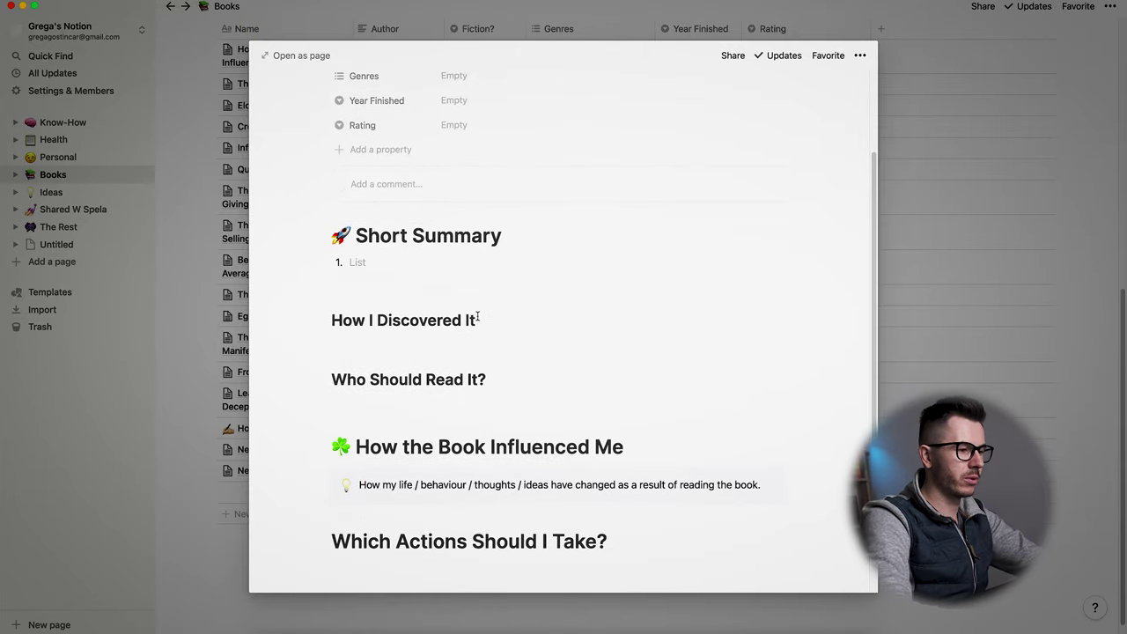
scroll(533, 379, up, 3)
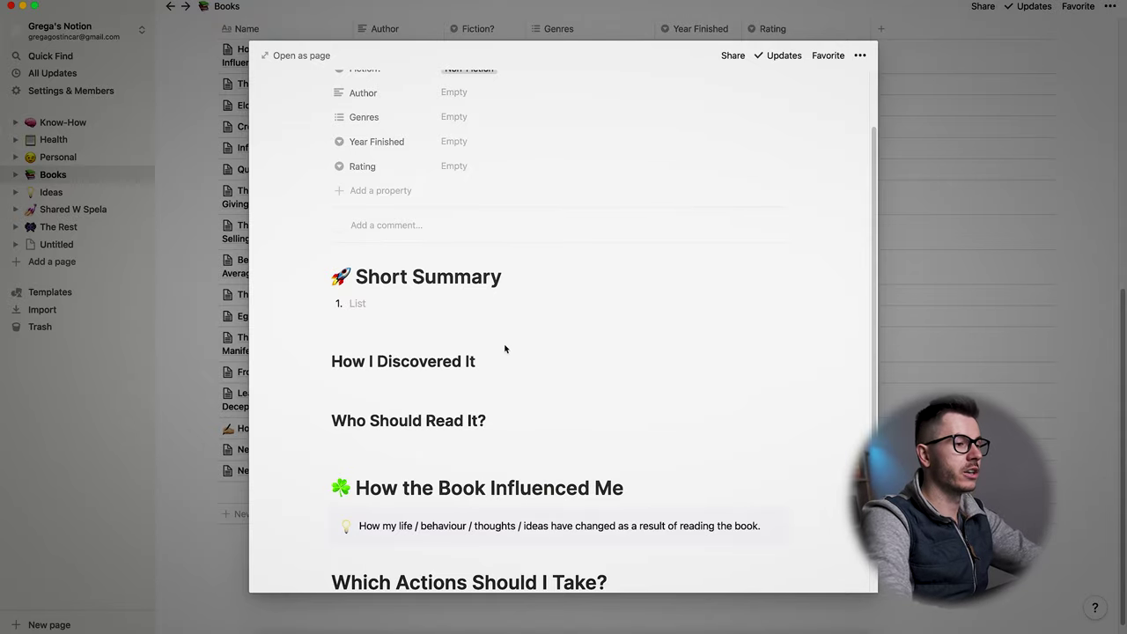
scroll(505, 350, down, 5)
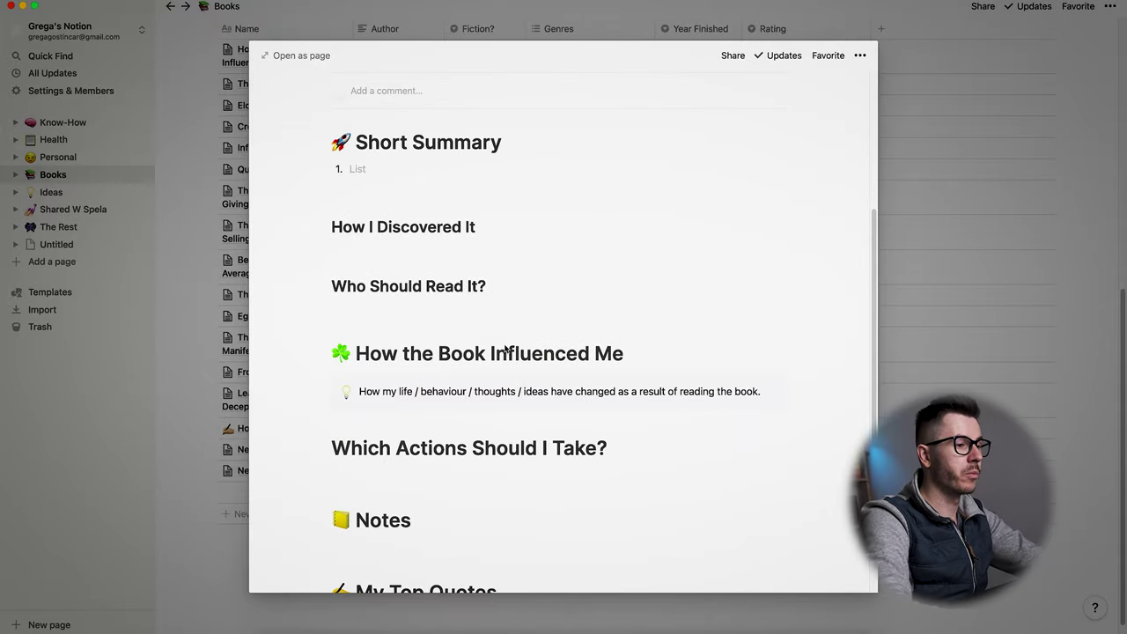
click(947, 322)
scroll(506, 323, up, 10)
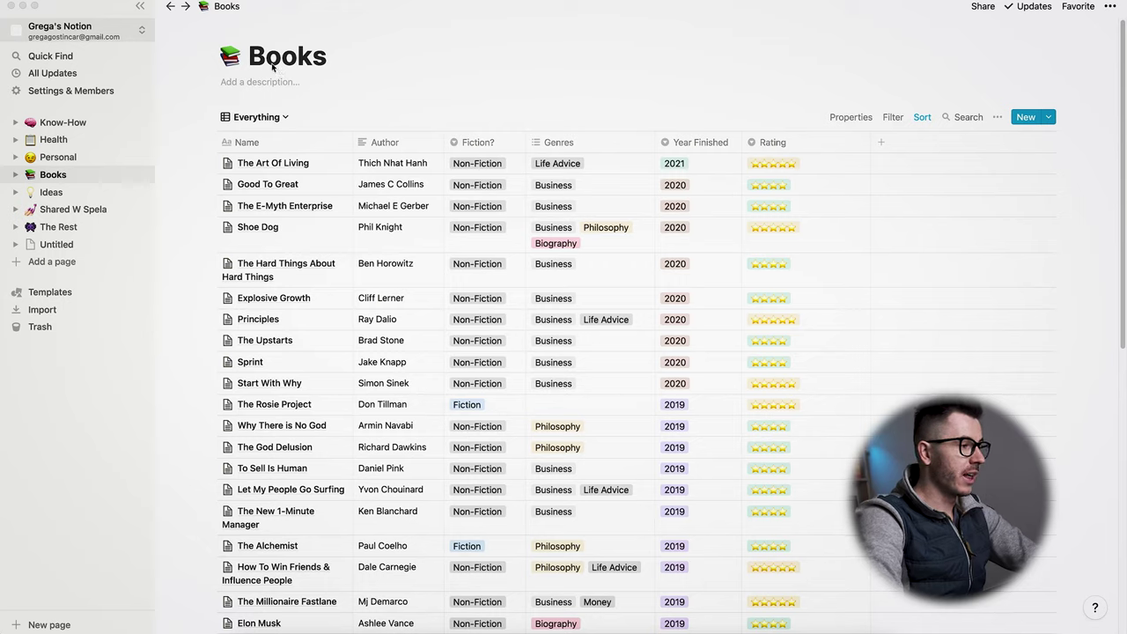
Pick Your Inception from the workspace switcher and collapse the Content Research section in the sidebar.
click(75, 37)
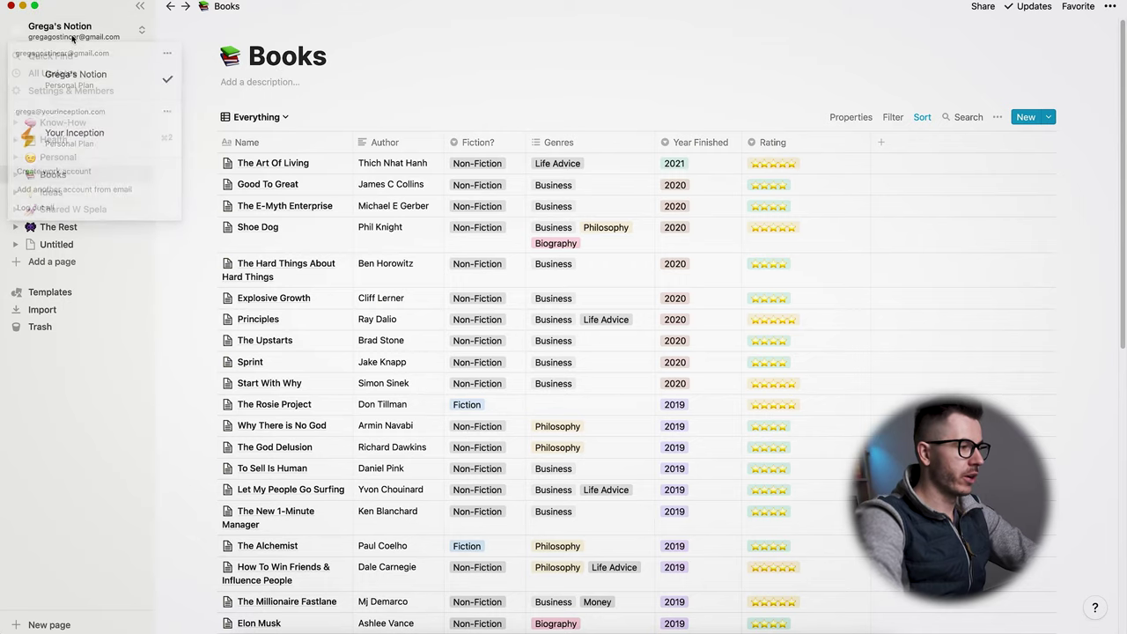
click(63, 137)
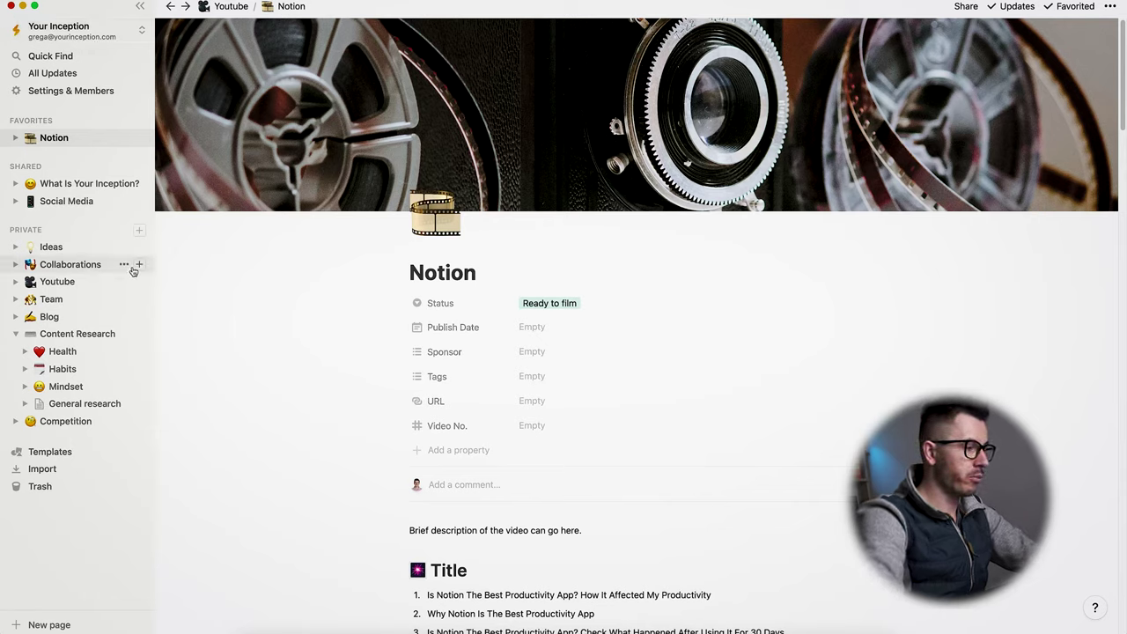
click(14, 335)
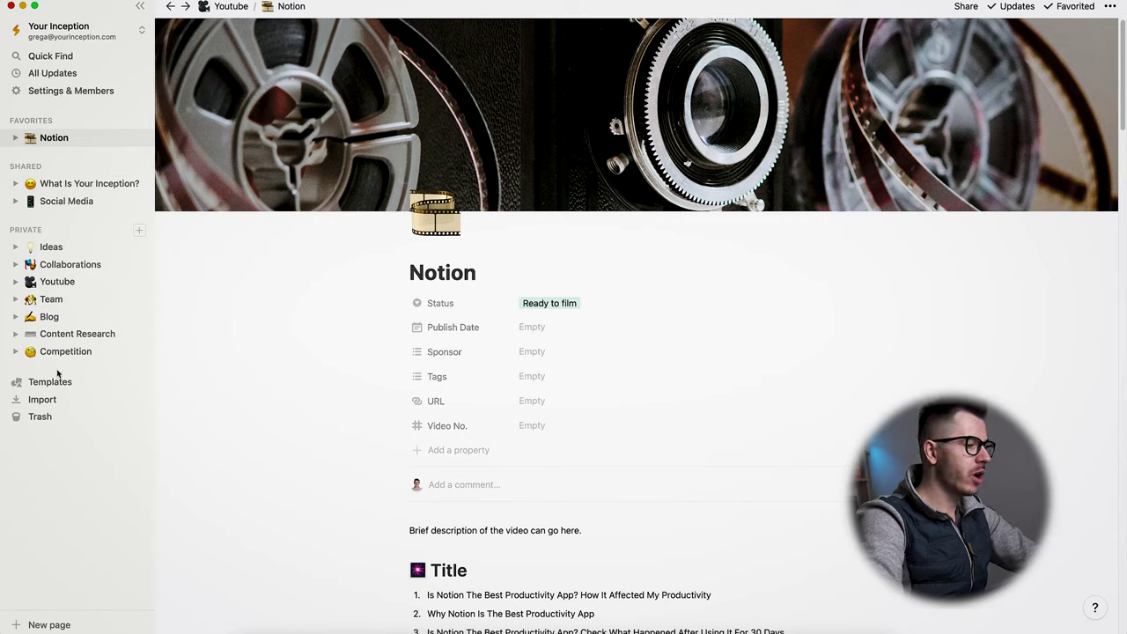
click(66, 282)
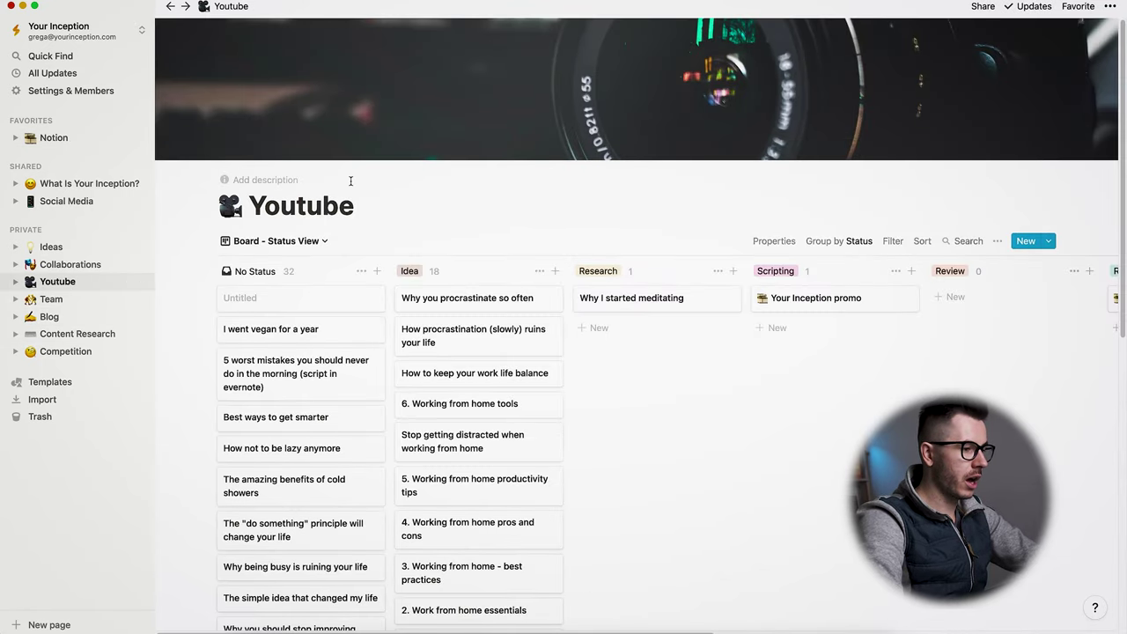
scroll(350, 180, down, 5)
scroll(361, 185, down, 10)
scroll(351, 180, up, 15)
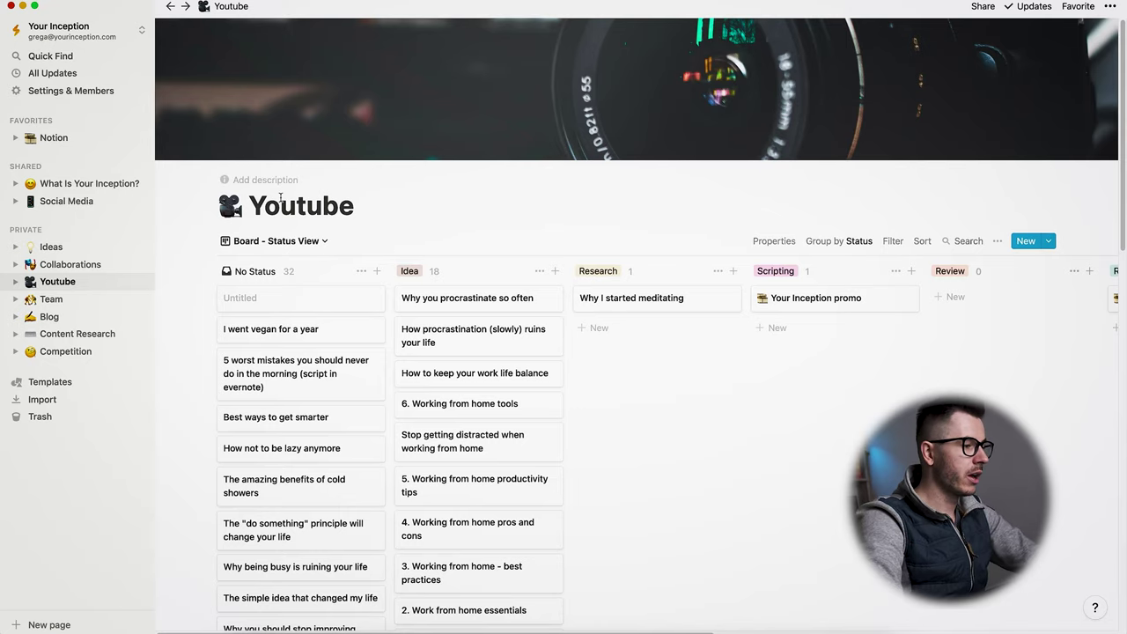
click(399, 211)
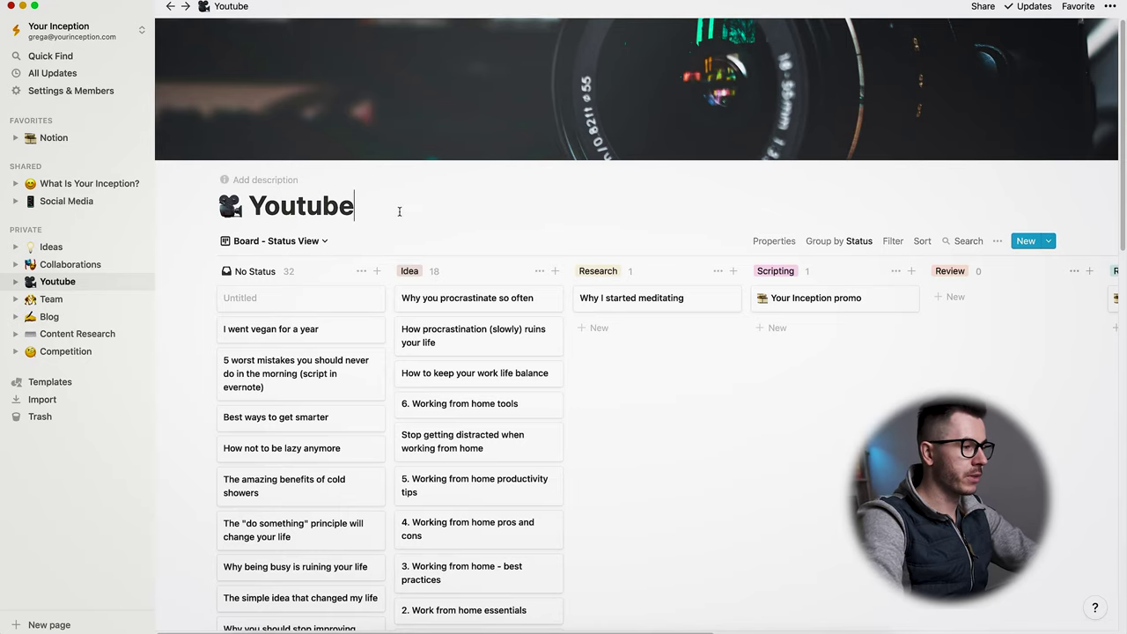
scroll(399, 211, down, 1)
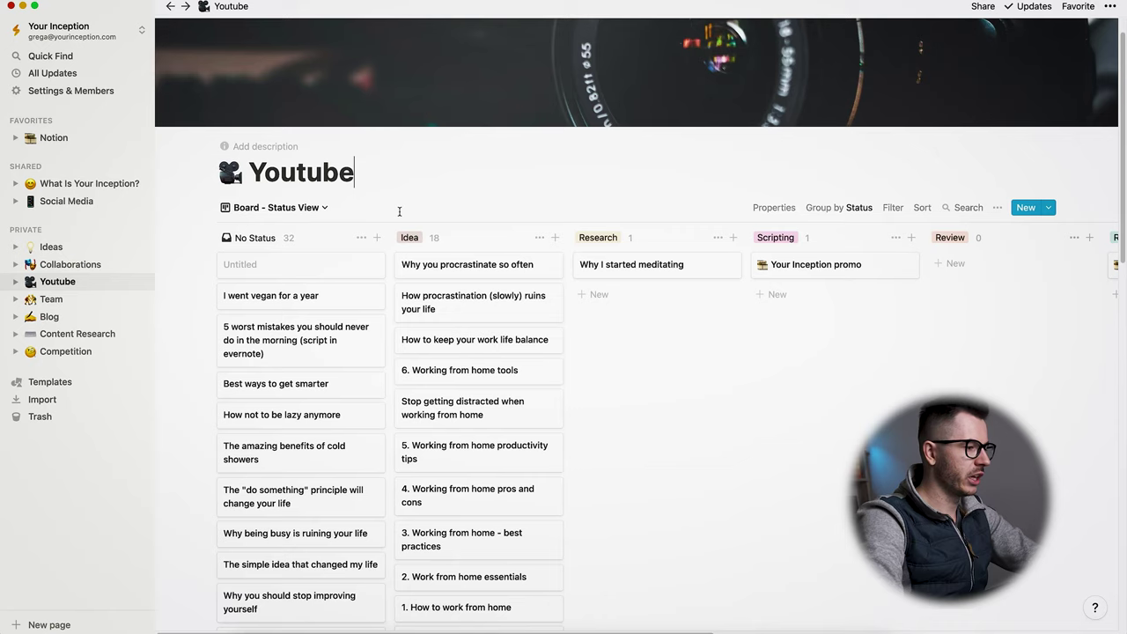
scroll(399, 212, down, 1)
scroll(398, 211, up, 2)
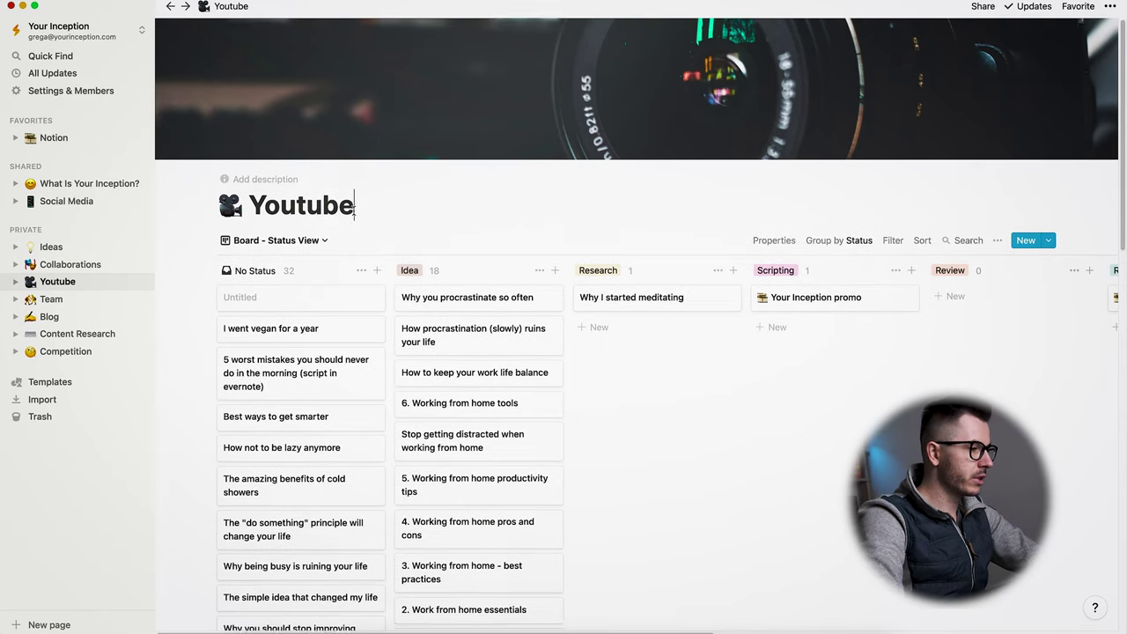
scroll(352, 210, down, 1)
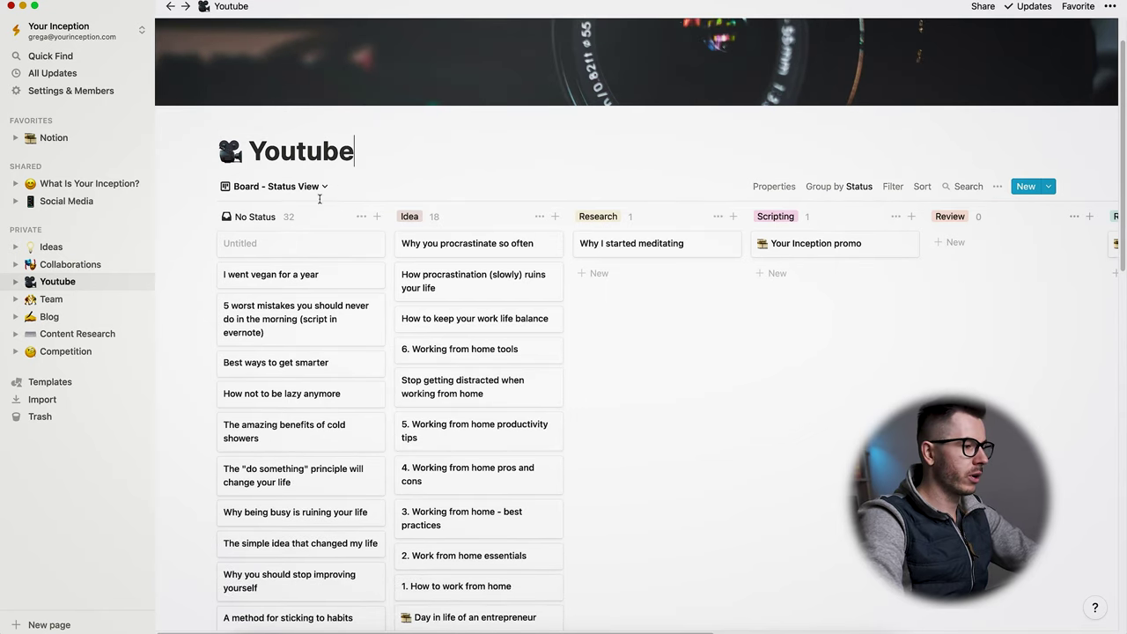
scroll(293, 209, up, 1)
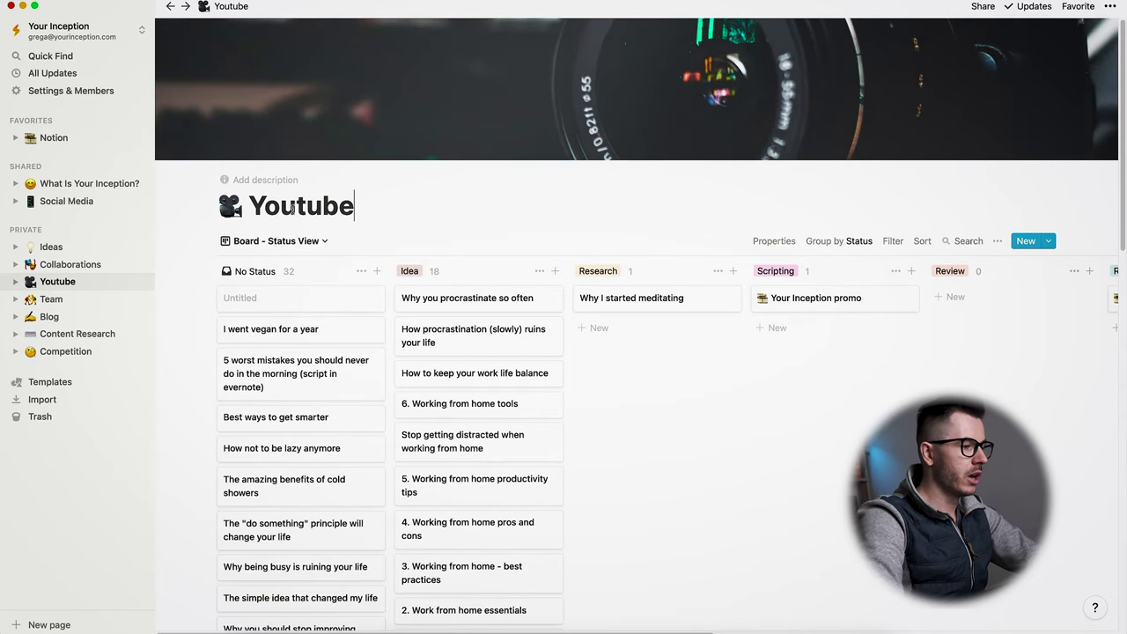
click(304, 244)
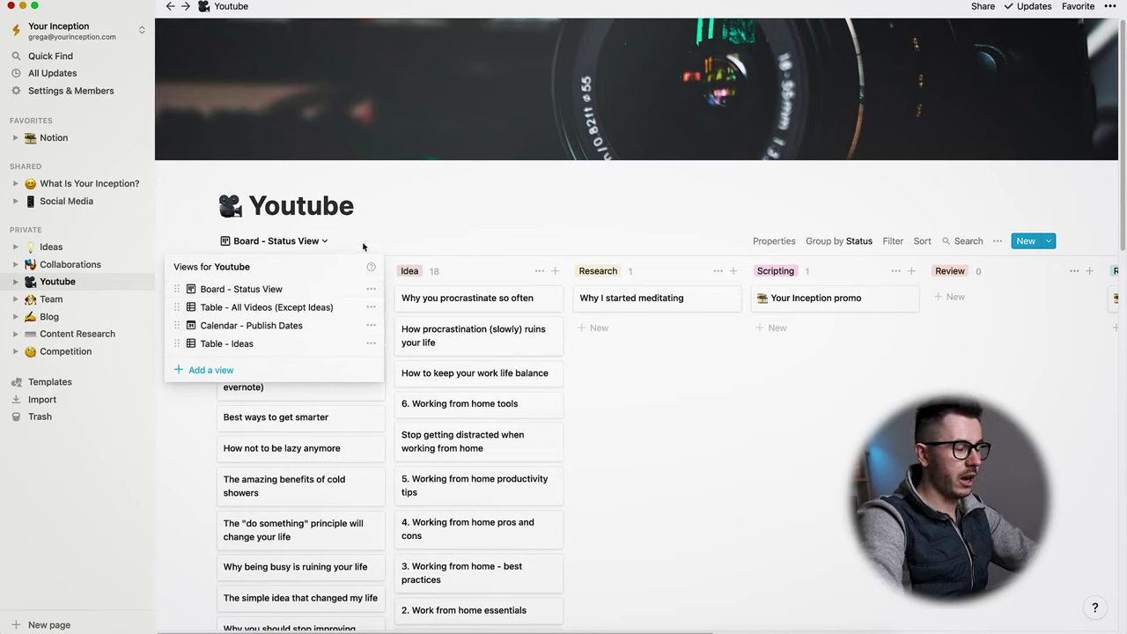
click(403, 222)
scroll(276, 294, down, 2)
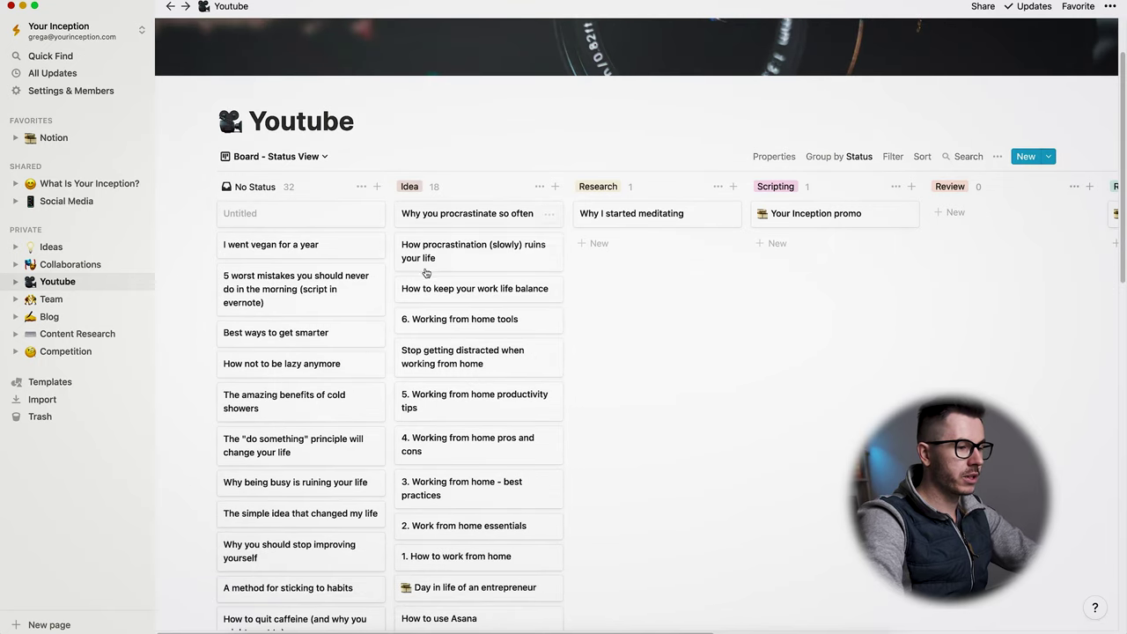
scroll(426, 273, down, 2)
scroll(428, 256, up, 4)
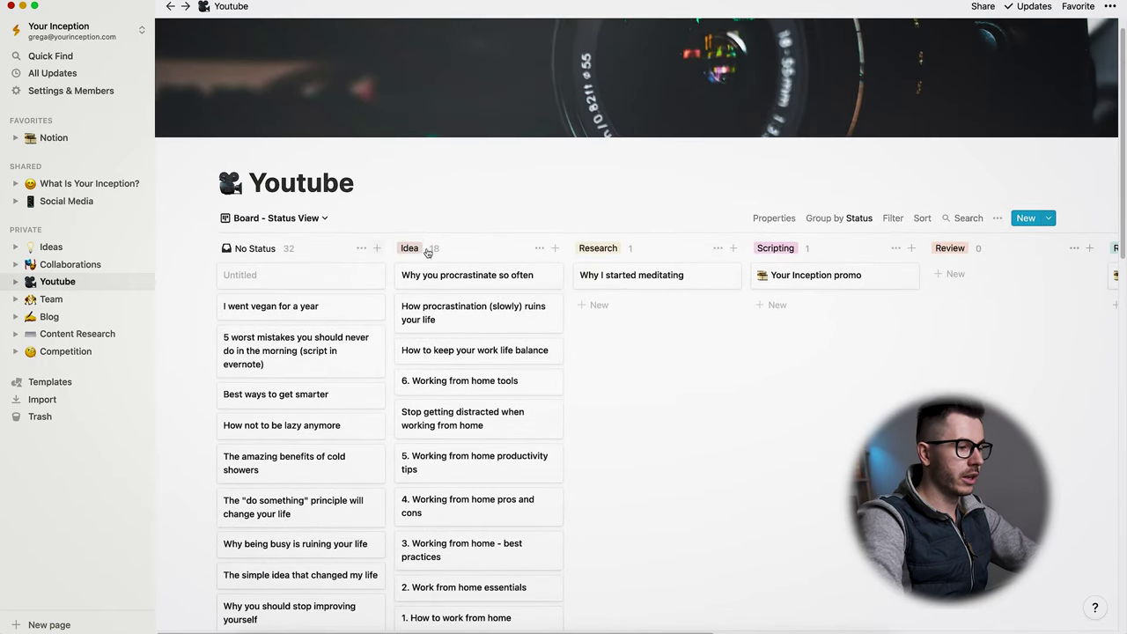
scroll(482, 368, down, 2)
scroll(333, 364, up, 3)
scroll(280, 351, down, 10)
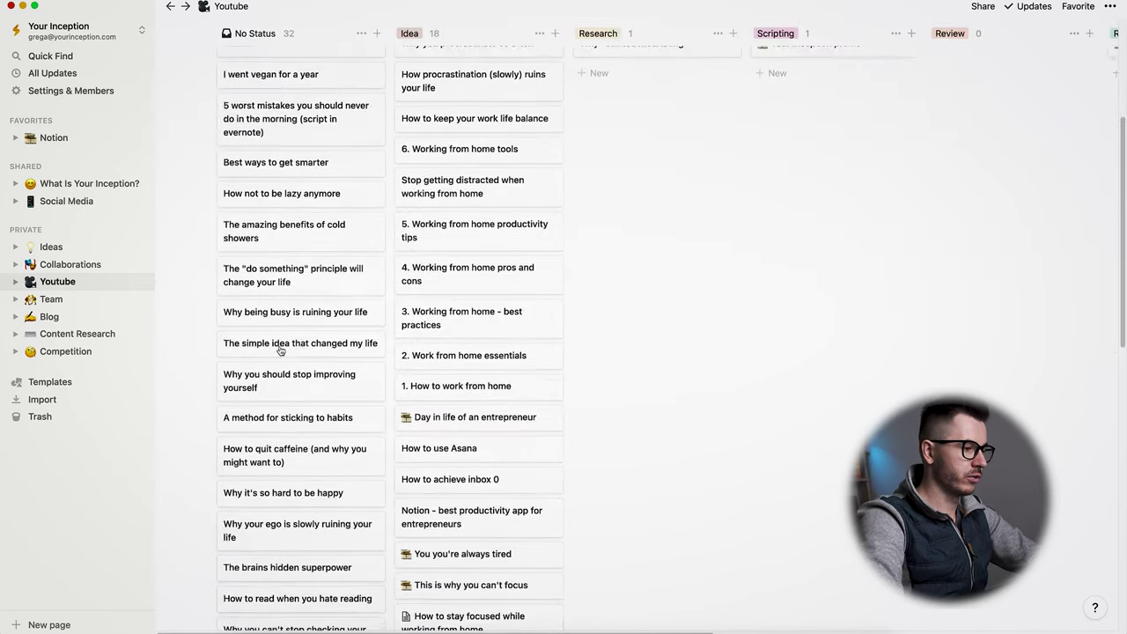
scroll(280, 350, up, 10)
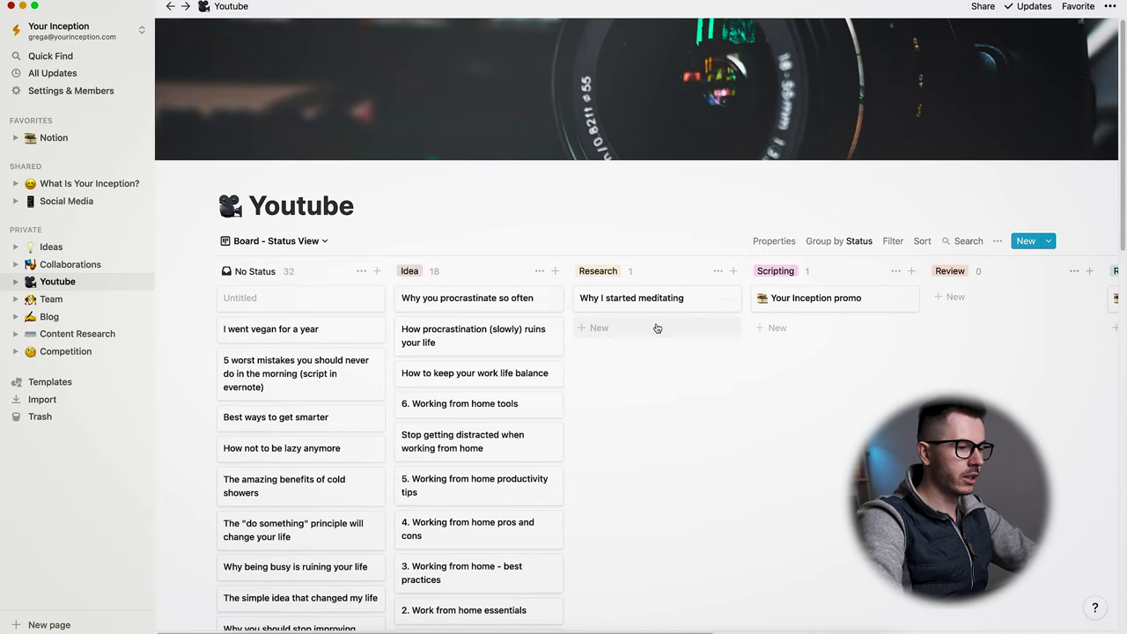
scroll(657, 327, right, 1)
scroll(657, 327, right, 6)
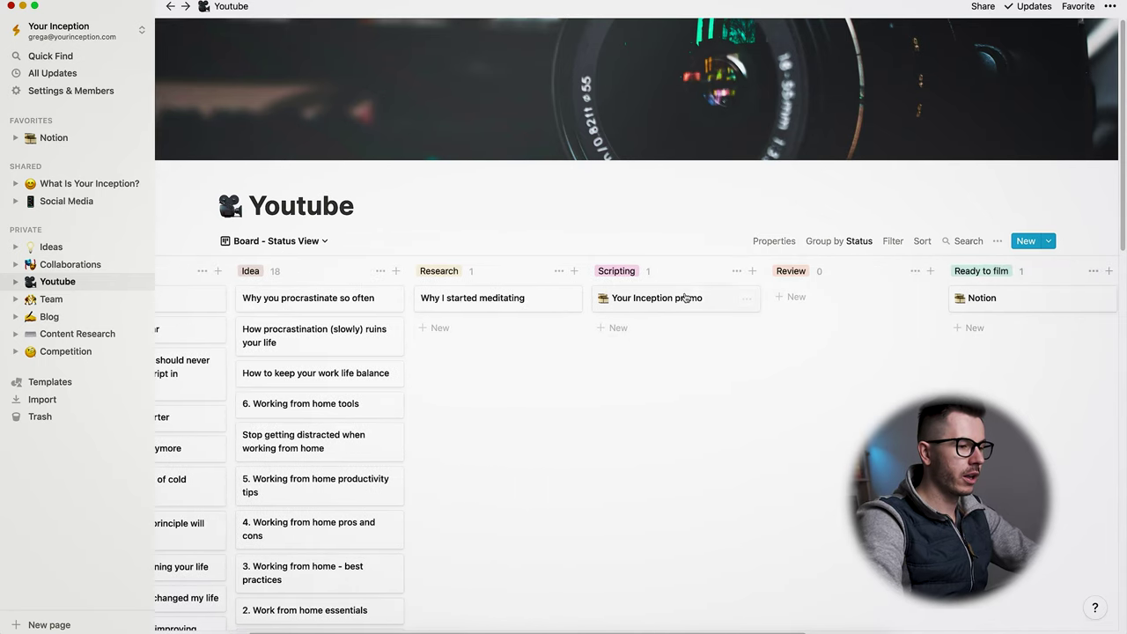
scroll(781, 310, right, 10)
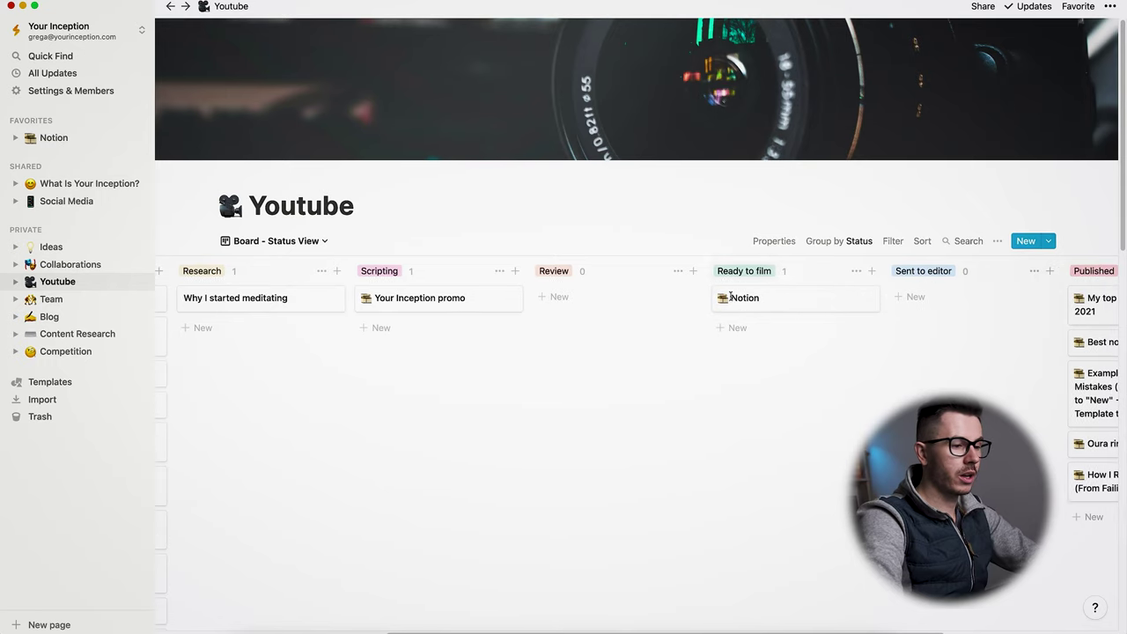
scroll(707, 287, right, 3)
scroll(684, 308, right, 6)
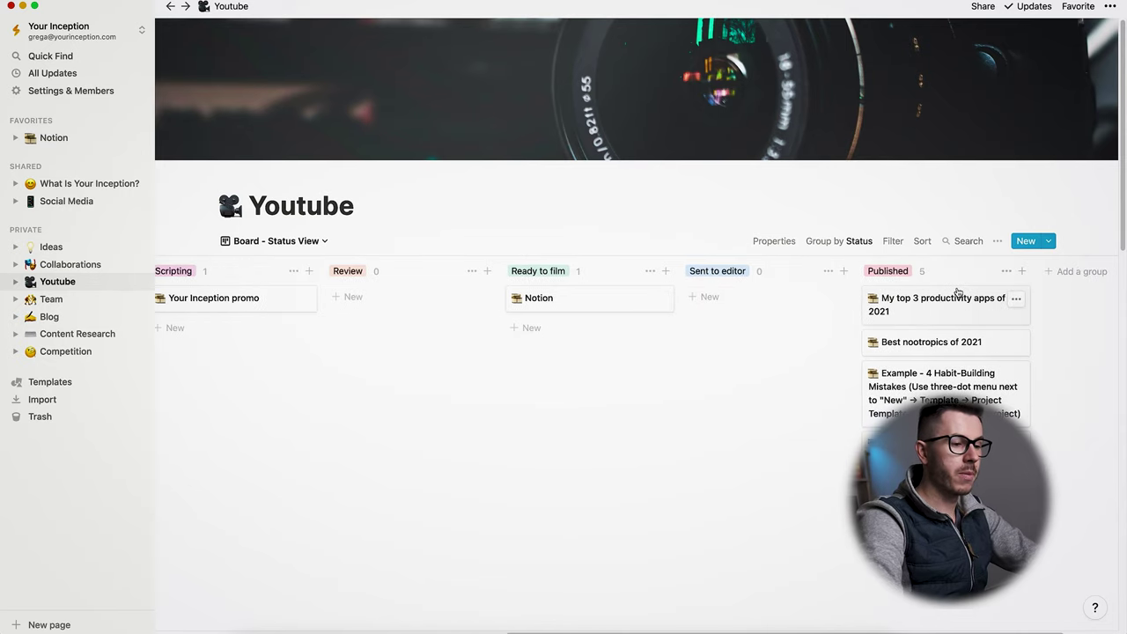
scroll(959, 292, left, 10)
scroll(959, 292, left, 6)
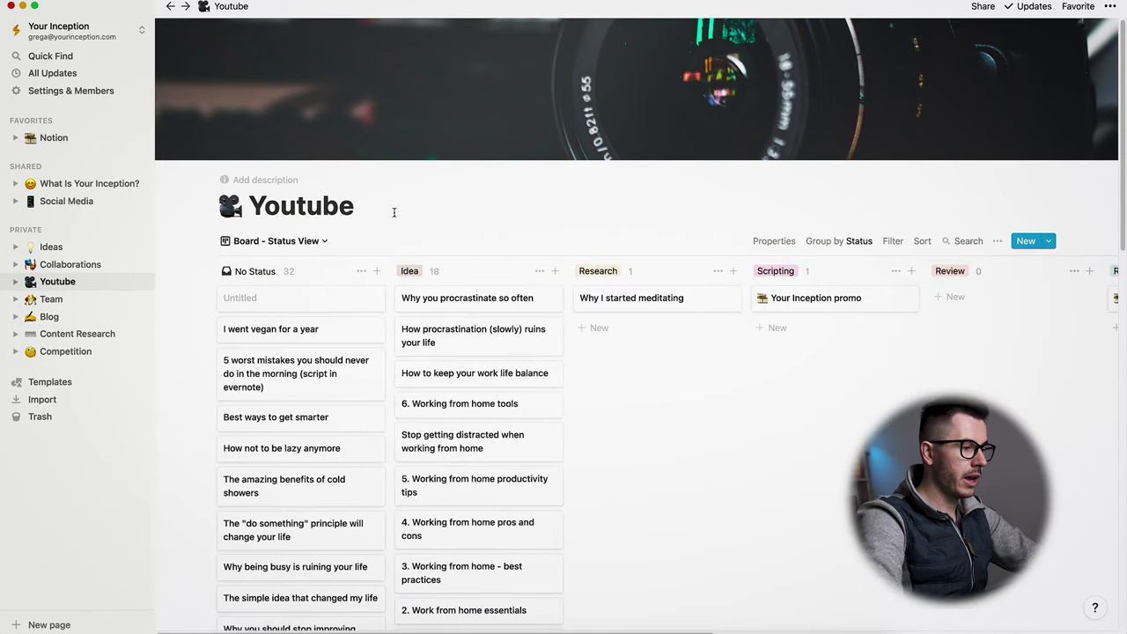
scroll(211, 284, down, 5)
scroll(211, 284, down, 8)
Add a new card named 'test' to the Idea column and open its page.
scroll(211, 285, up, 6)
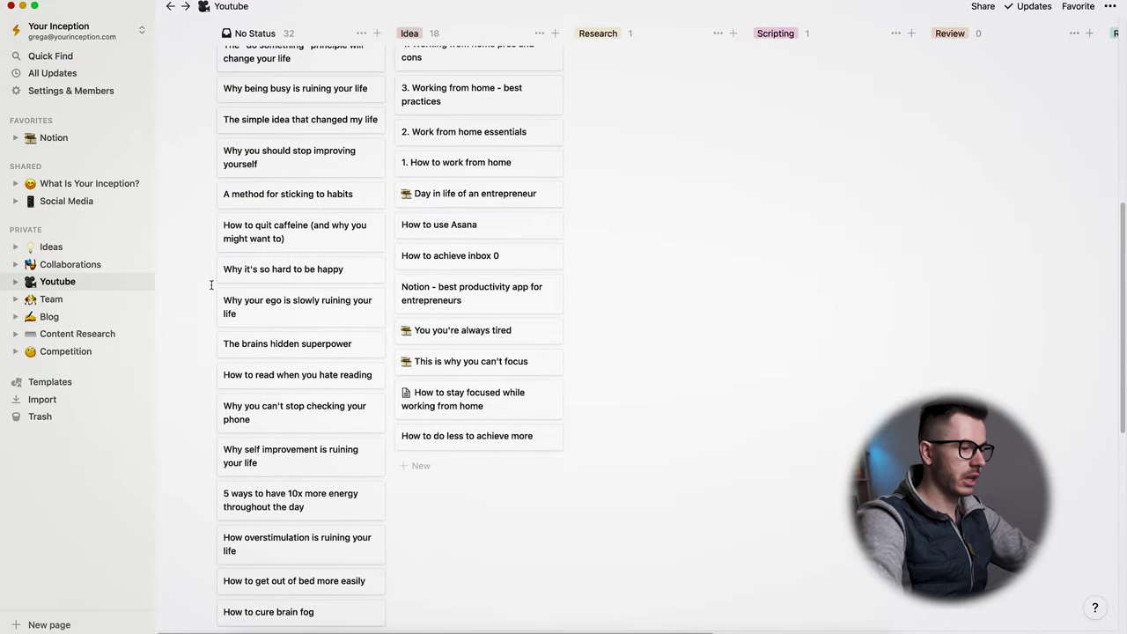
click(436, 477)
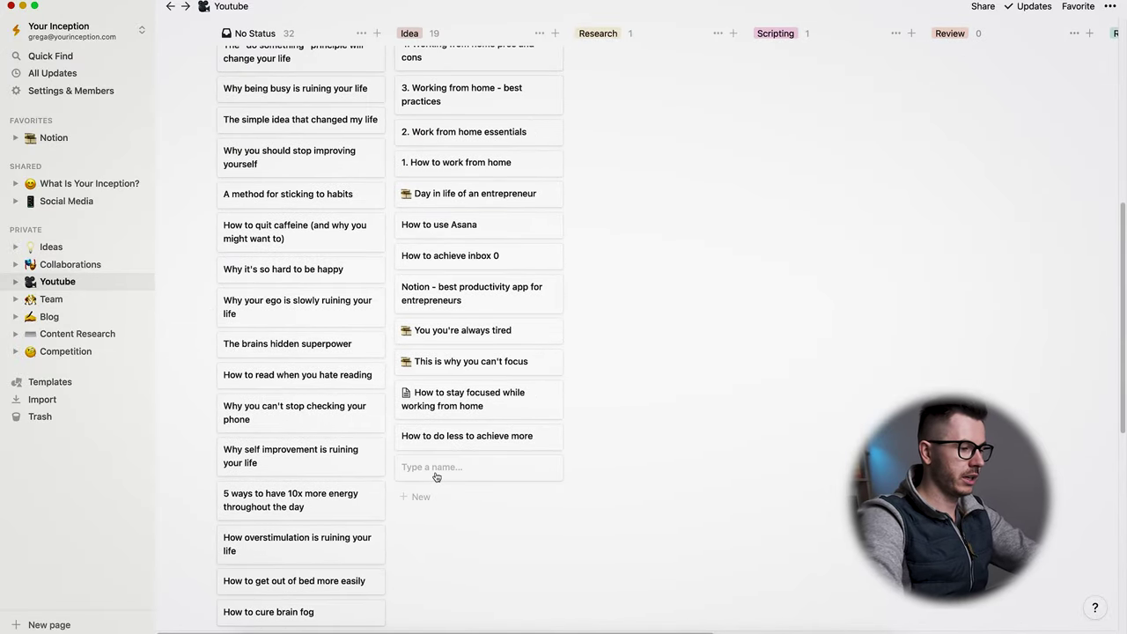
text(test)
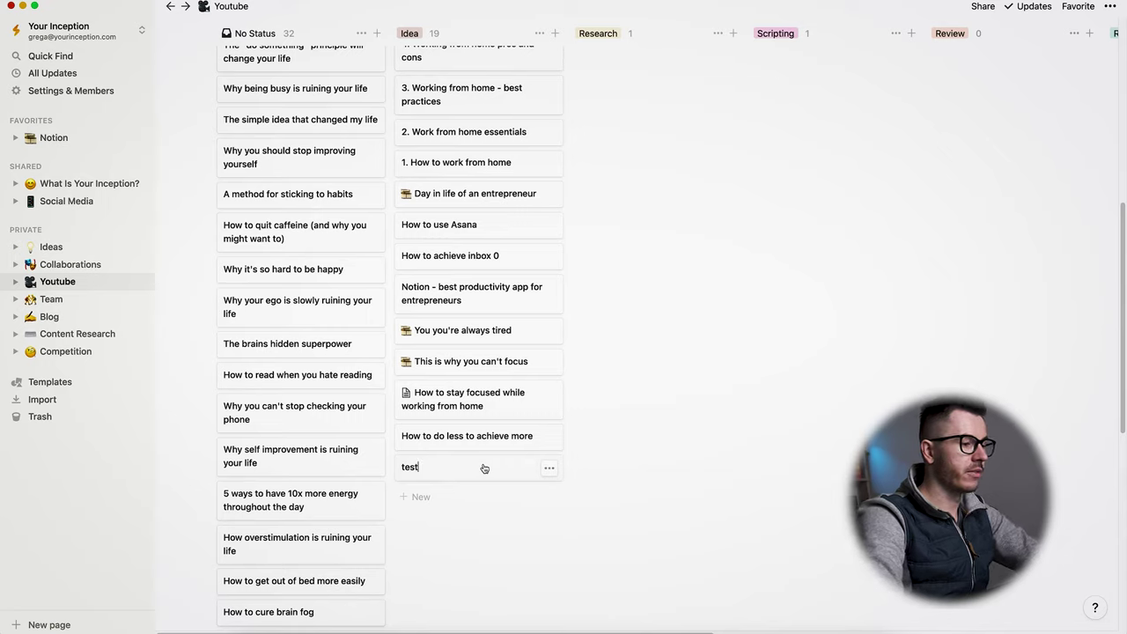
click(548, 468)
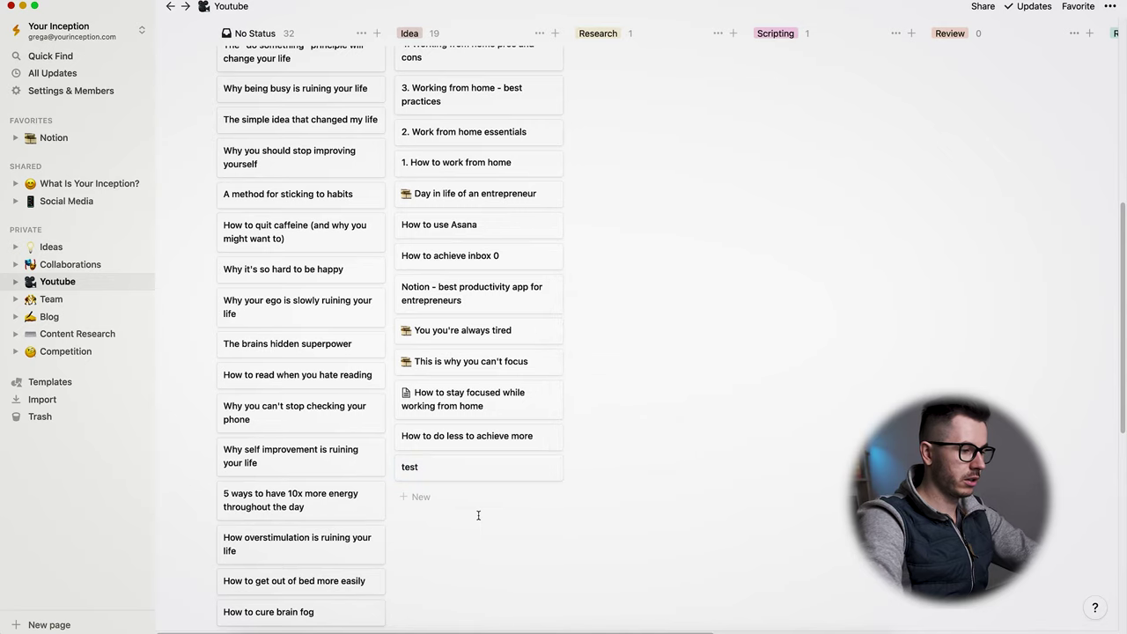
click(474, 473)
Fill the test page with the Project Template and look over its blocks.
scroll(440, 387, down, 1)
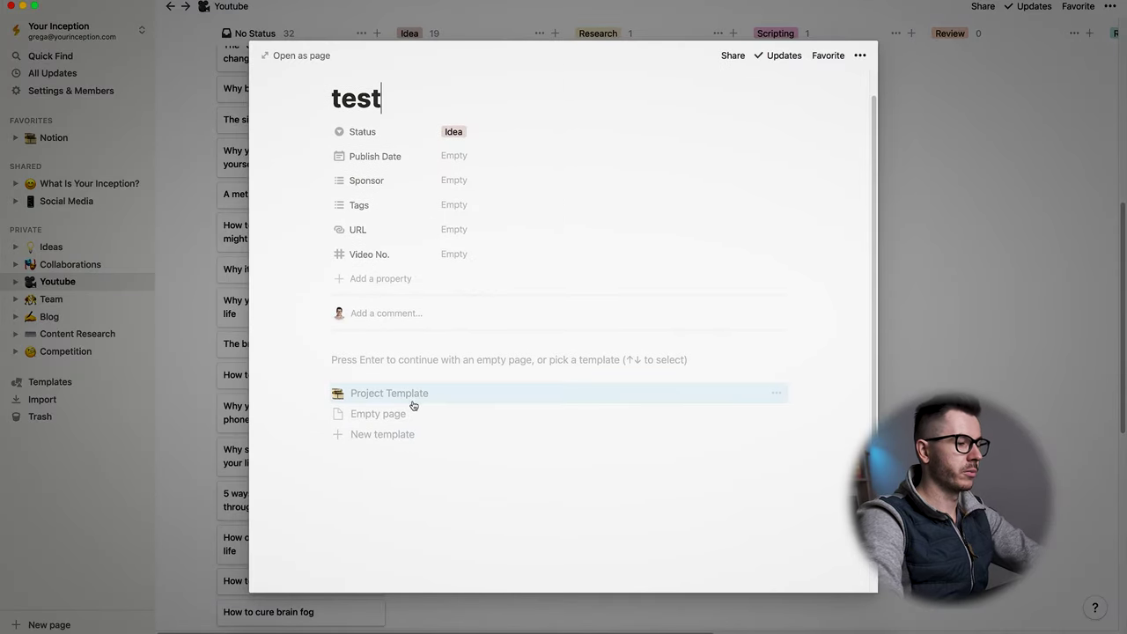
click(417, 399)
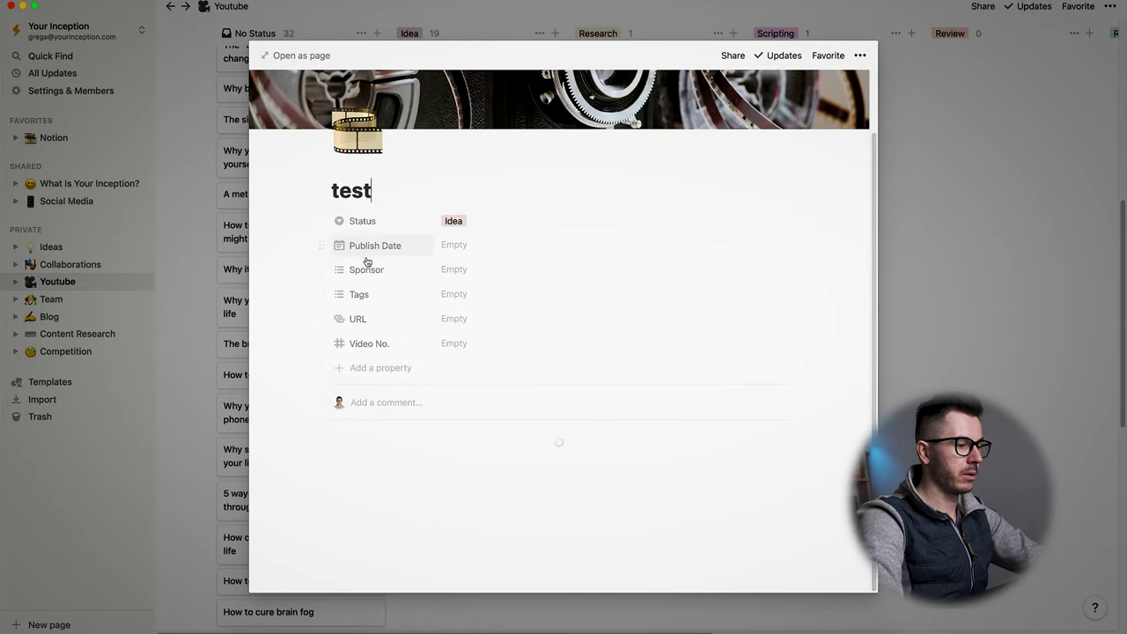
scroll(391, 304, down, 5)
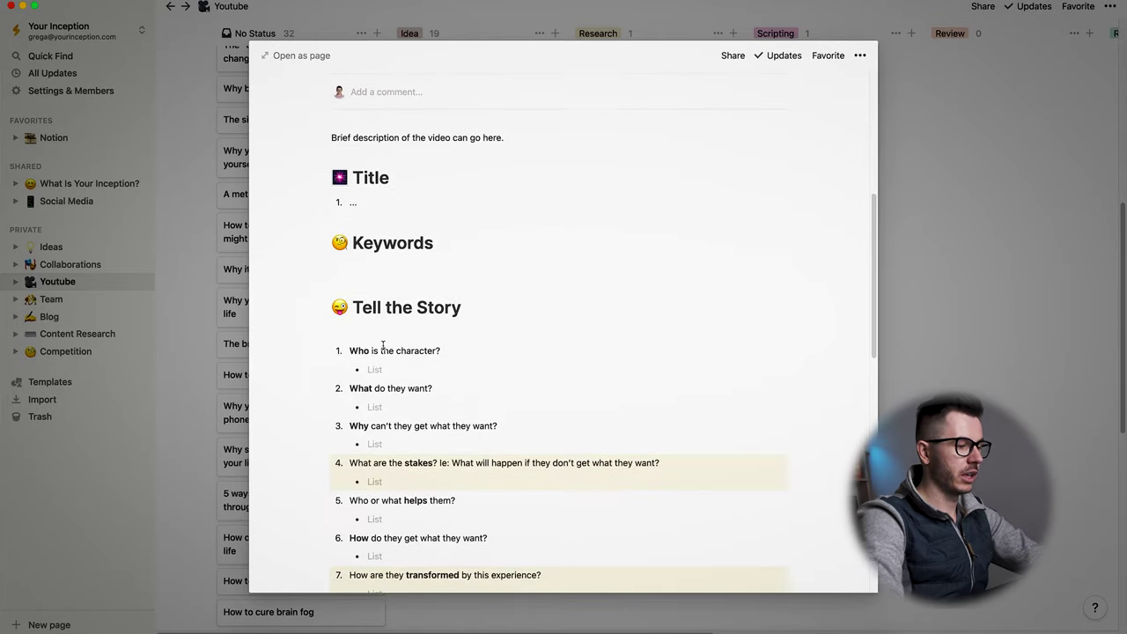
right_click(383, 349)
key(Escape)
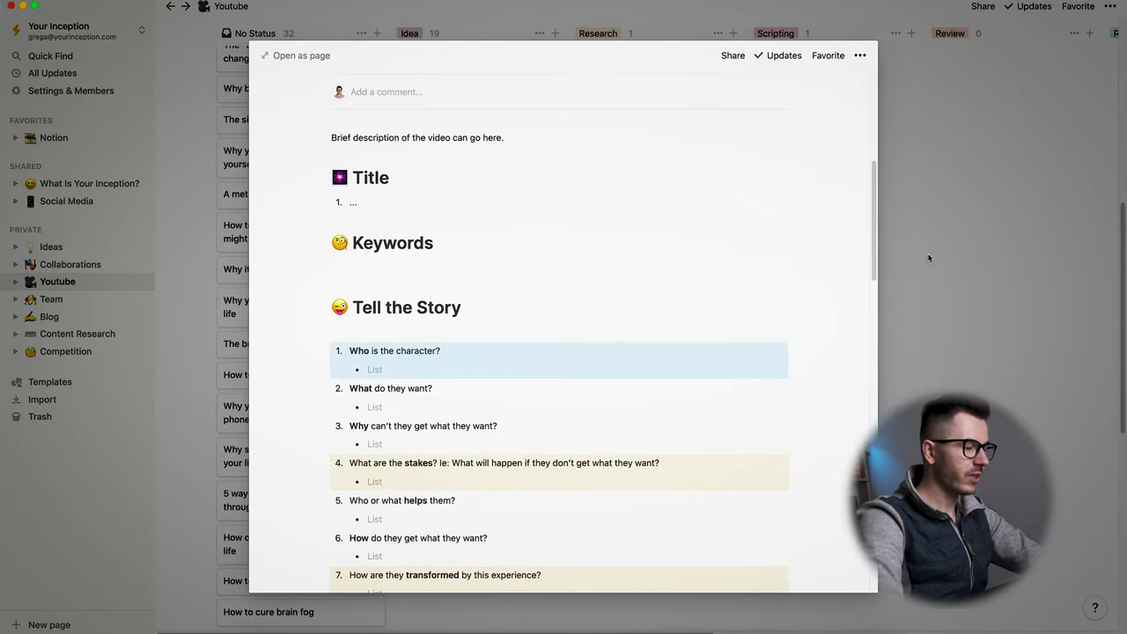
Return to the Youtube board, now 19 Ideas, and open the workspace templates gallery.
click(929, 254)
scroll(545, 281, up, 10)
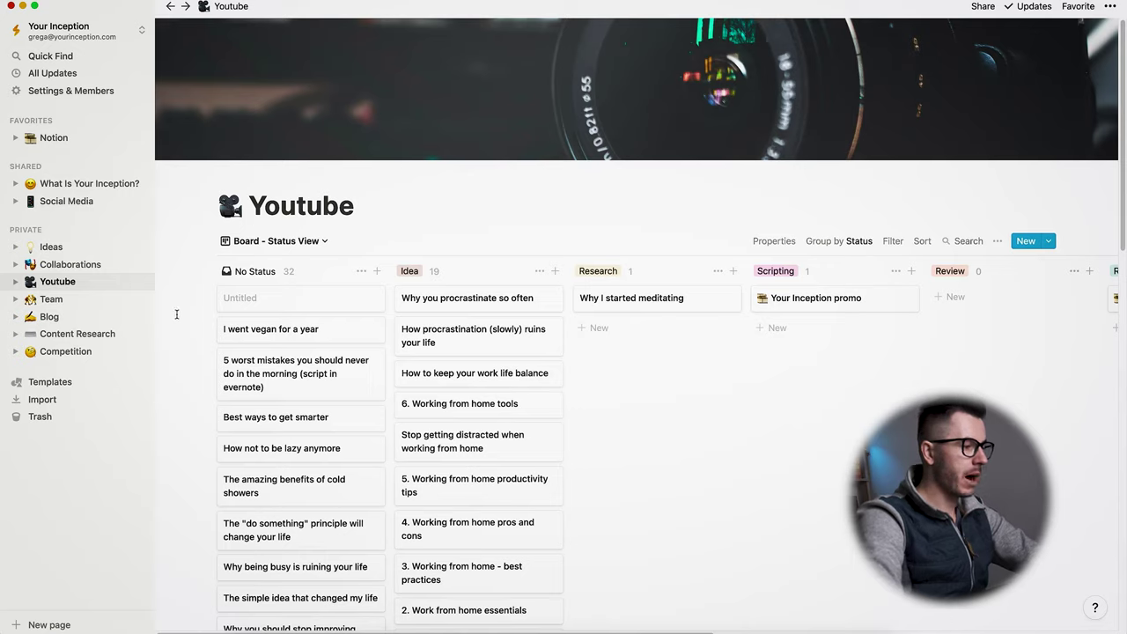
click(72, 381)
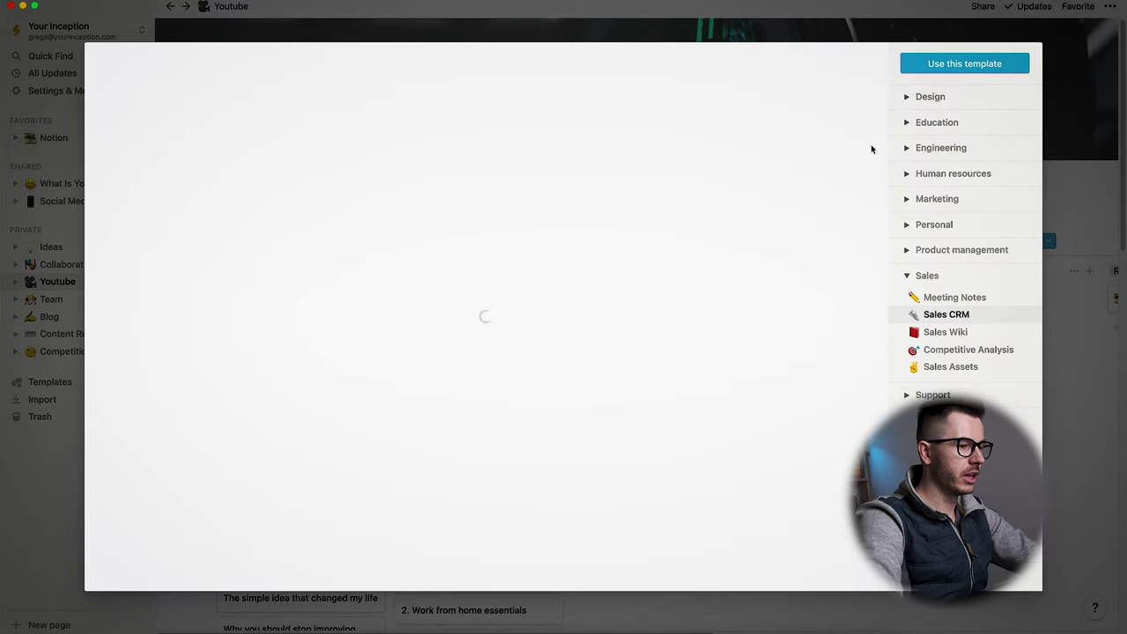
click(907, 250)
click(906, 225)
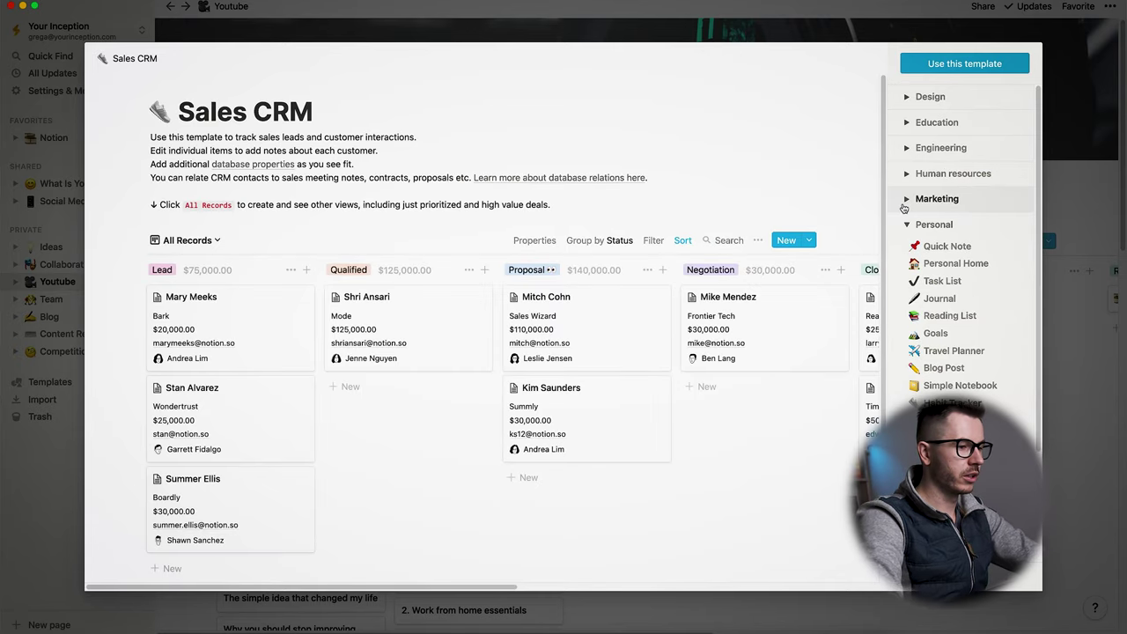
click(907, 199)
click(907, 174)
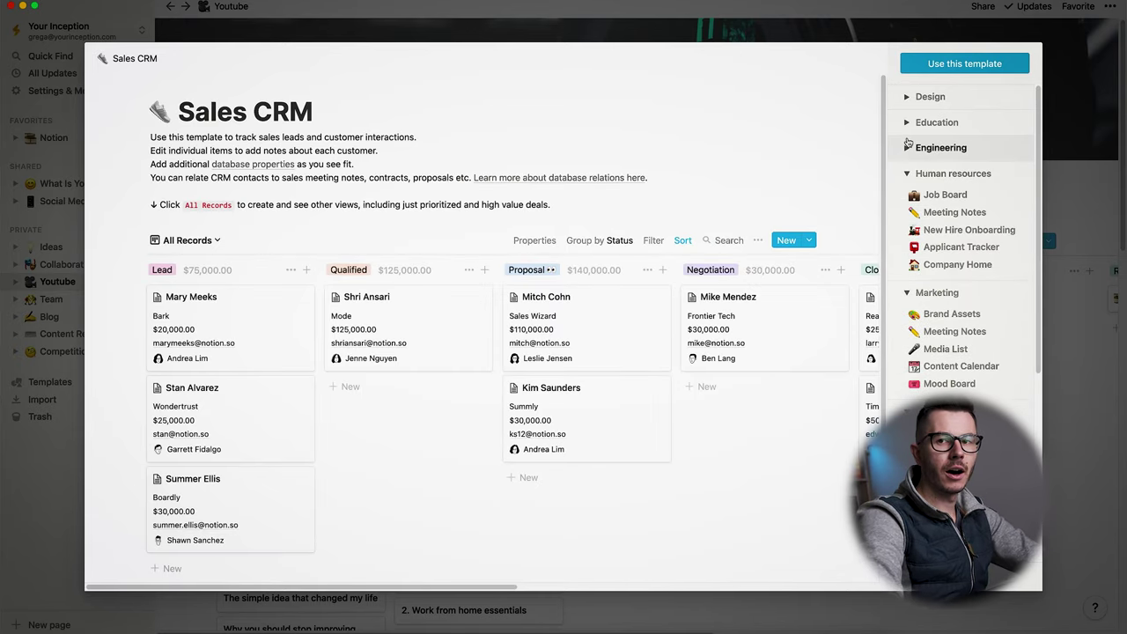
click(908, 146)
click(908, 146)
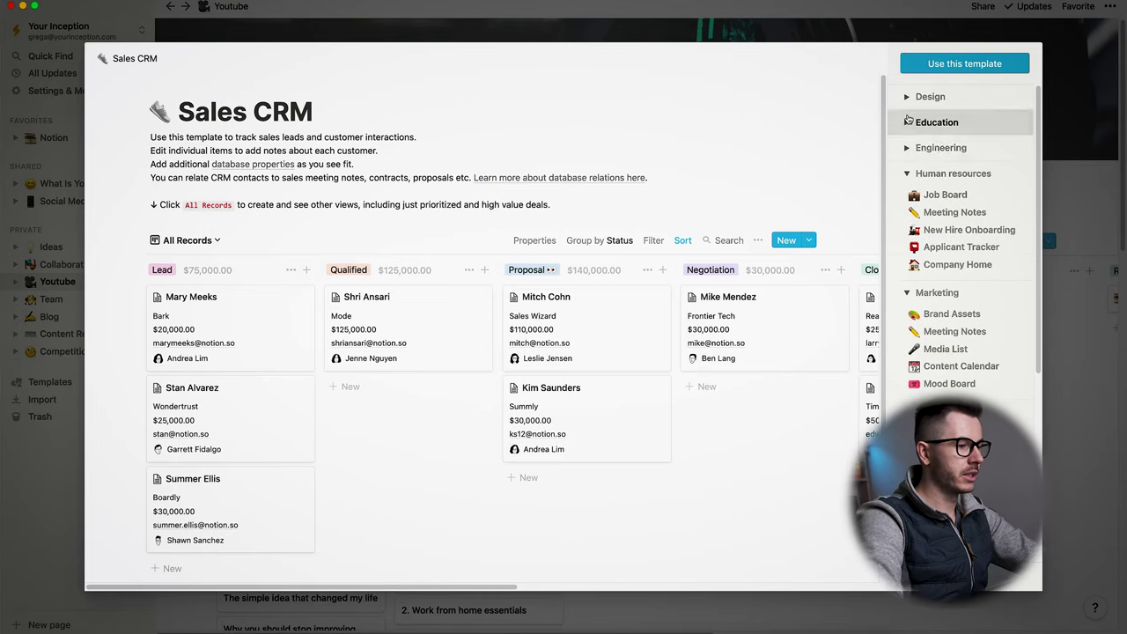
click(908, 121)
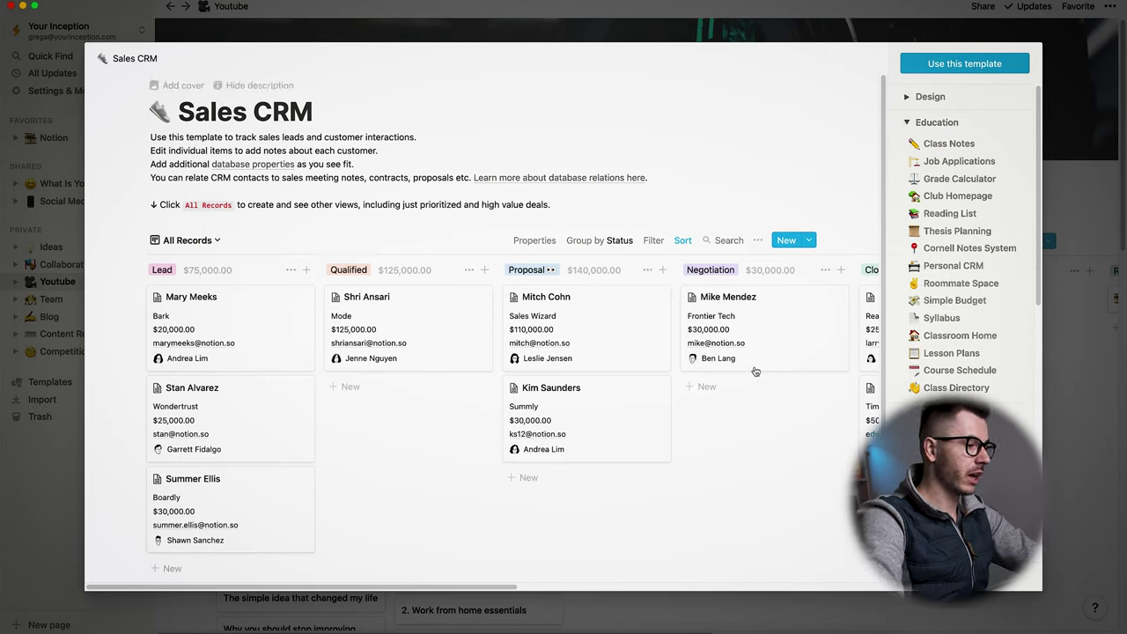
scroll(656, 350, down, 3)
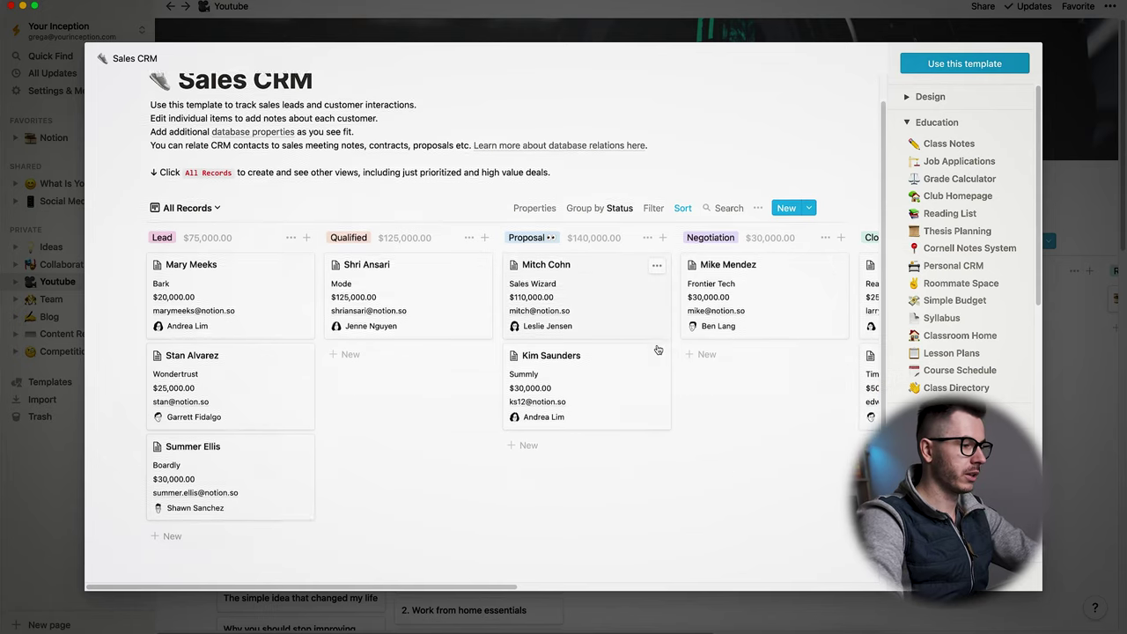
scroll(657, 350, up, 3)
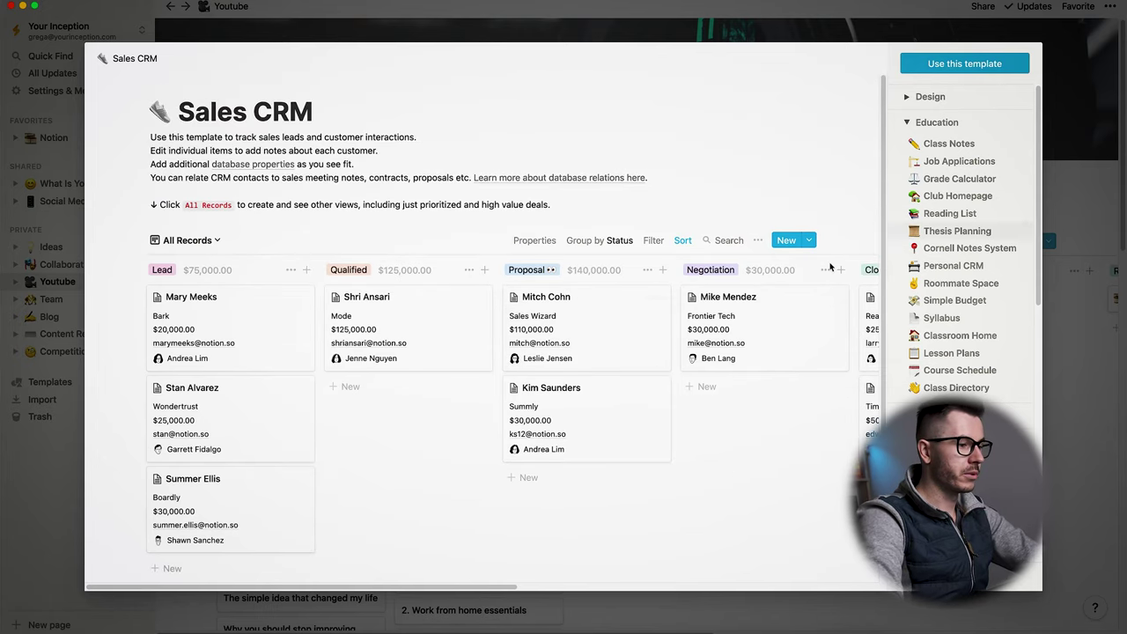
click(913, 96)
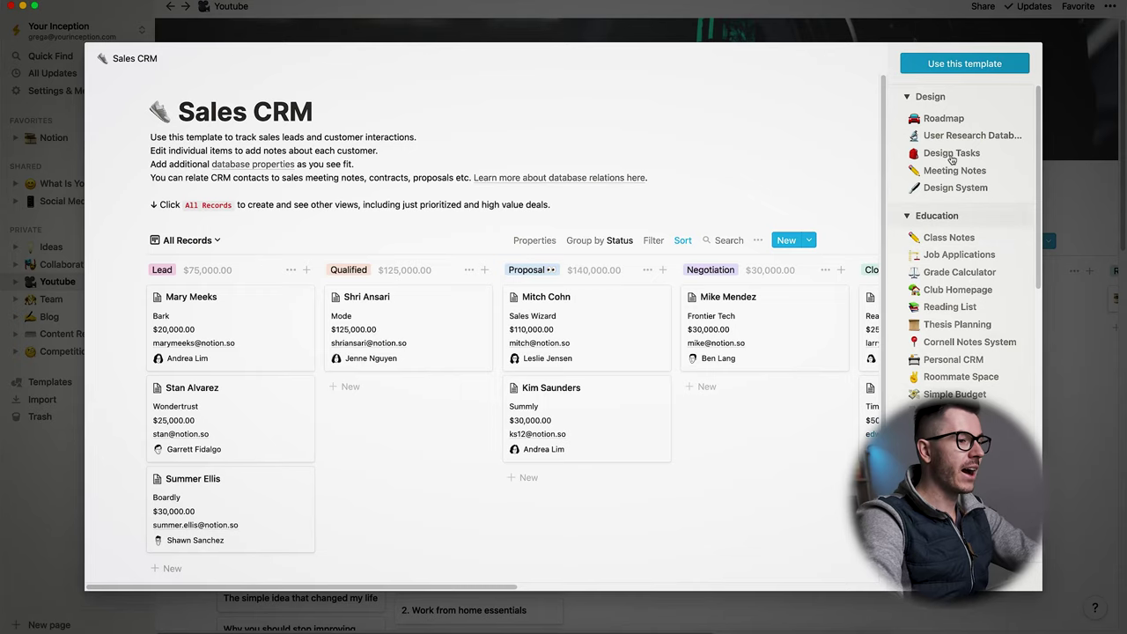
scroll(949, 359, down, 5)
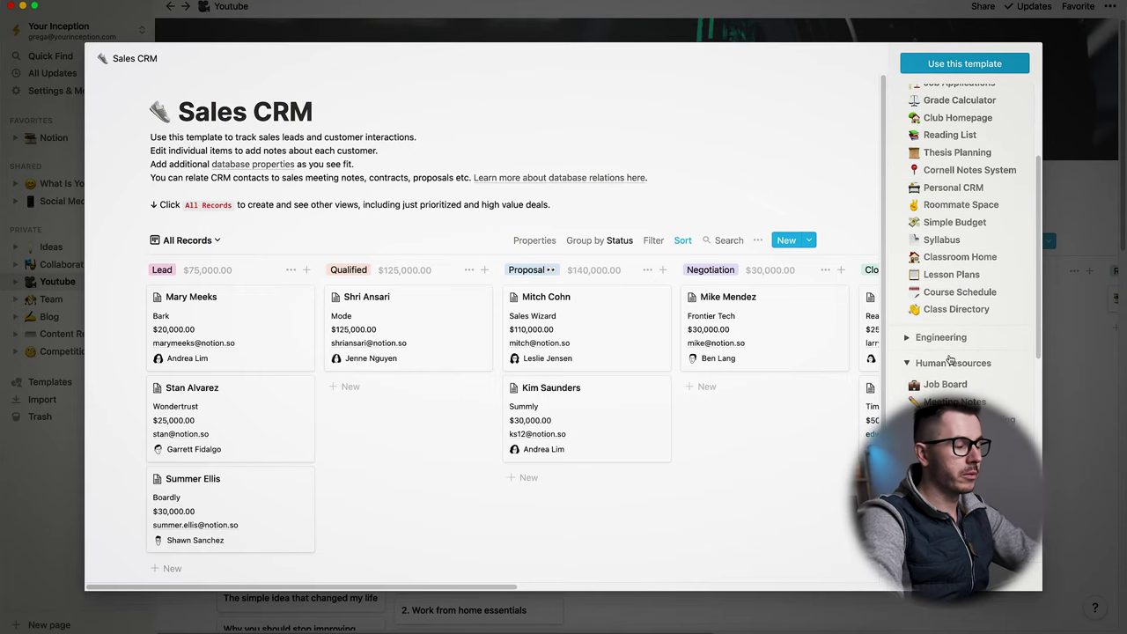
click(1080, 391)
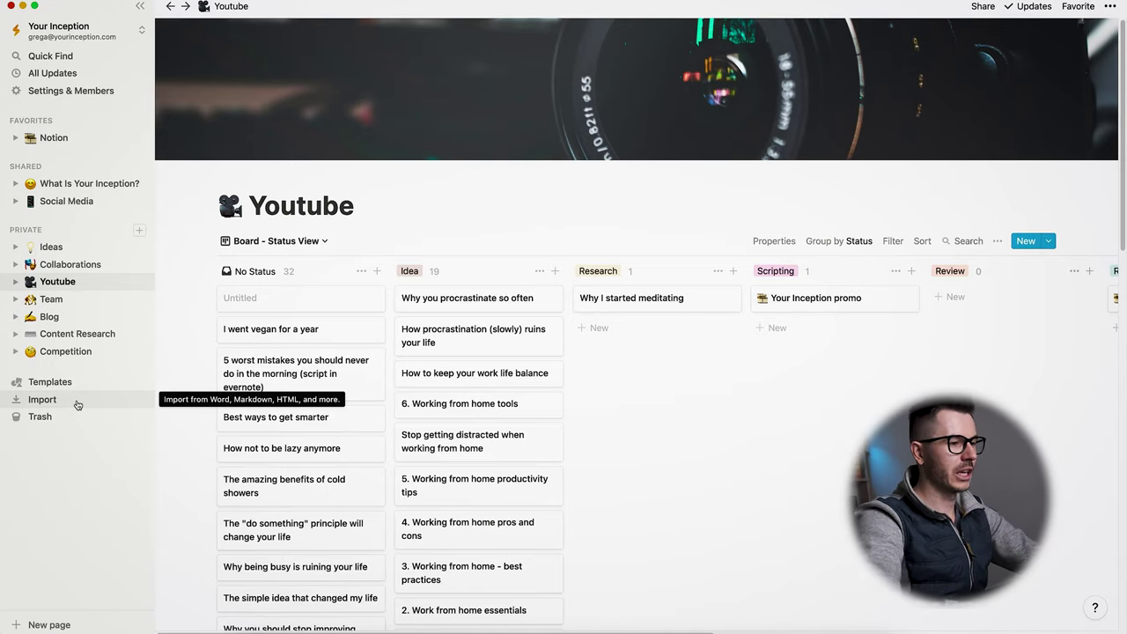
click(78, 403)
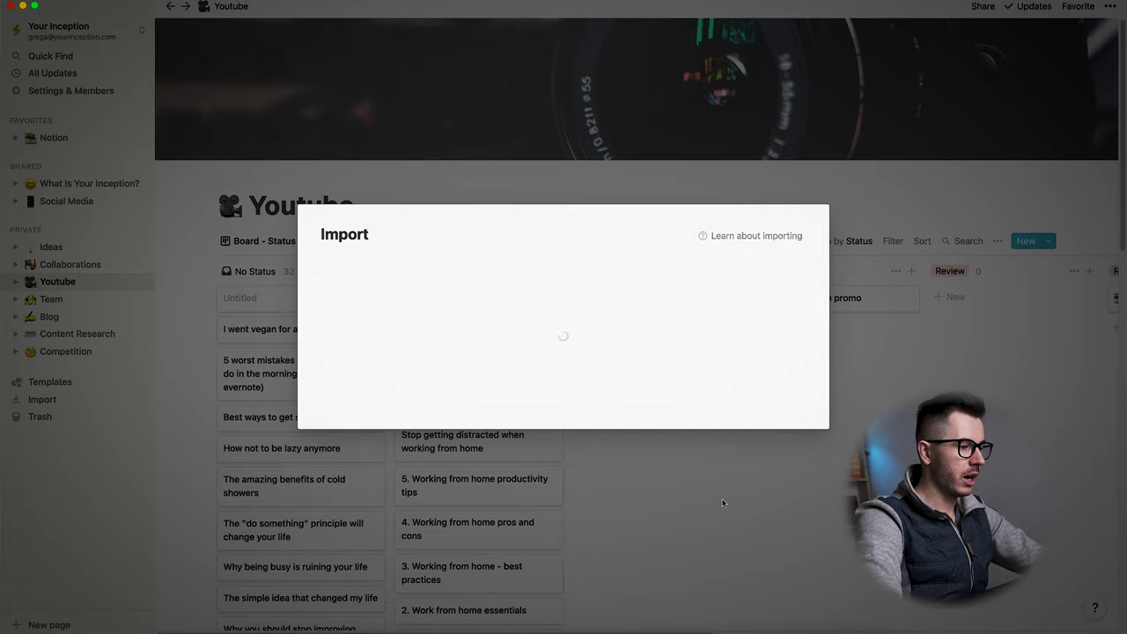
Close the Import window and bring up the list of workspaces.
click(722, 502)
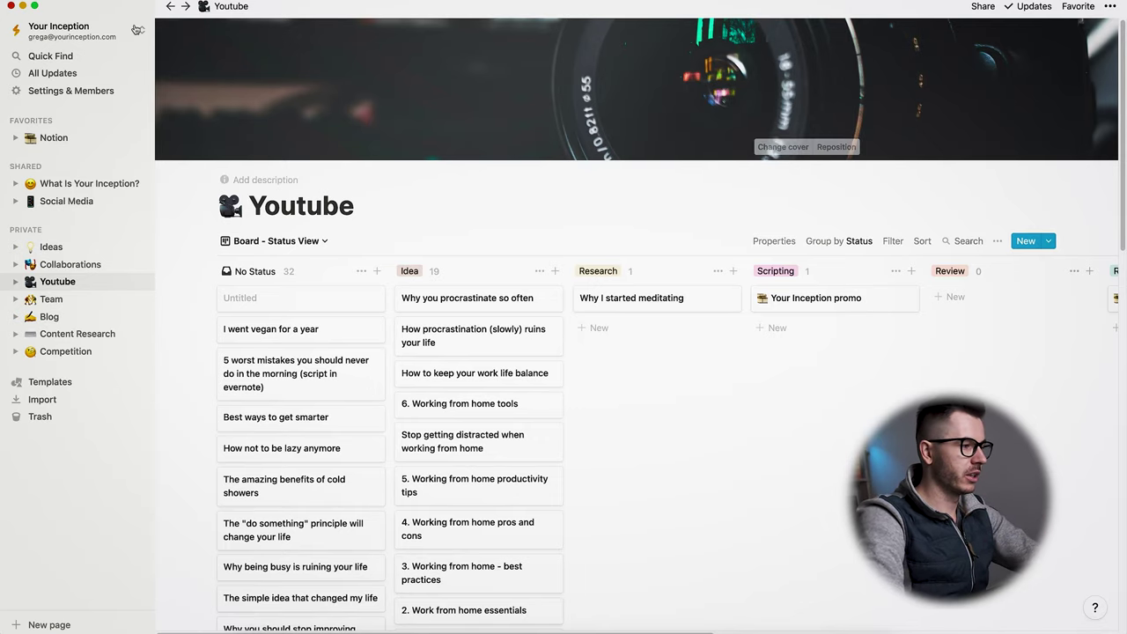
click(107, 33)
Switch to the personal workspace and open its Know-How page.
click(70, 77)
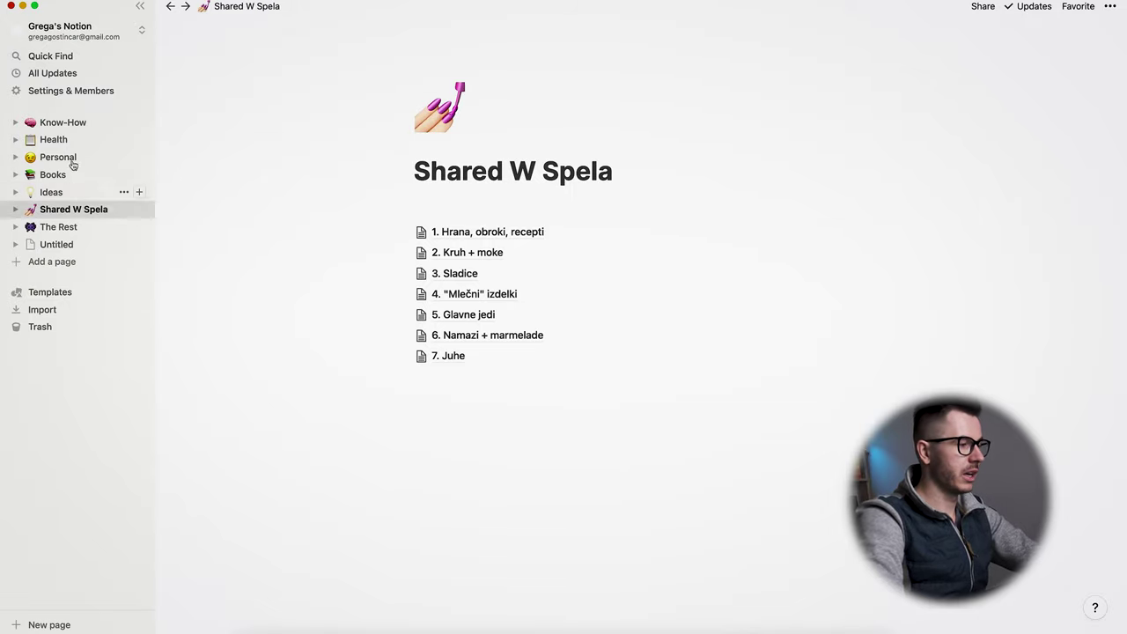
click(51, 125)
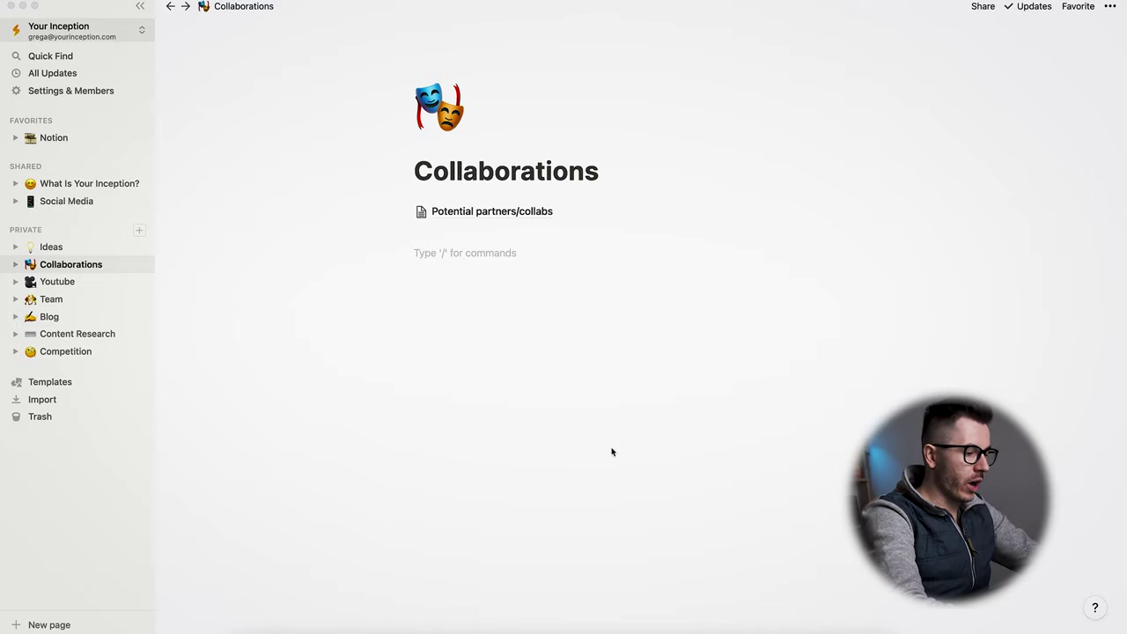
Type '/' on the empty Collaborations line, scroll through all block types, then delete it.
click(511, 271)
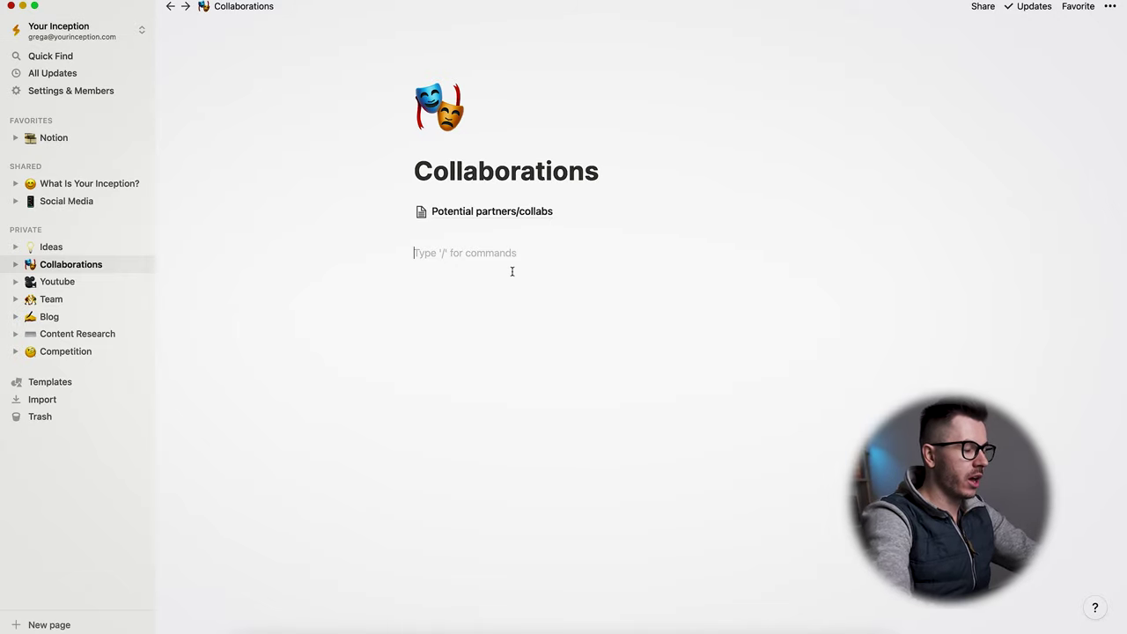
text(/)
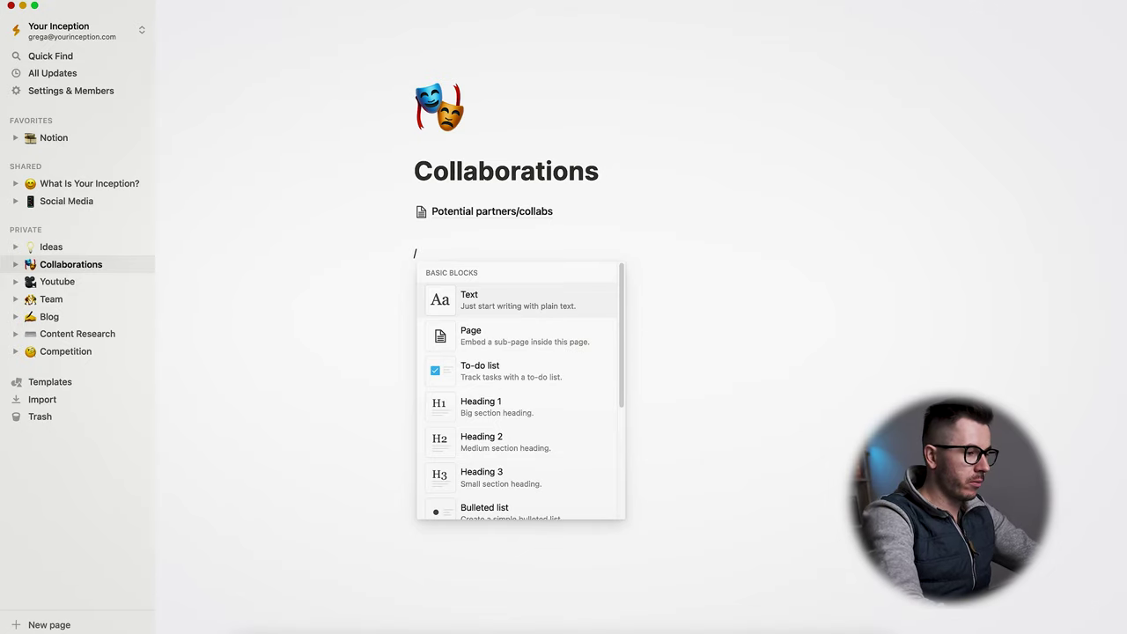
scroll(473, 276, down, 2)
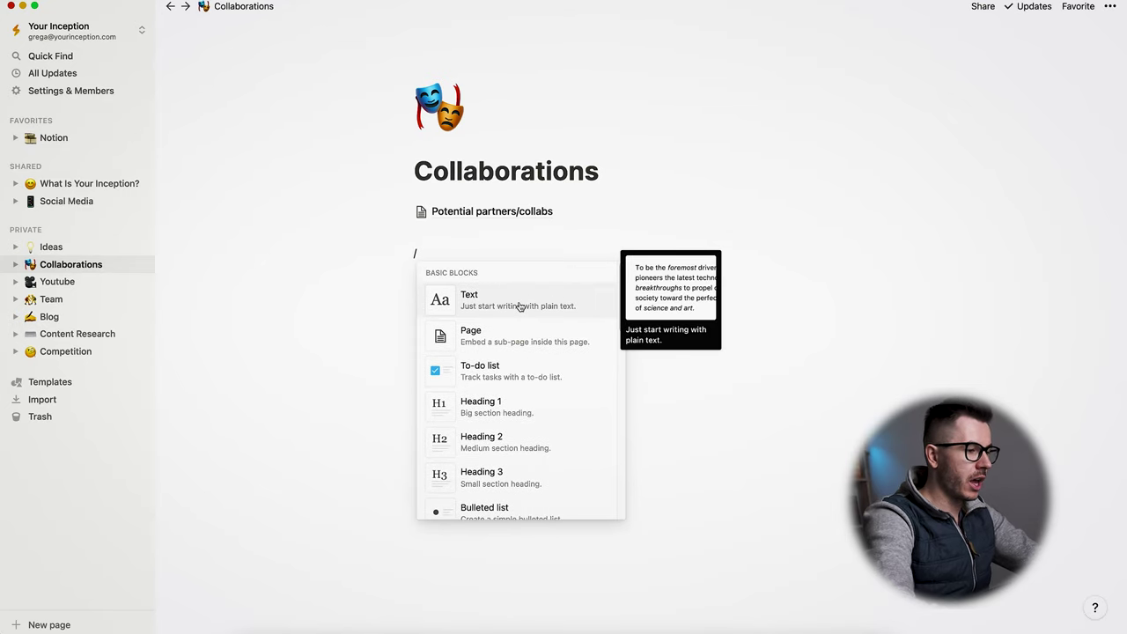
scroll(518, 310, down, 3)
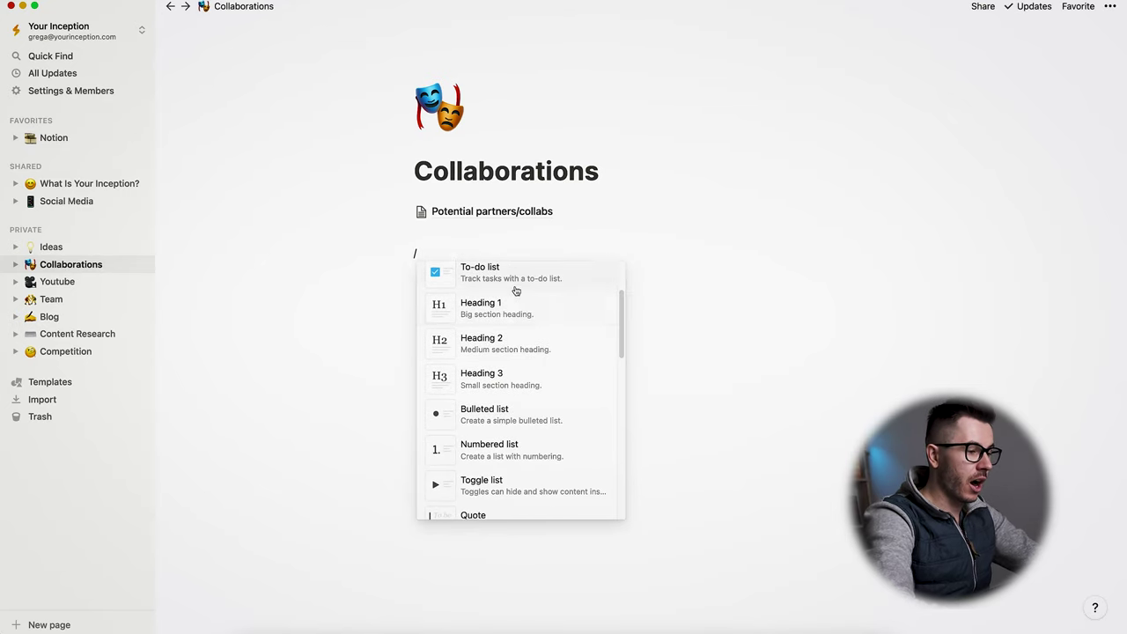
scroll(519, 280, down, 1)
scroll(520, 314, down, 3)
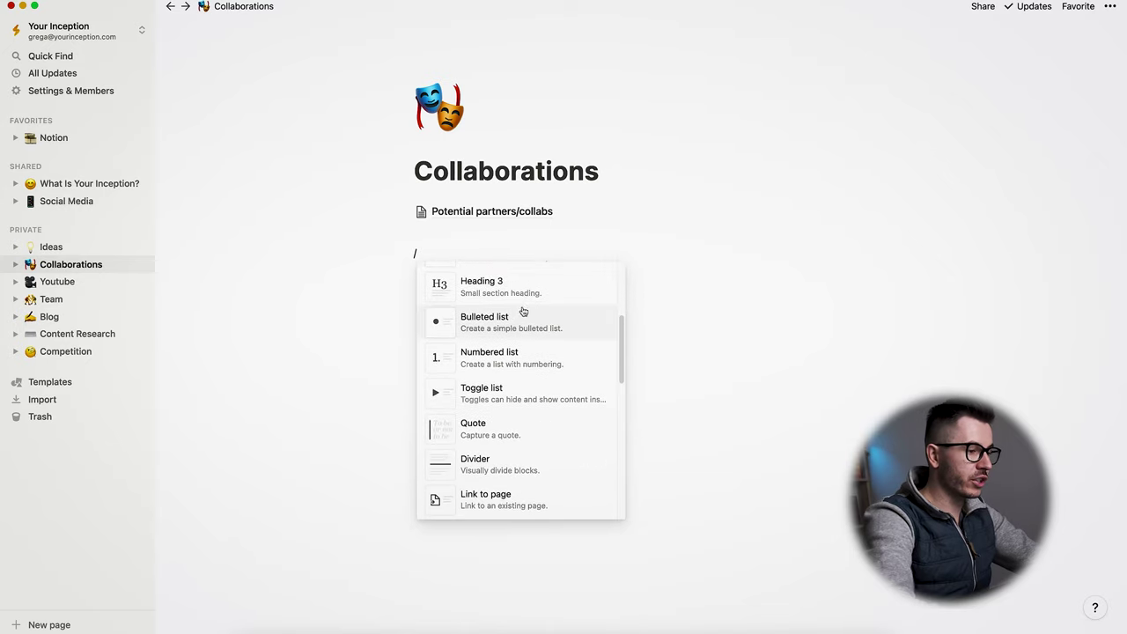
scroll(505, 340, down, 2)
scroll(527, 324, down, 5)
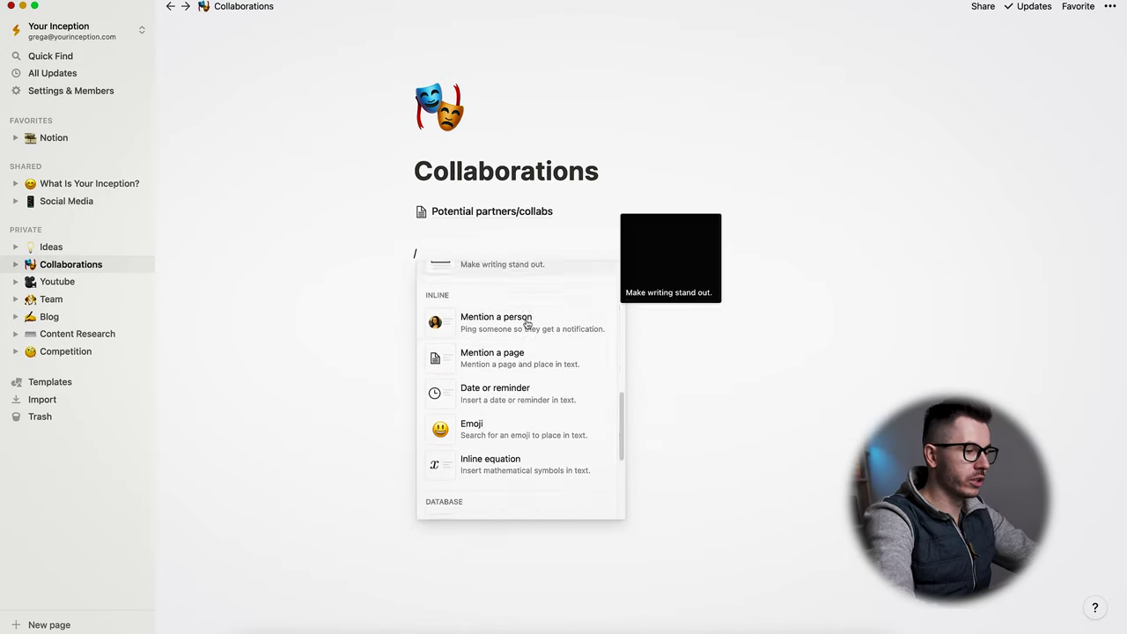
scroll(528, 334, down, 2)
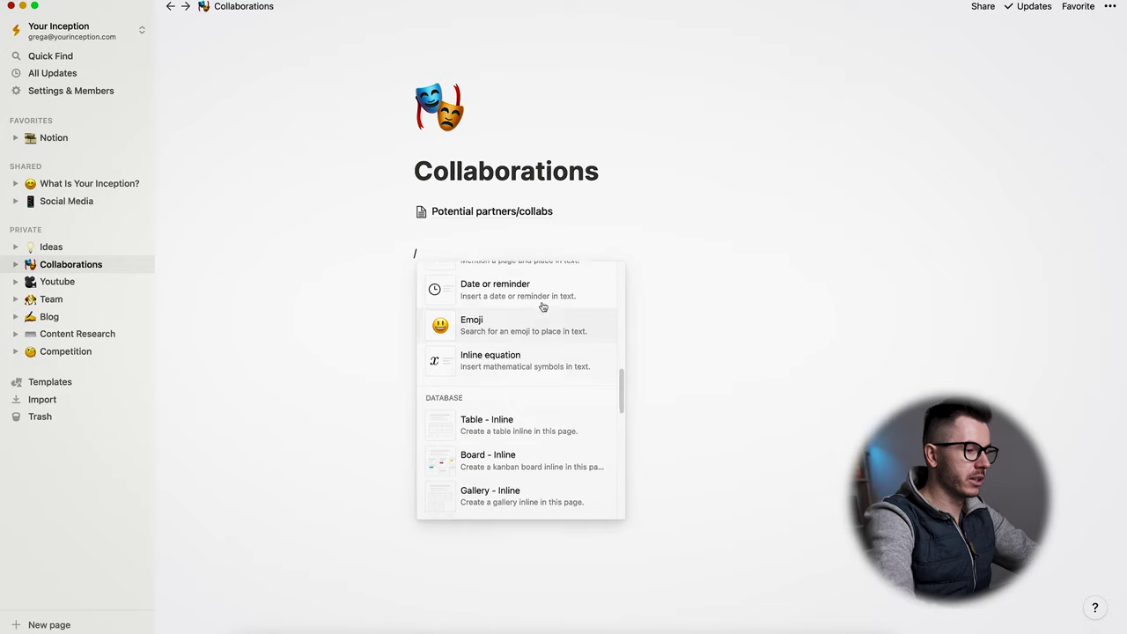
scroll(529, 361, down, 2)
scroll(528, 362, down, 1)
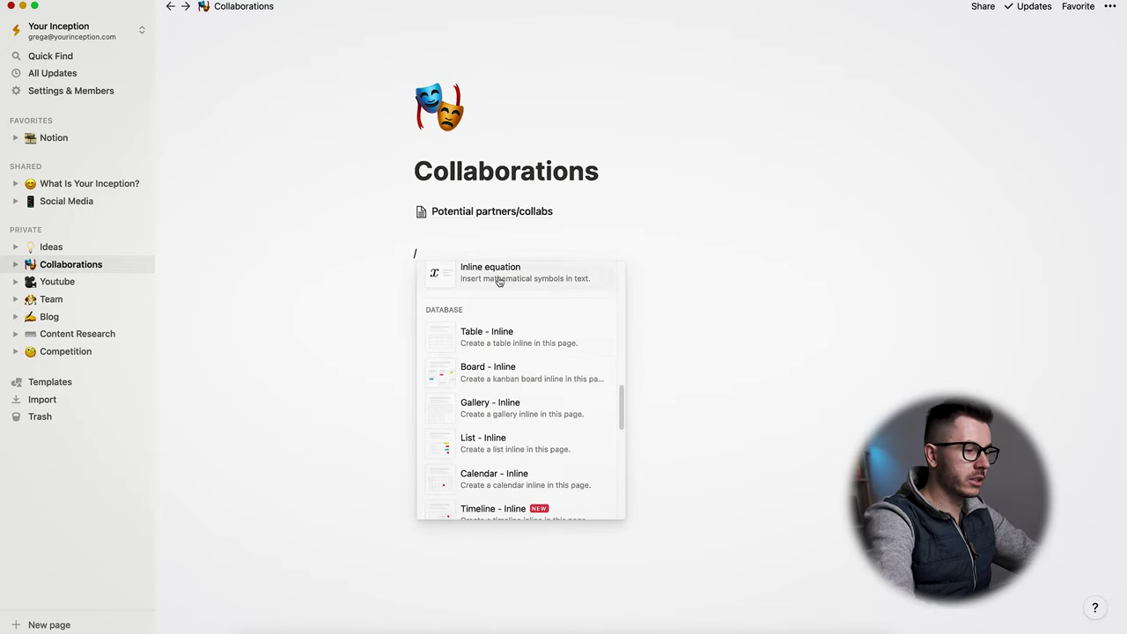
scroll(533, 308, down, 1)
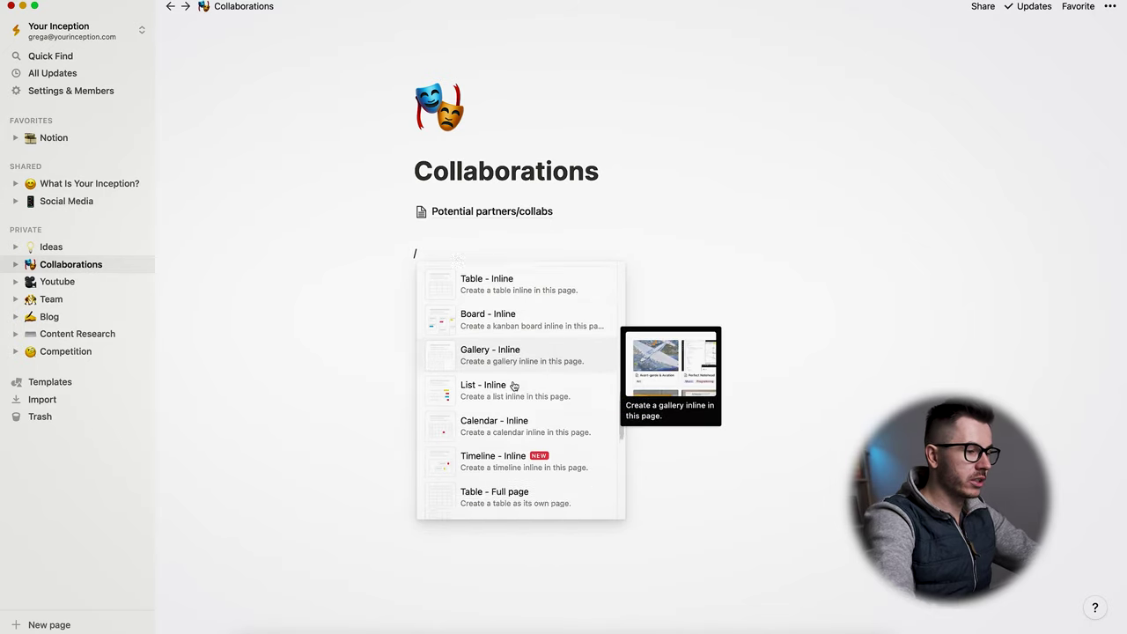
scroll(513, 374, down, 1)
scroll(514, 429, down, 1)
scroll(515, 429, down, 5)
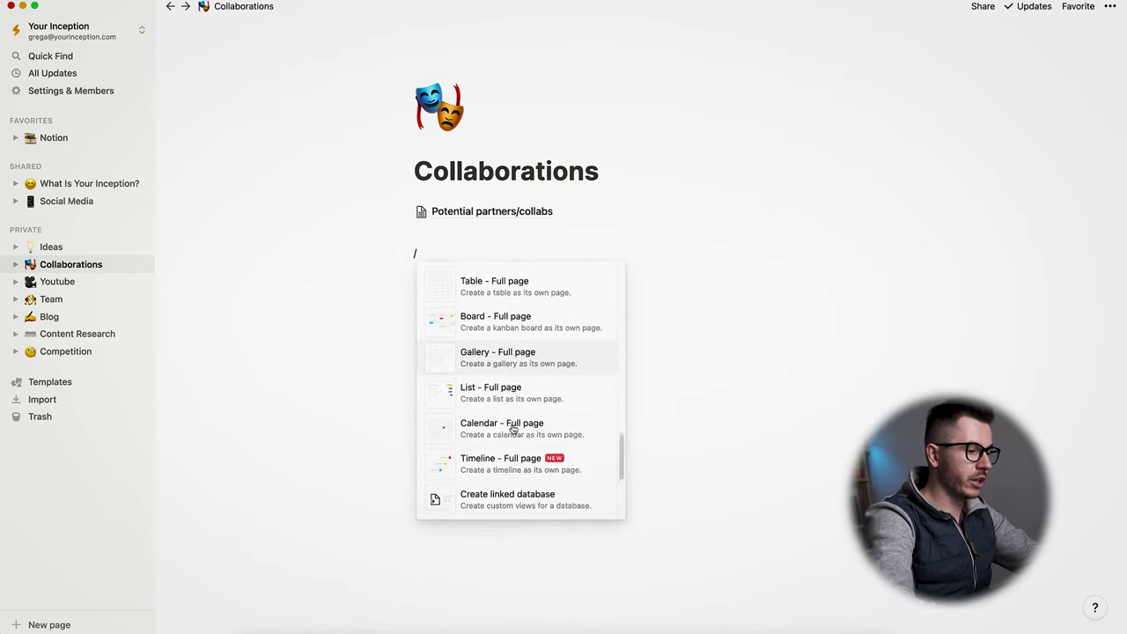
scroll(516, 414, up, 5)
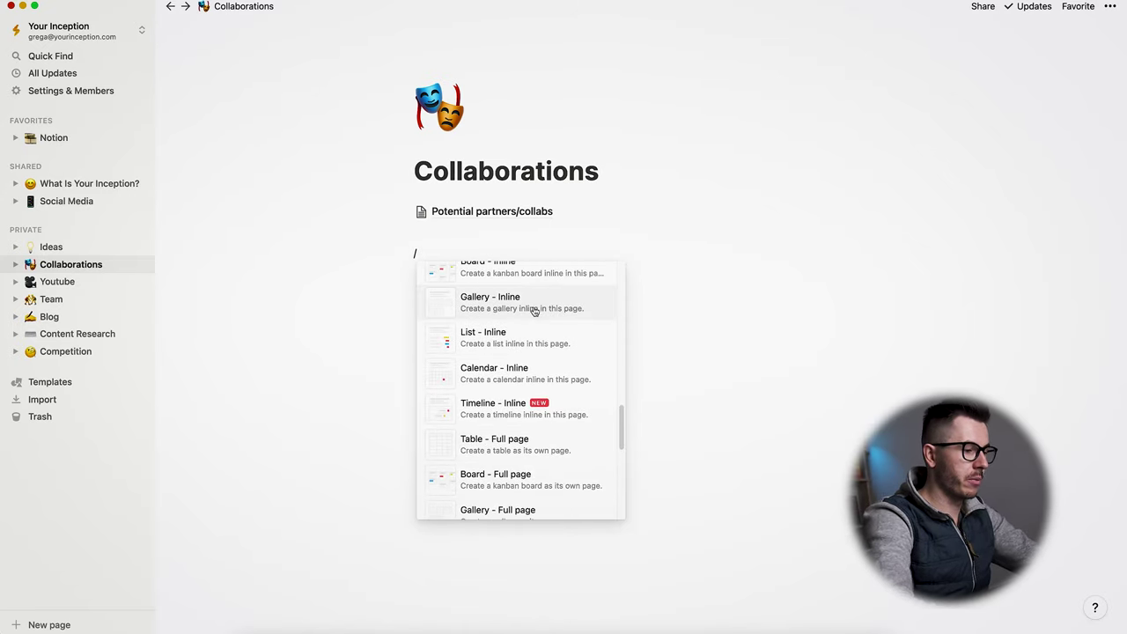
scroll(536, 311, down, 5)
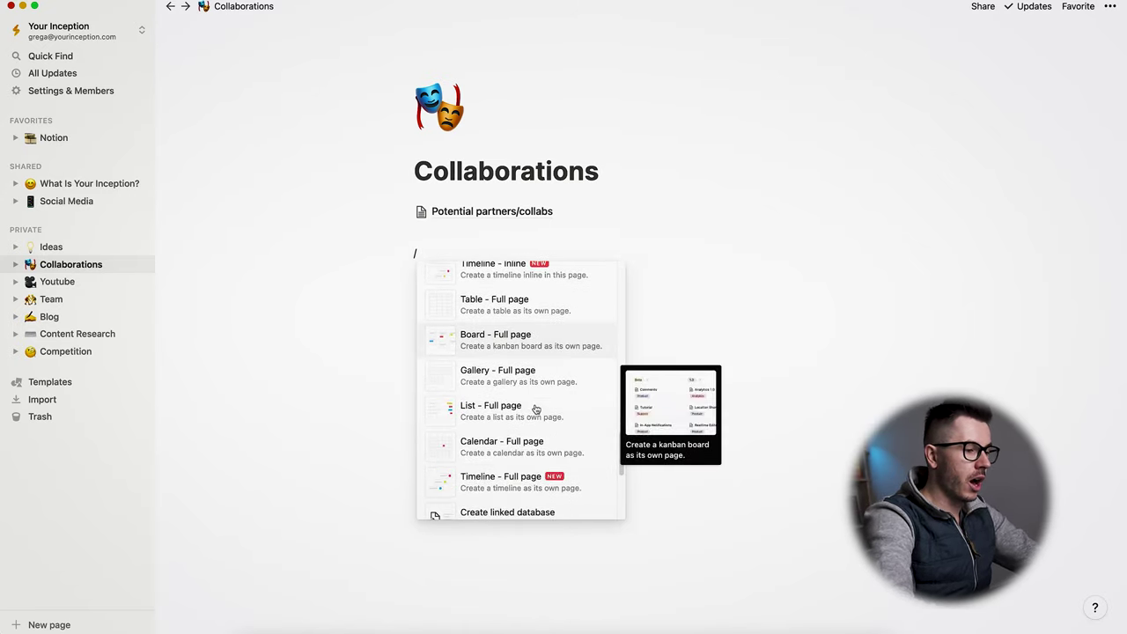
scroll(541, 391, down, 5)
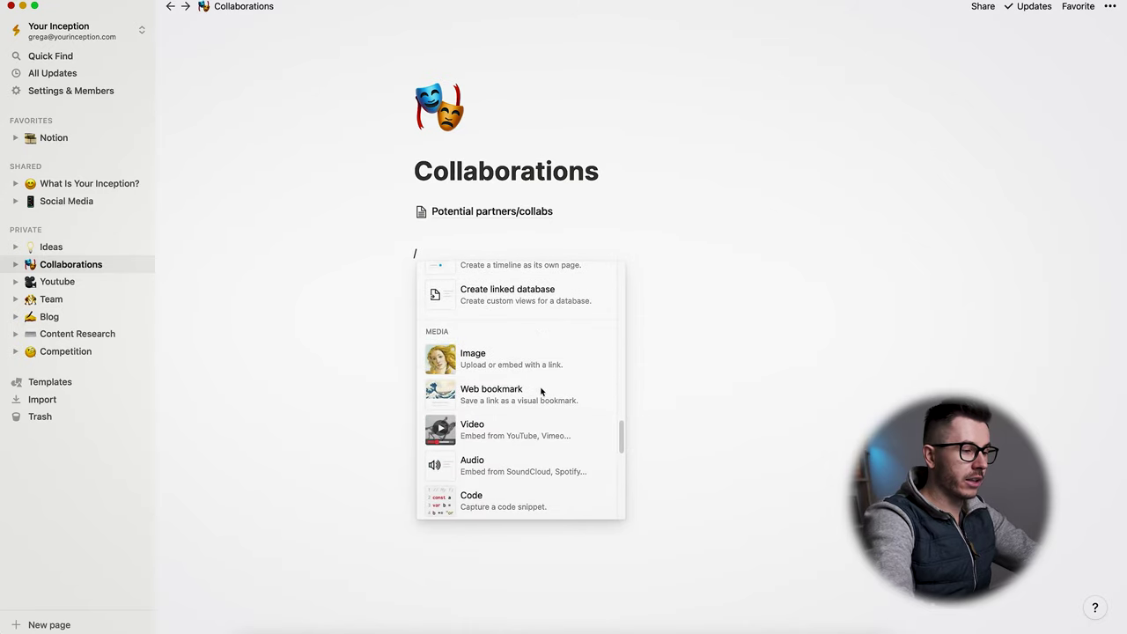
scroll(525, 364, down, 3)
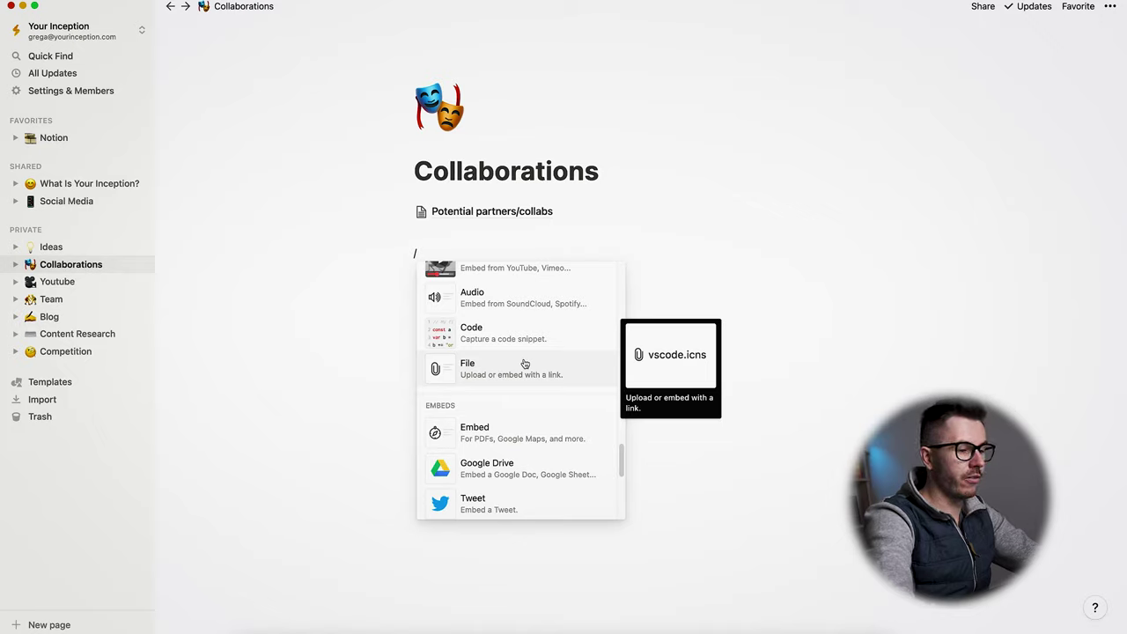
scroll(524, 364, down, 6)
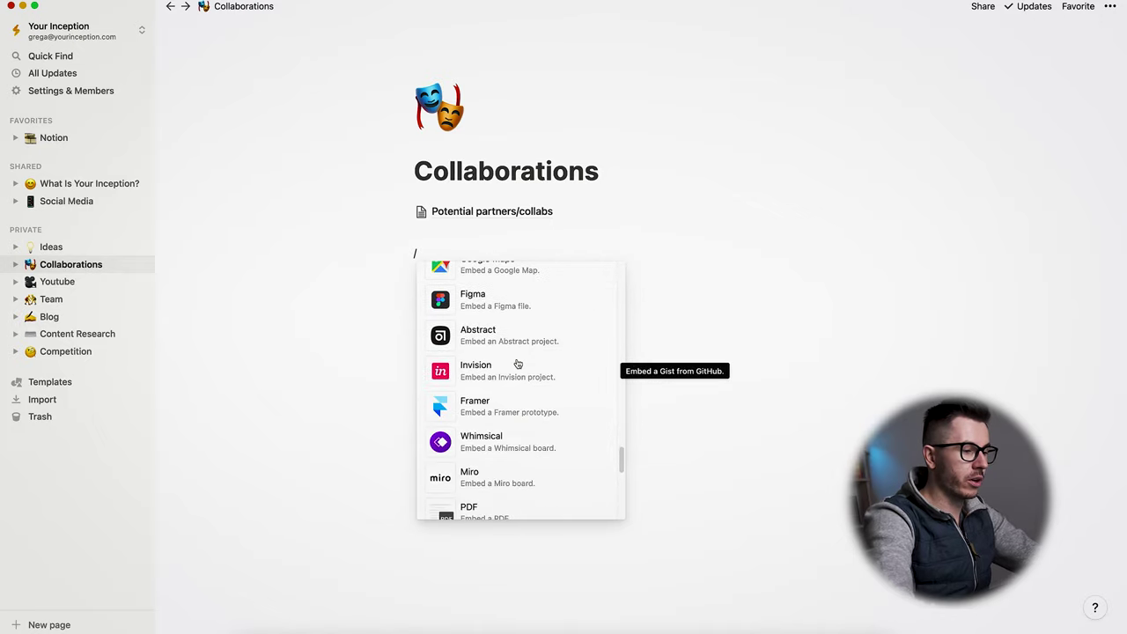
scroll(518, 364, up, 2)
scroll(508, 363, down, 2)
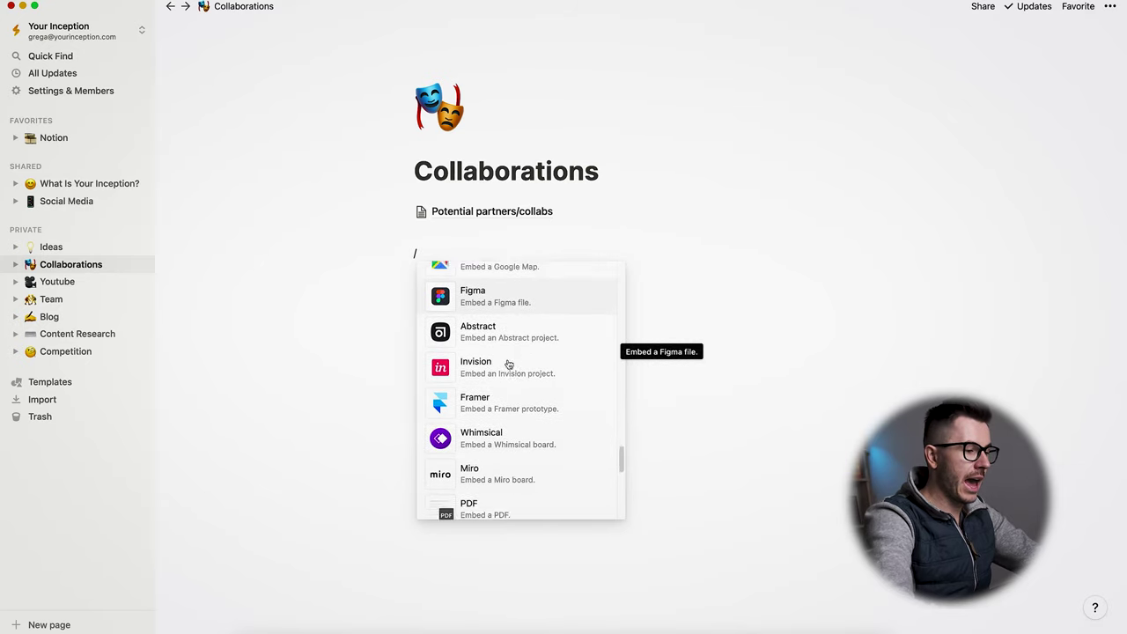
scroll(539, 368, down, 3)
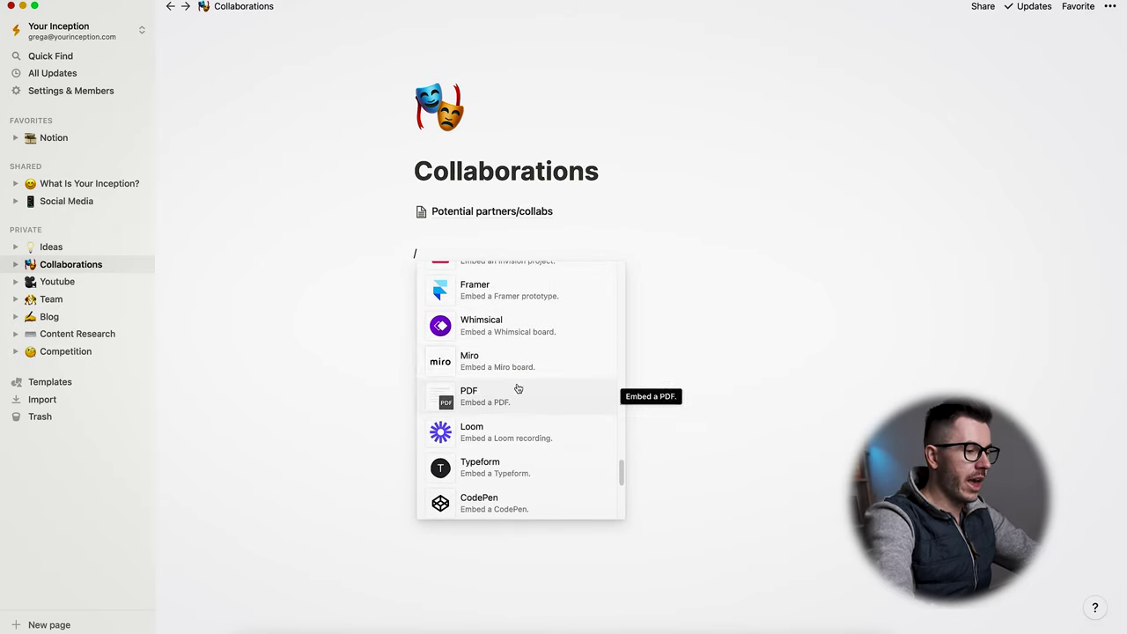
scroll(517, 389, down, 2)
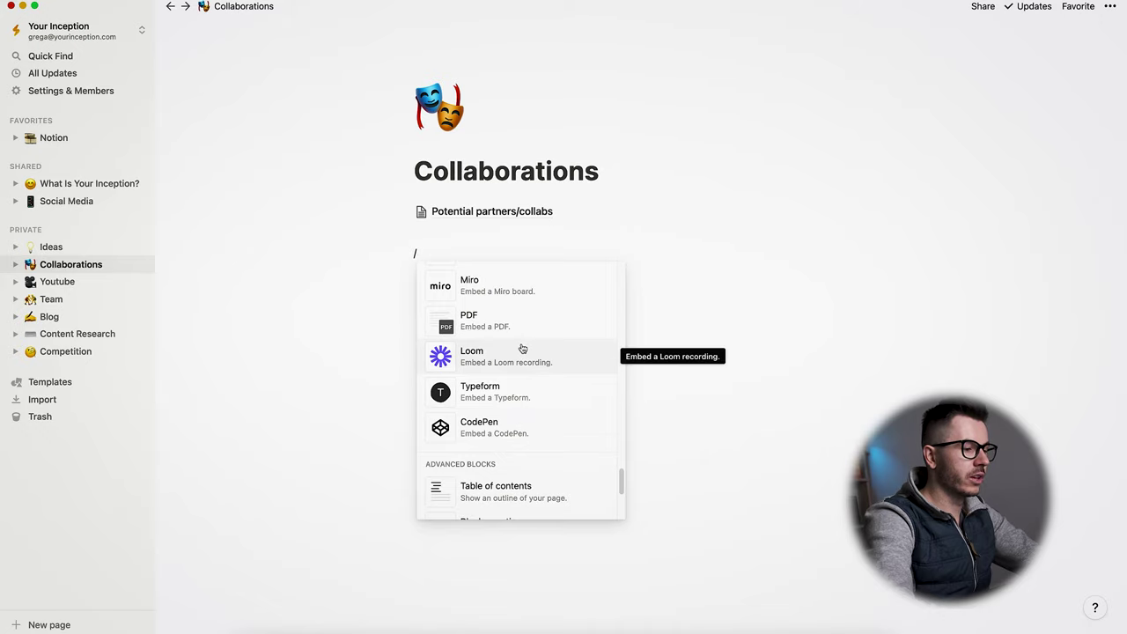
scroll(522, 349, down, 6)
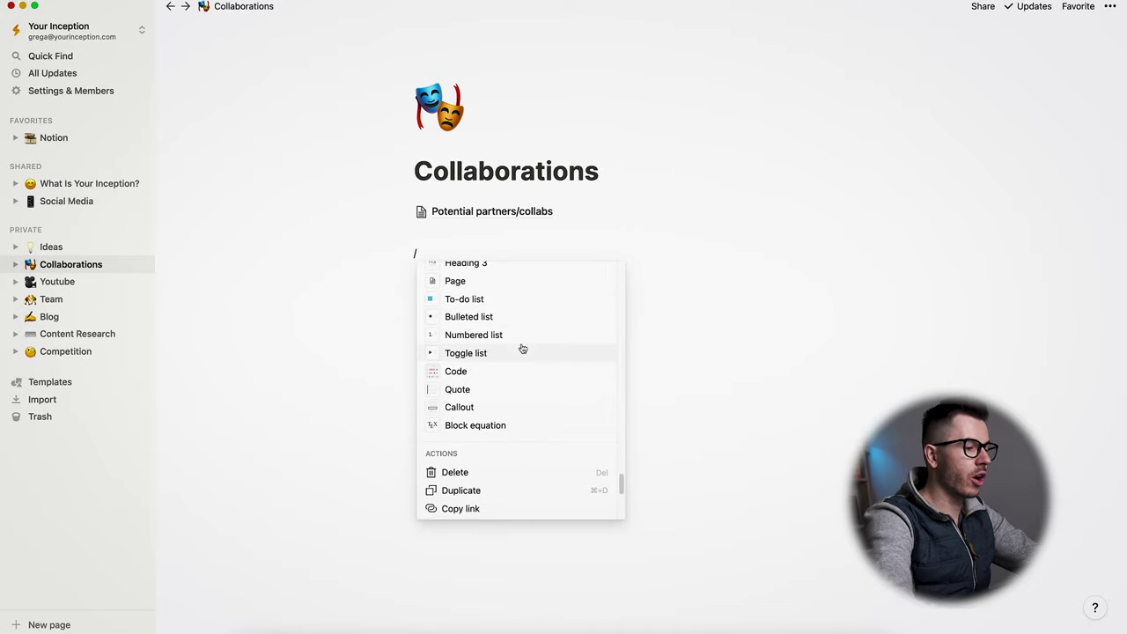
scroll(522, 349, down, 8)
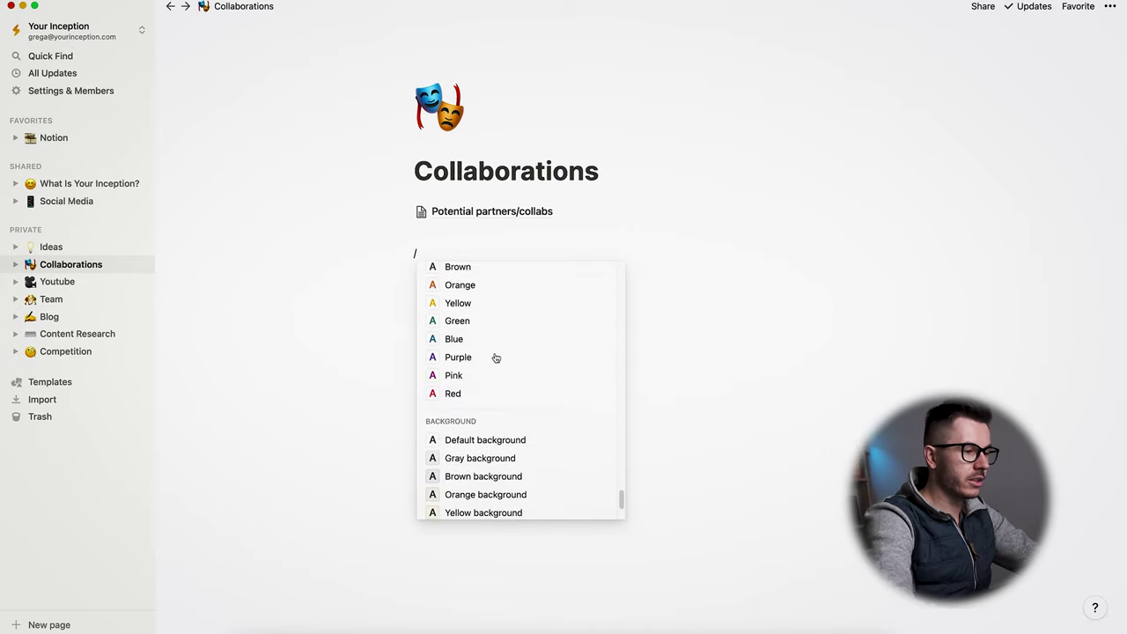
scroll(491, 471, down, 2)
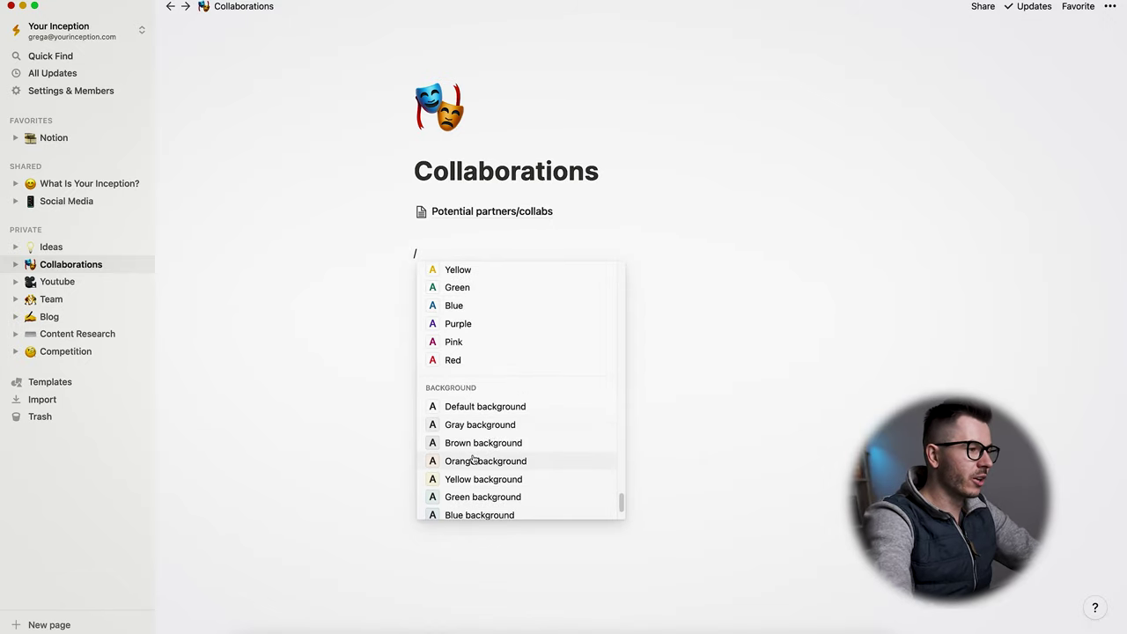
key(BackSpace)
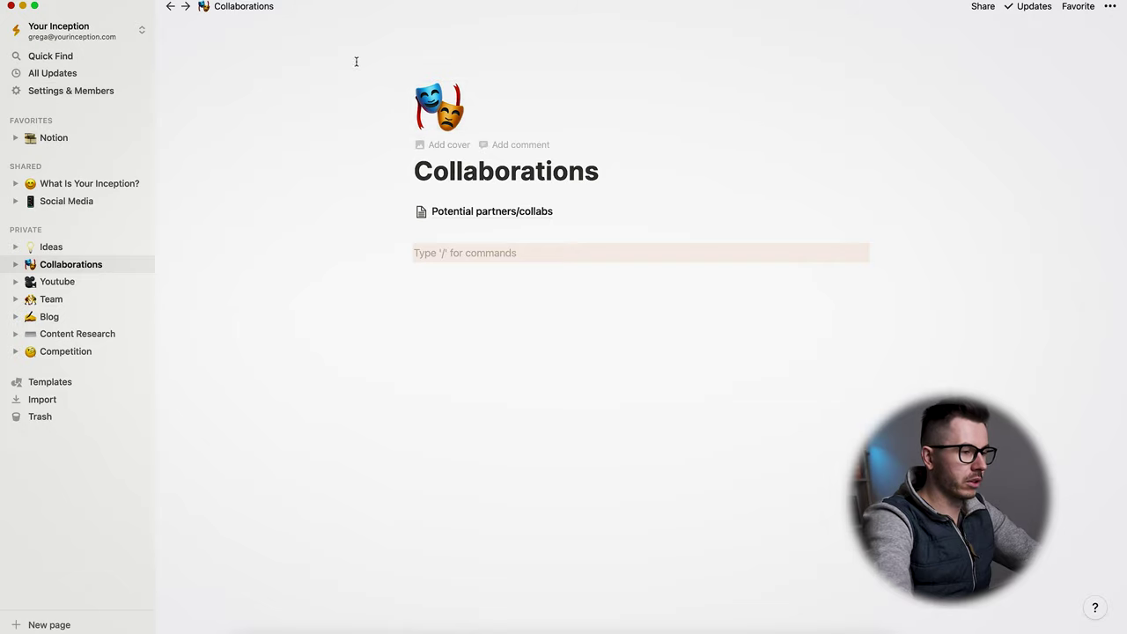
Add a cover image above the Collaborations page's theatre-mask icon.
click(447, 144)
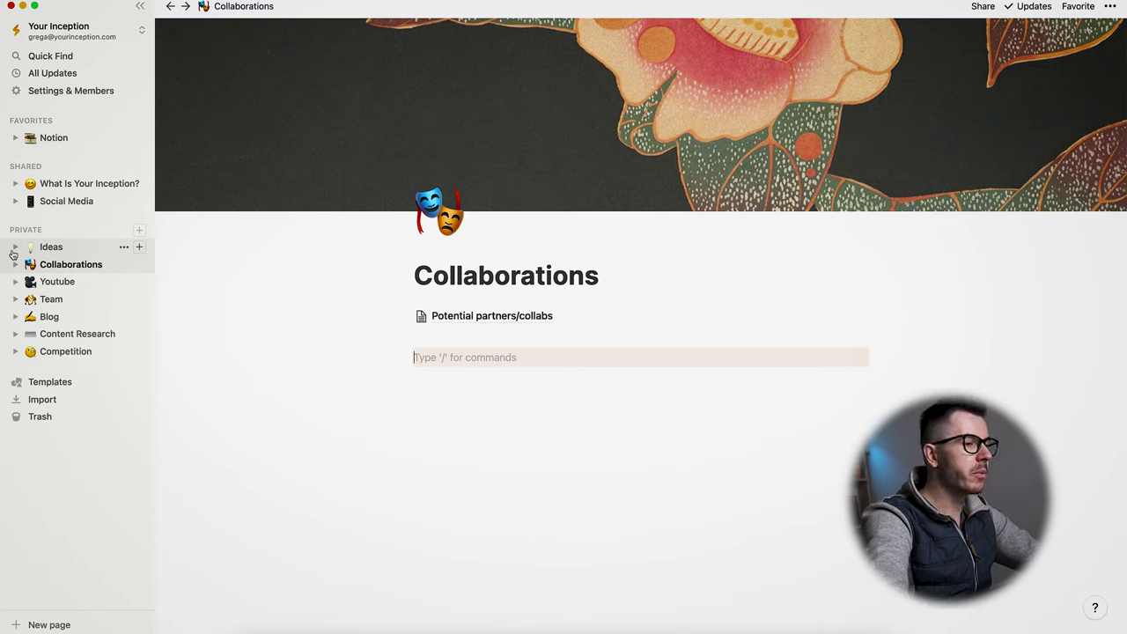
click(14, 248)
click(15, 248)
click(15, 264)
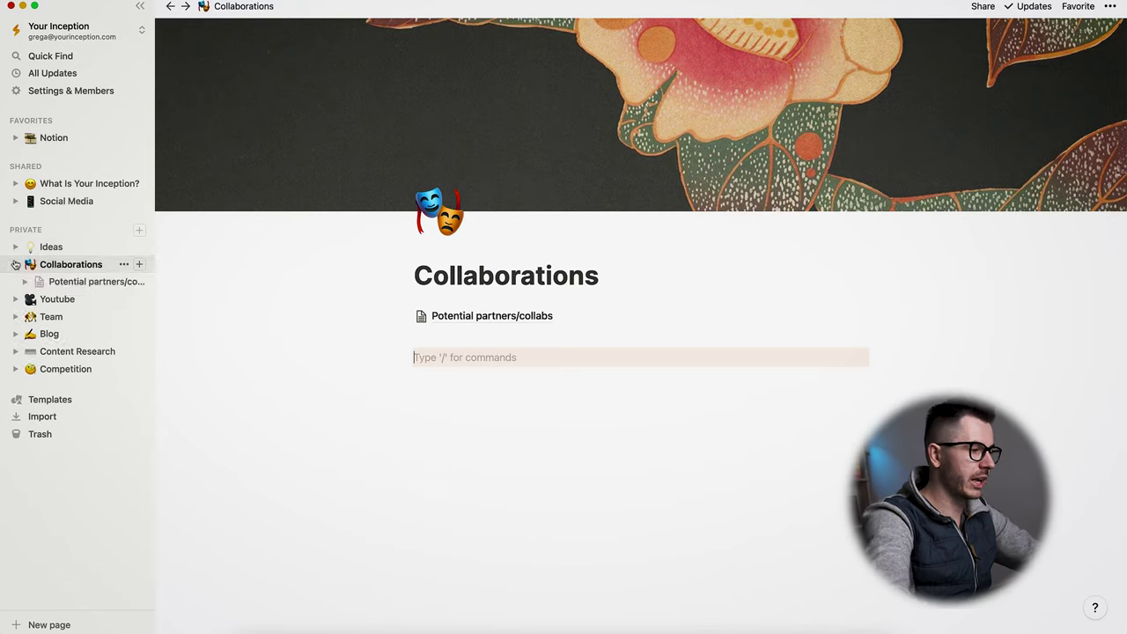
click(15, 264)
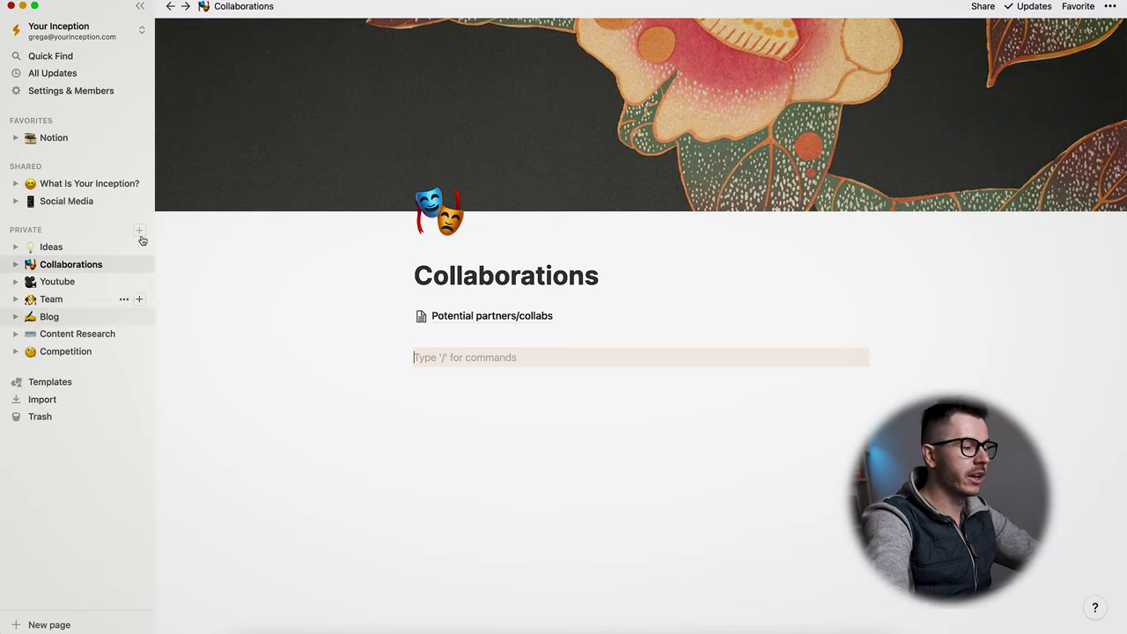
click(15, 300)
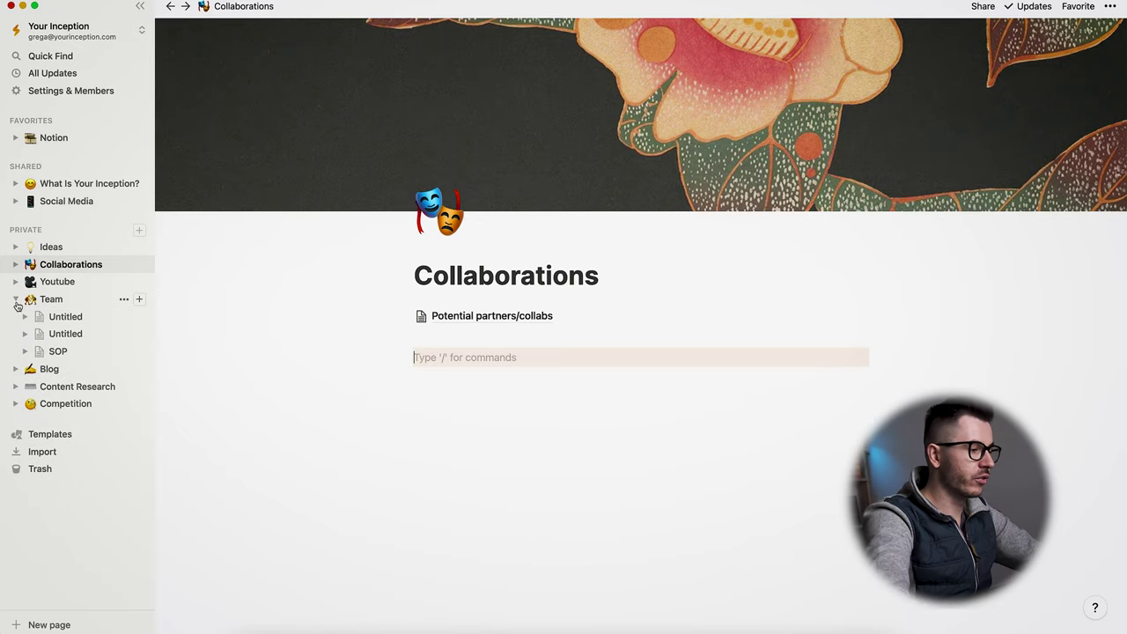
click(14, 299)
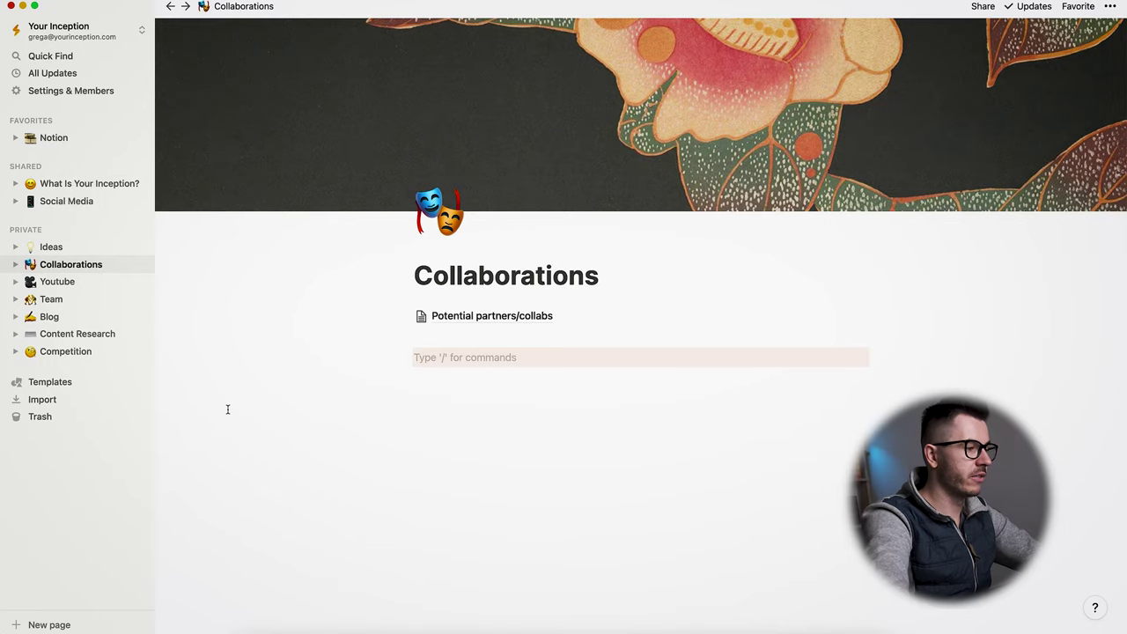
Open the 'Notion' video page from Favorites, the Youtube entry marked Ready to film.
click(73, 137)
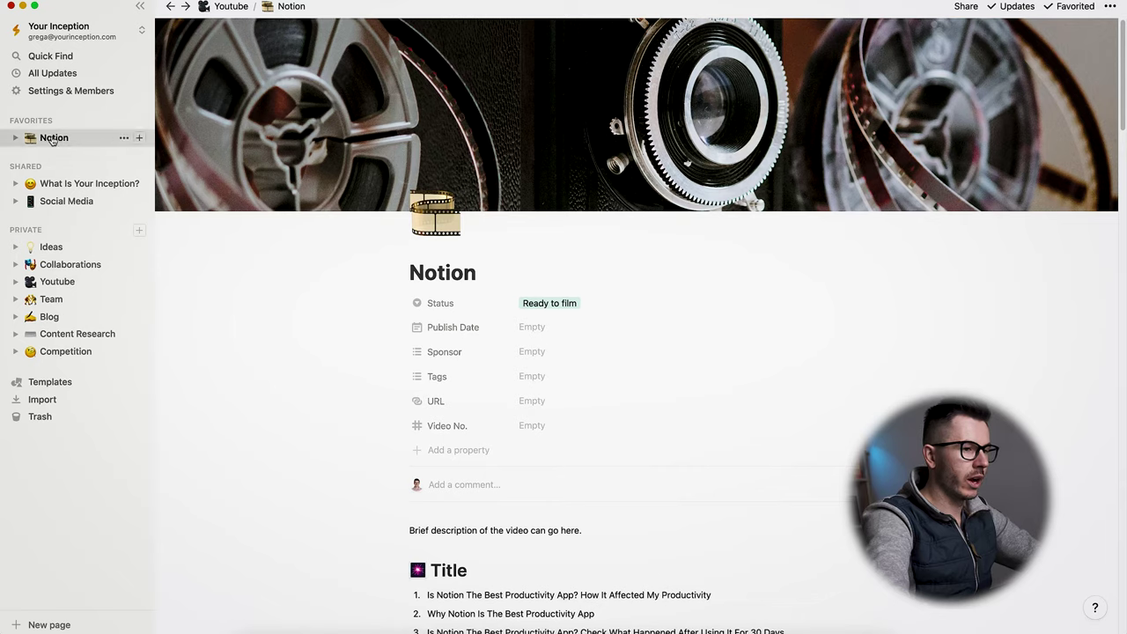